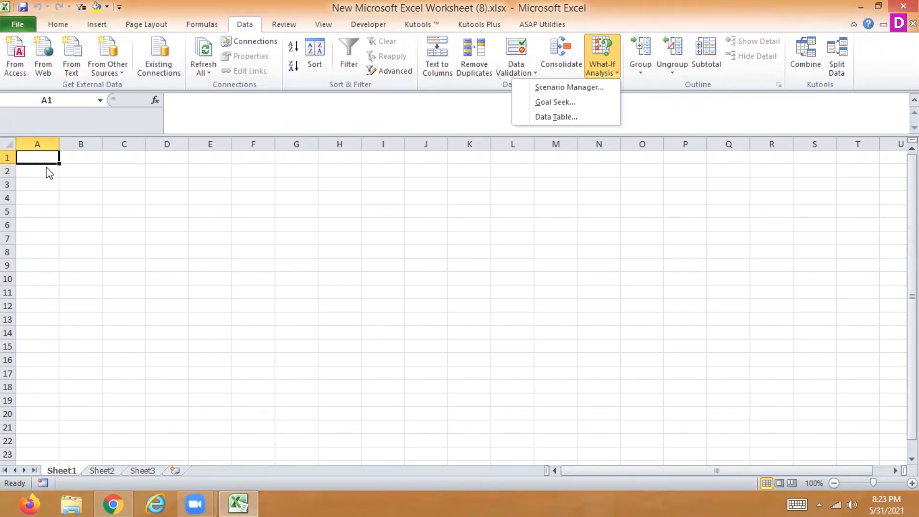
- Label cell A1 as amount and cell A2 as rate
left_click(36, 156)
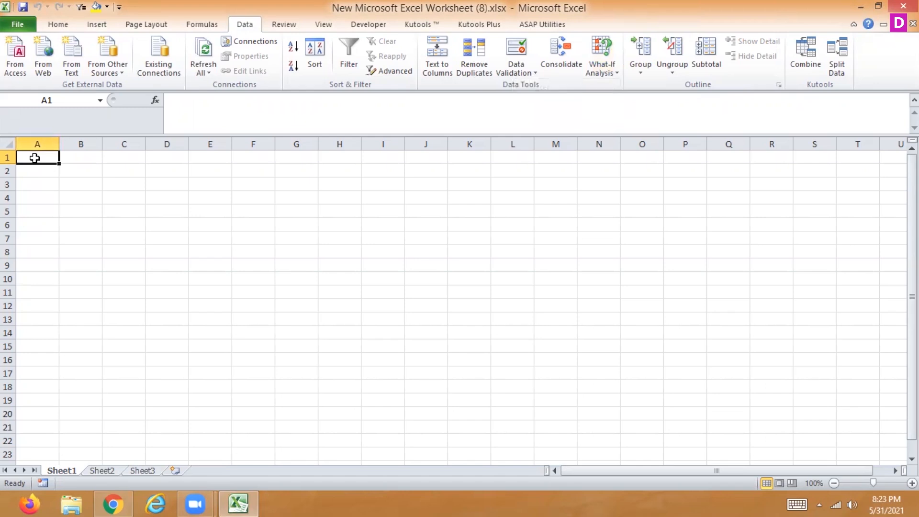
type("amount")
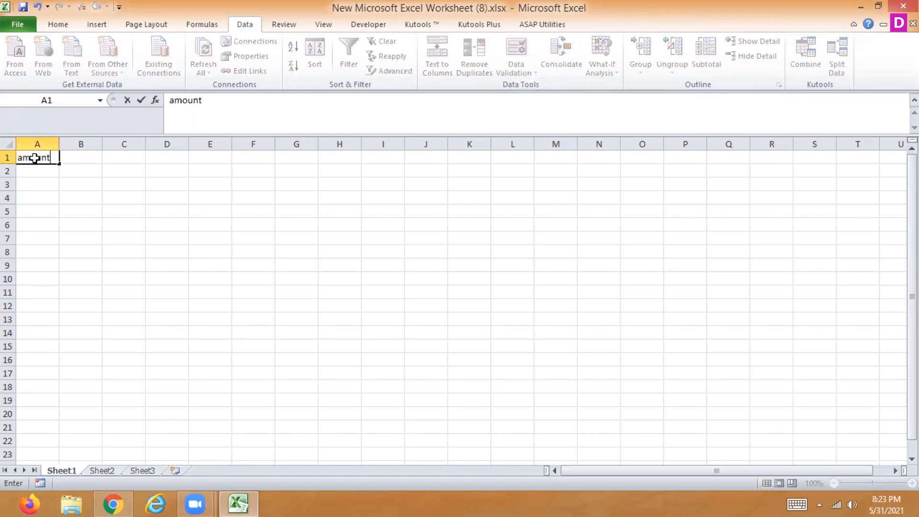
key("Return")
type("rate")
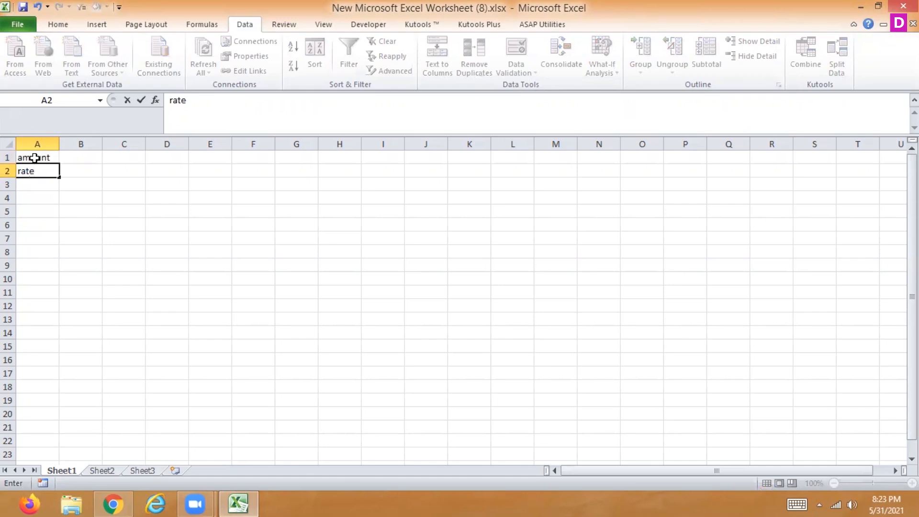
- Enter 120000 as the amount in B1 and 15% as the rate in B2
key("Up")
key("Right")
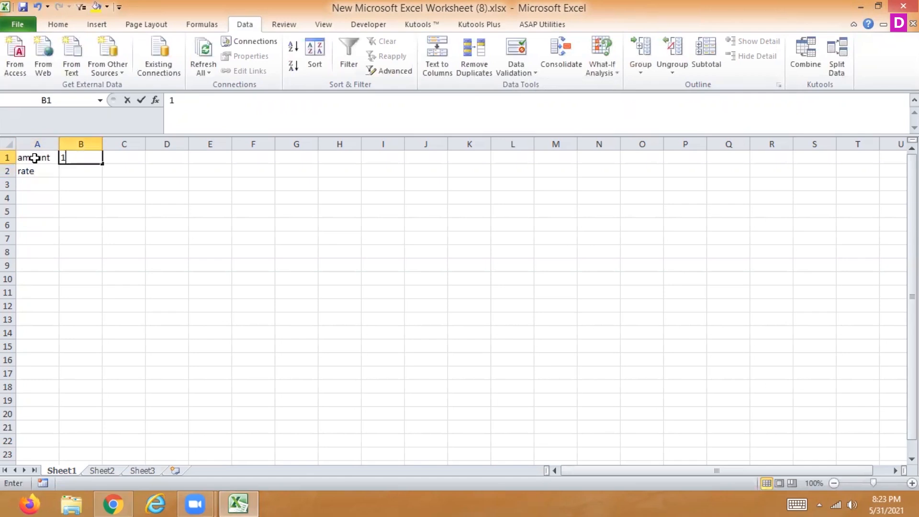
type("120000")
key("Return")
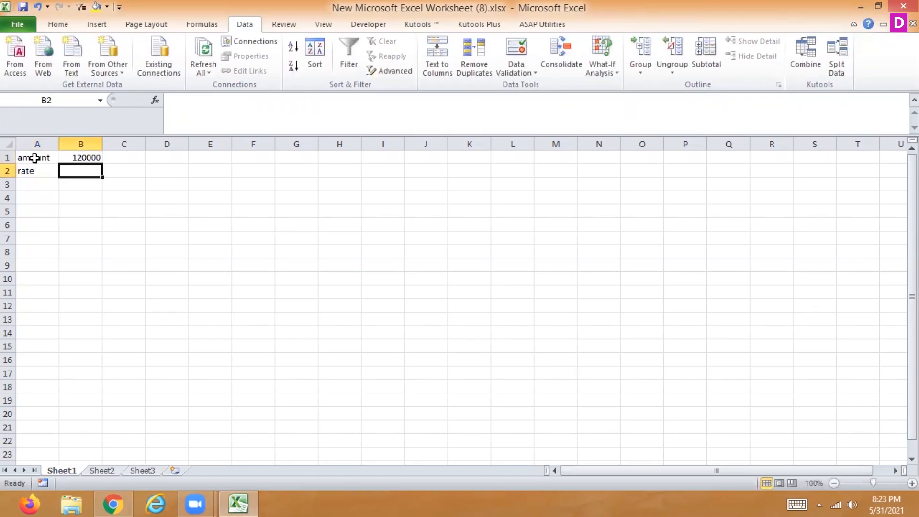
type("15%]")
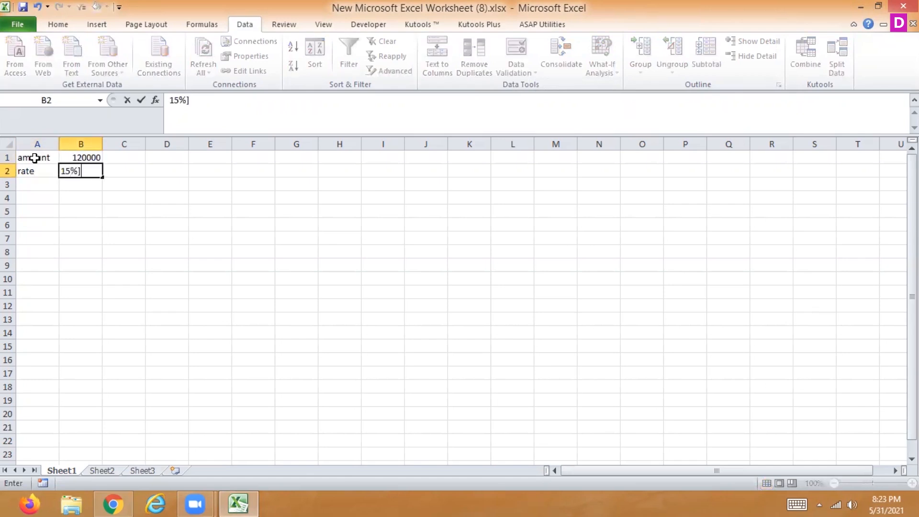
key("BackSpace")
key("Return")
- Multiply the amount by the rate in B3 with the formula =B1*B2
type("=")
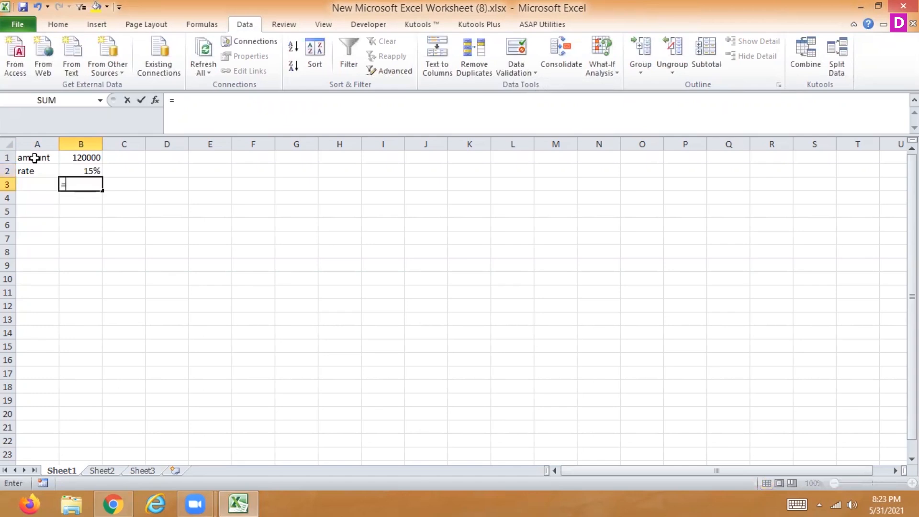
left_click(77, 158)
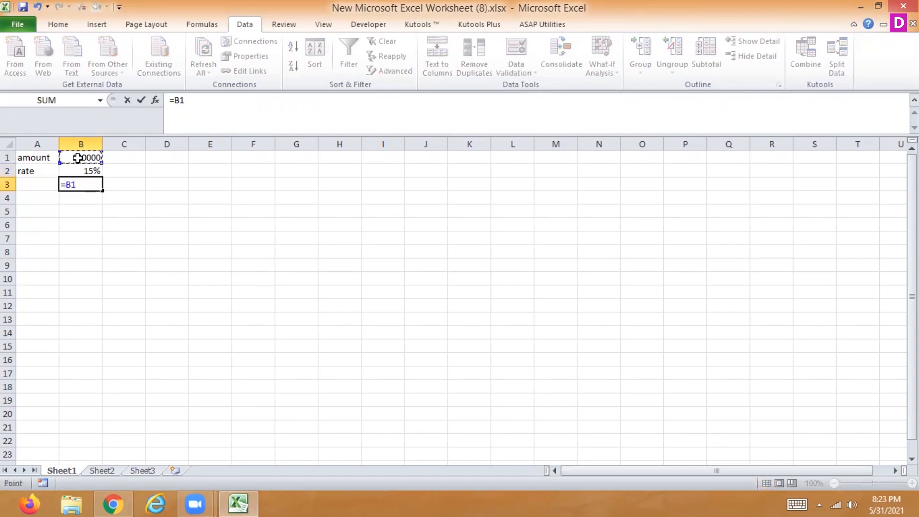
type("*")
left_click(77, 170)
key("Return")
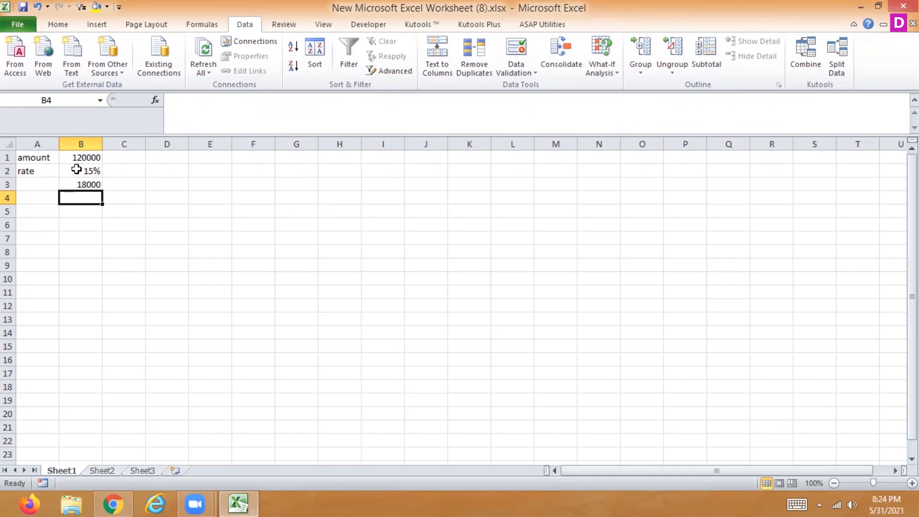
- Run Goal Seek on B3 with a target value of 19000 by changing the amount in B1, and accept the solution
key("Up")
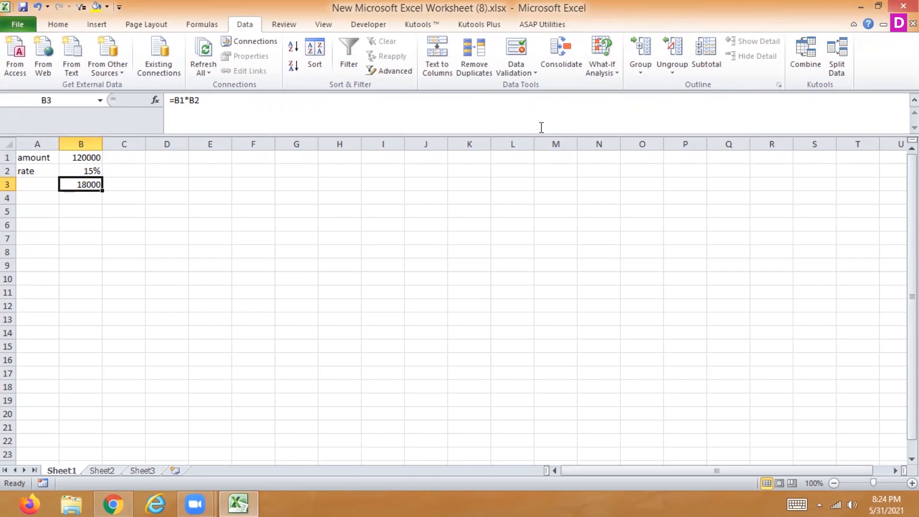
left_click(607, 77)
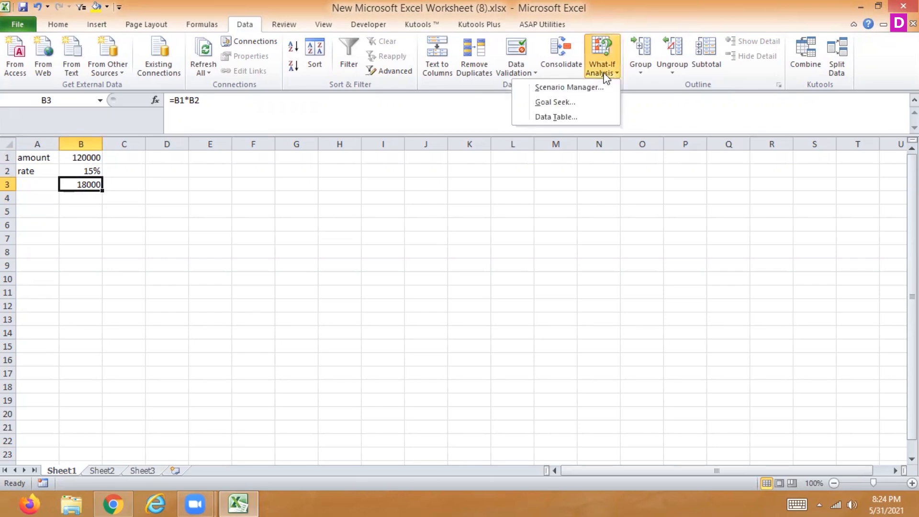
left_click(582, 102)
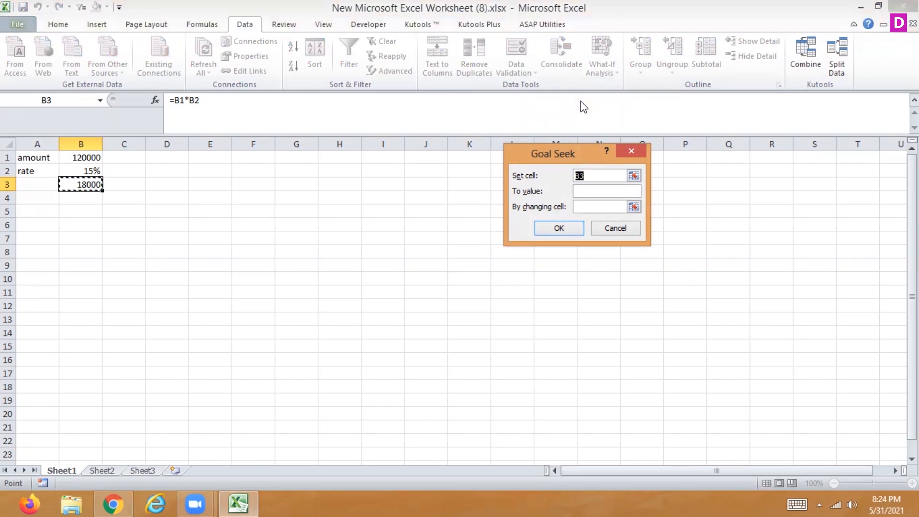
left_click(608, 191)
type("19000")
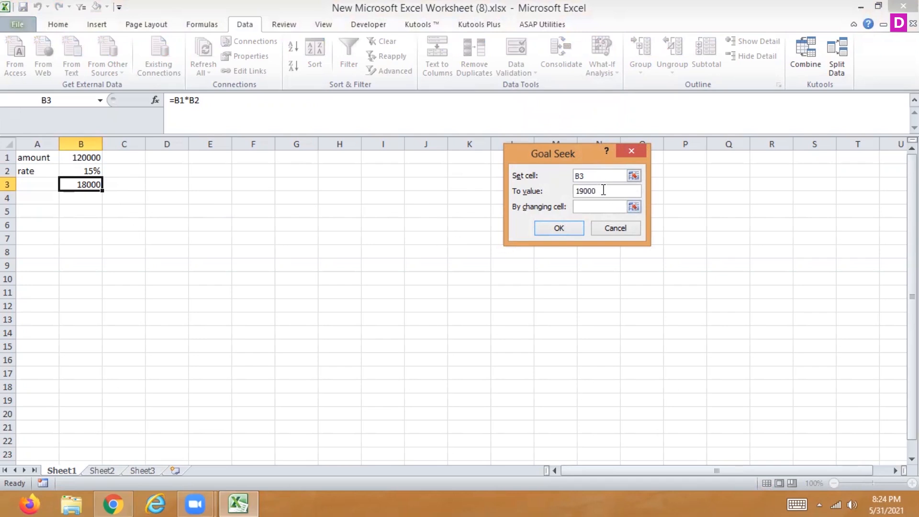
left_click(634, 207)
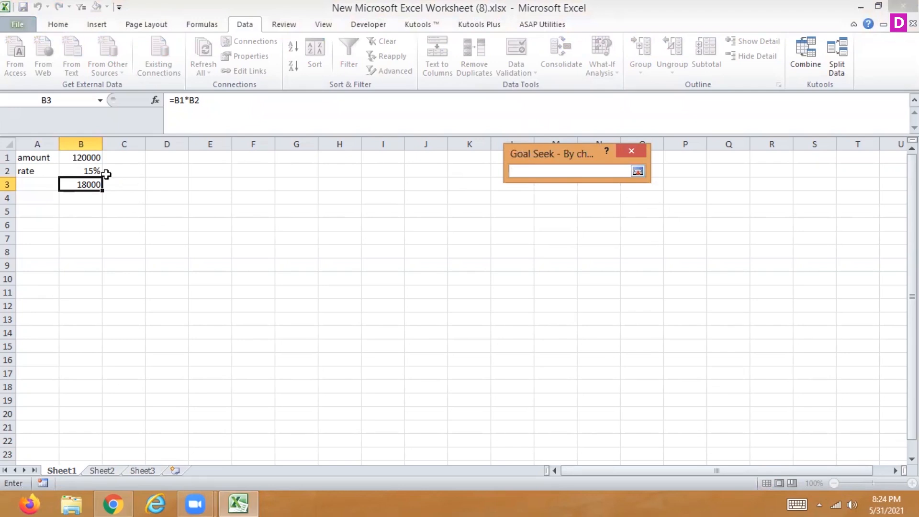
left_click(84, 158)
key("Return")
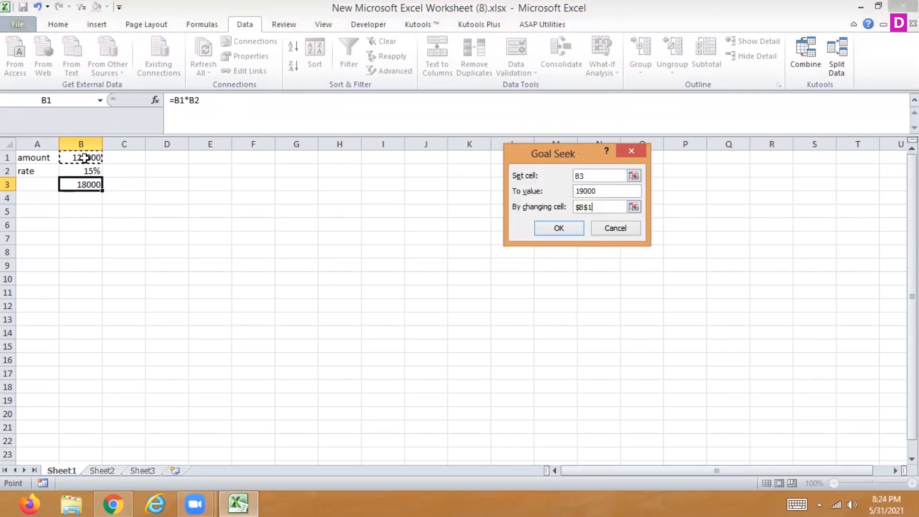
left_click(560, 232)
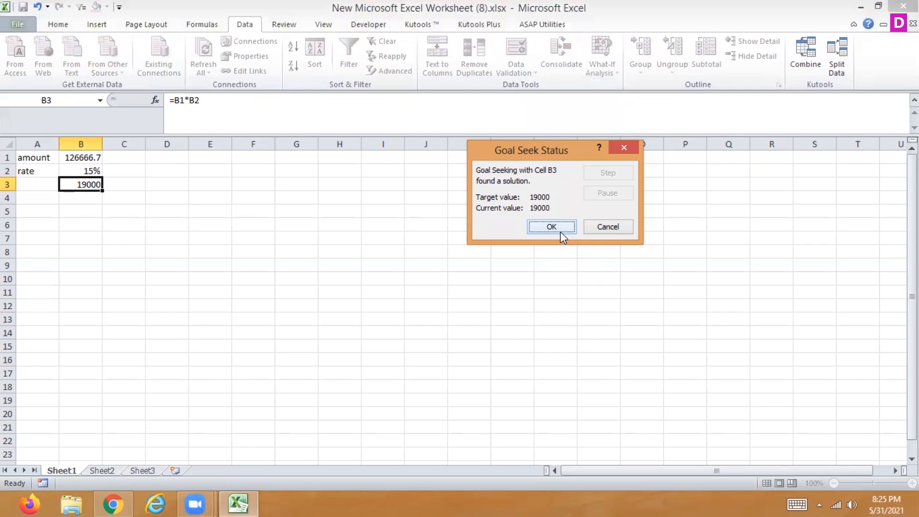
left_click(561, 232)
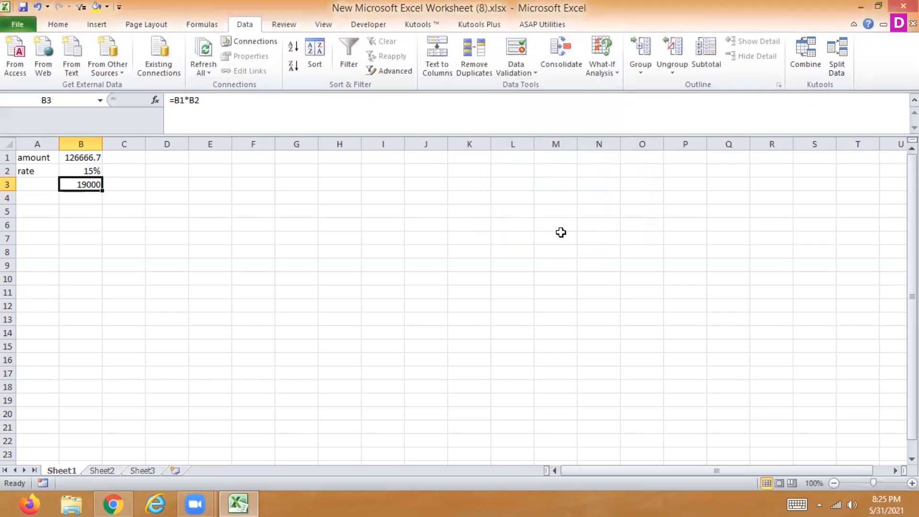
- Run Goal Seek on B3 with a target value of 12000 by changing the rate in B2, and accept the solution
left_click(593, 74)
left_click(569, 101)
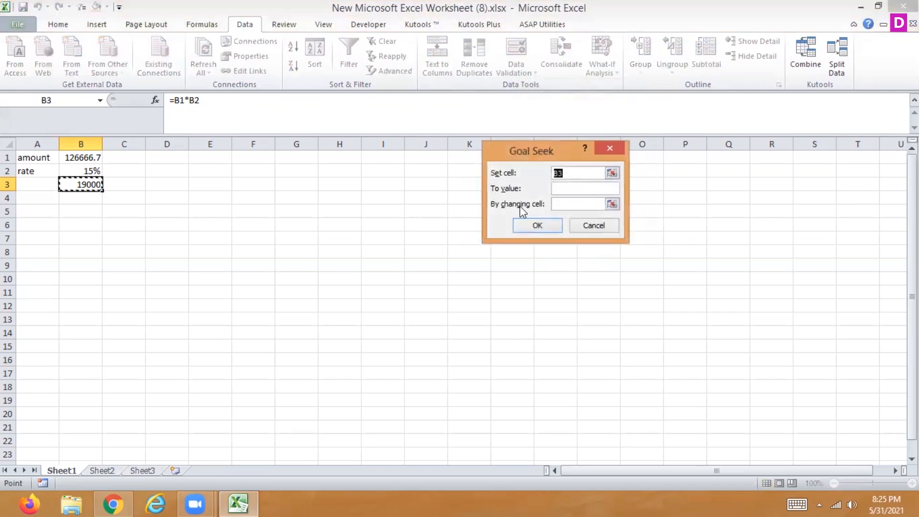
left_click(585, 189)
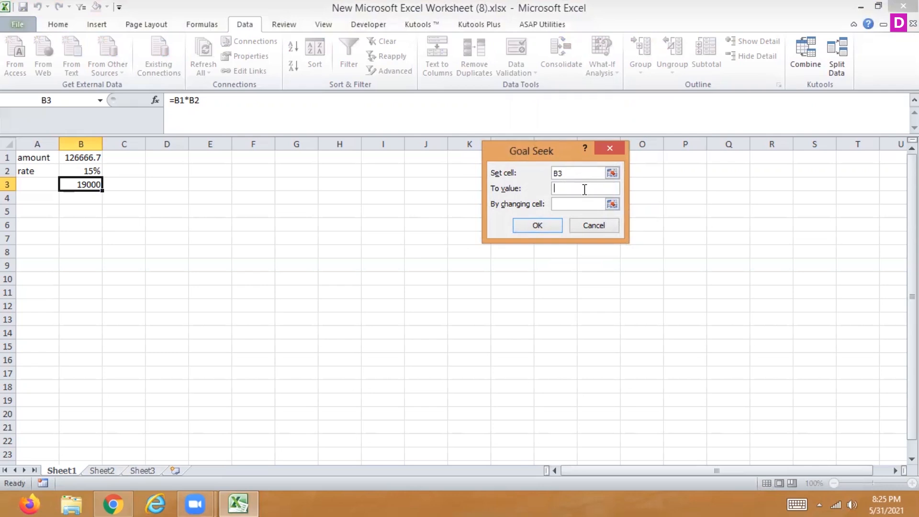
type("12000")
left_click(581, 202)
left_click(91, 172)
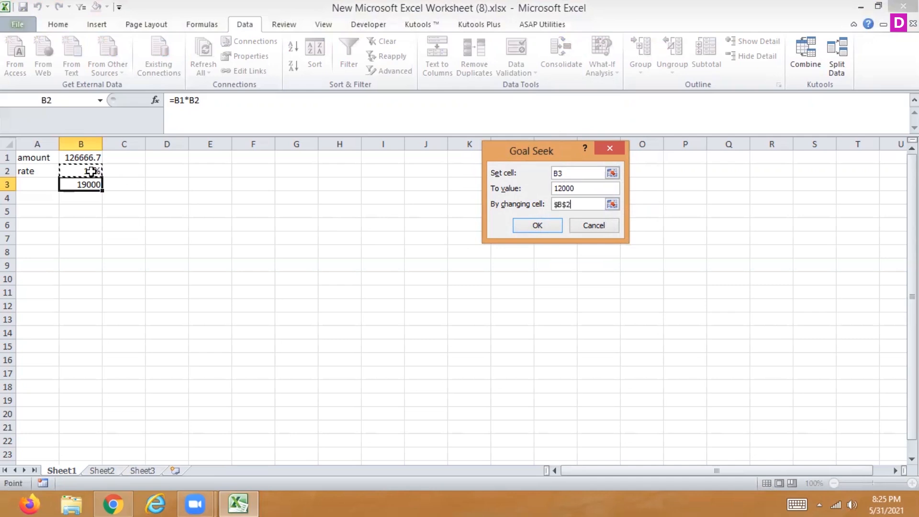
left_click(550, 225)
left_click(551, 224)
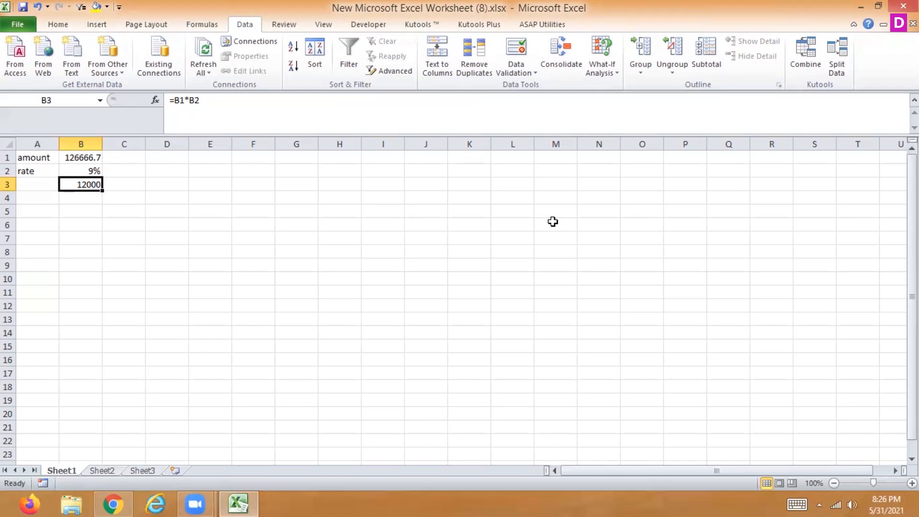
key("Up")
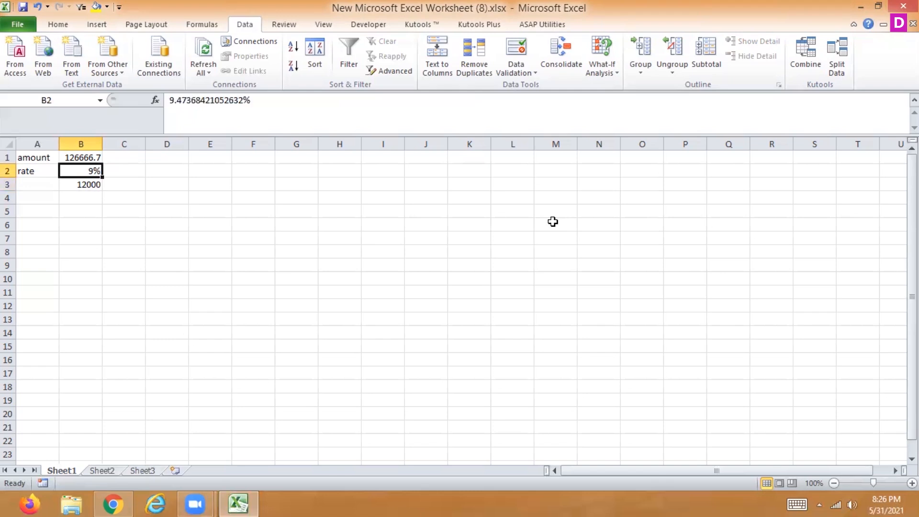
key("Down")
key("Up")
key("Down")
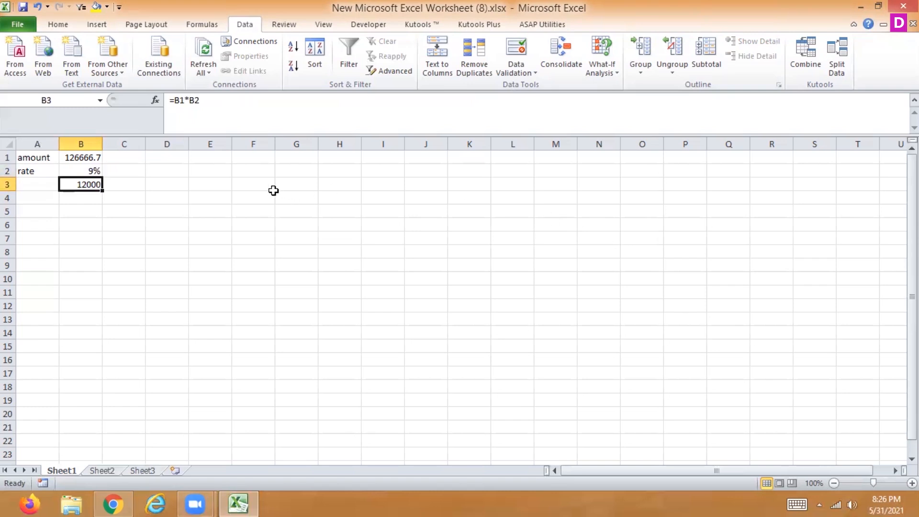
- Enter the row labels pt1, pt2, pt3 and total in cells A7 to A10
left_click(50, 238)
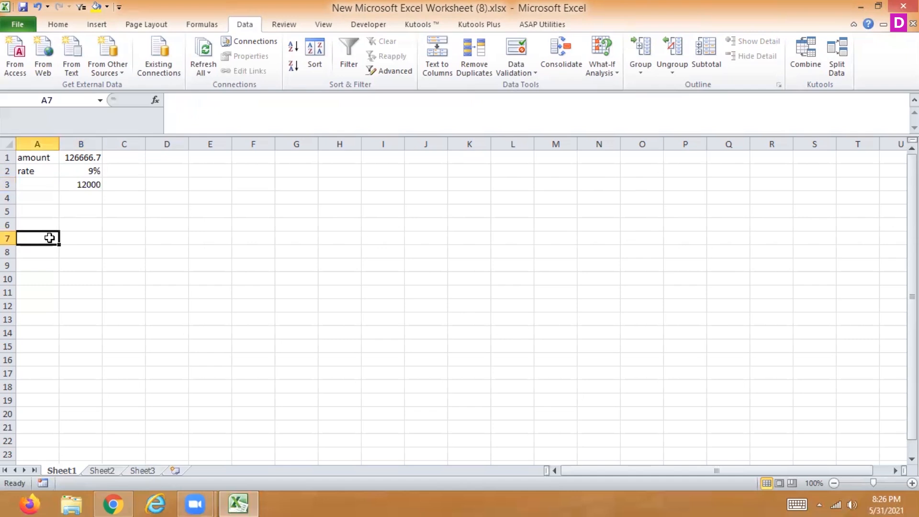
type("pt1")
key("Return")
type("pt2")
key("Return")
type("pt3")
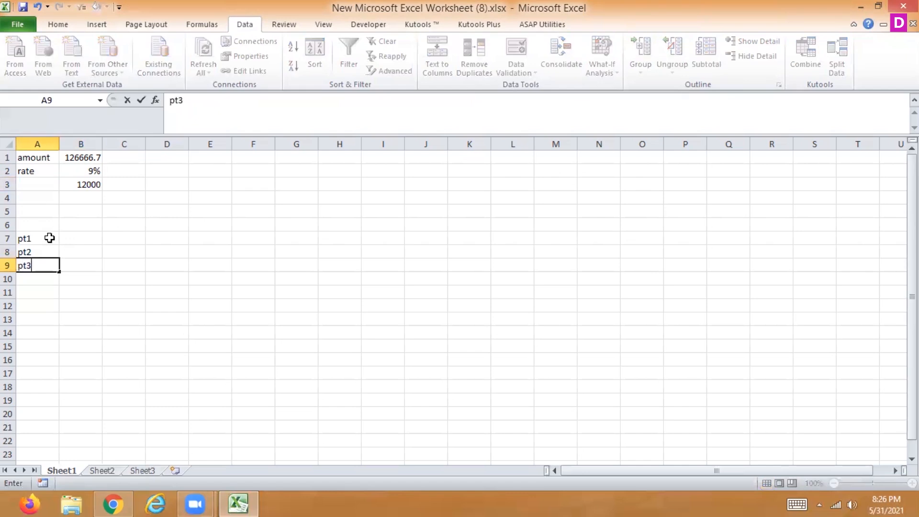
key("Return")
type("total")
- Enter 60 for pt1, 70 for pt2 and 80 for pt3 in cells B7 to B9
key("Up")
key("Right")
key("Up")
key("Up")
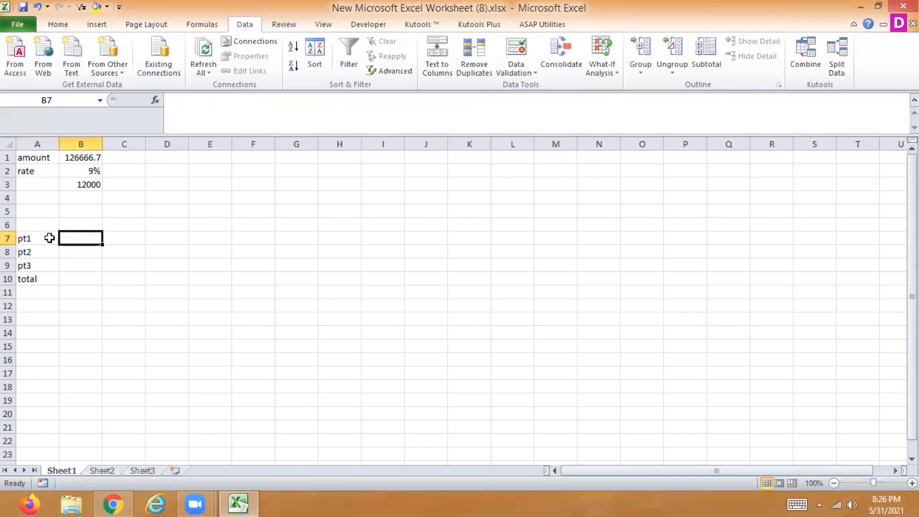
type("60")
key("Return")
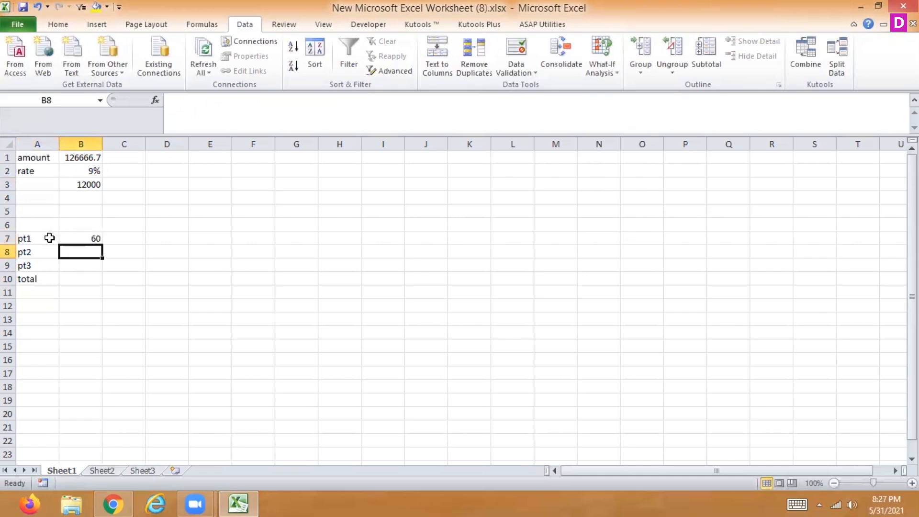
type("70")
key("Return")
type("80")
key("Return")
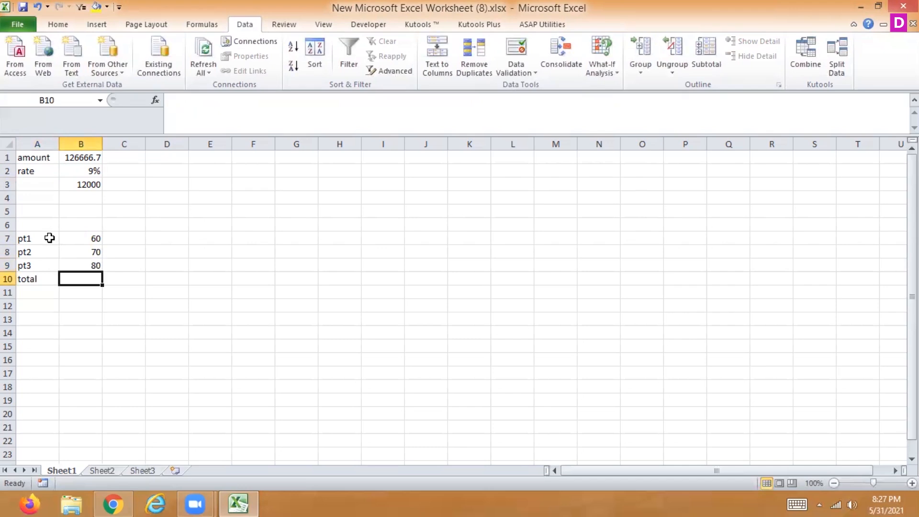
- Add up the pt1 to pt3 values in B10 with the formula =SUM(B7:B9)
type("=")
left_click_drag(76, 237, 76, 259)
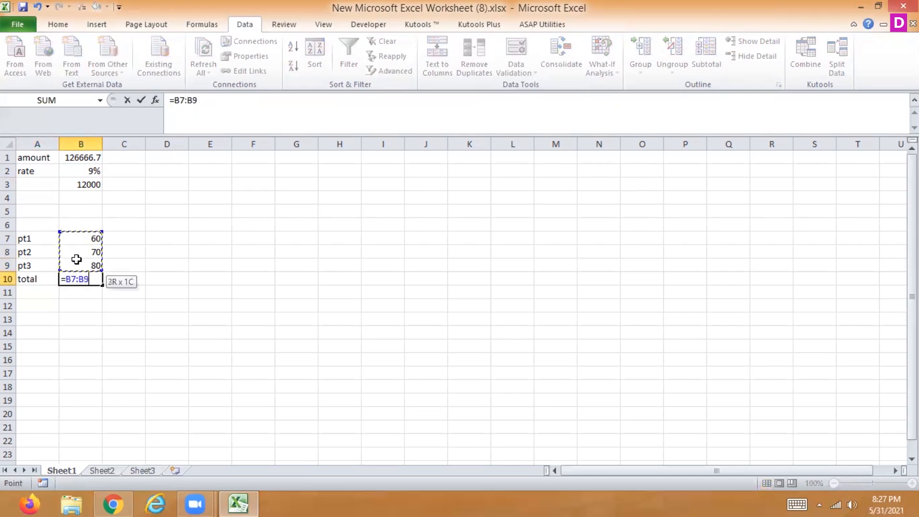
key("Return")
key("Up")
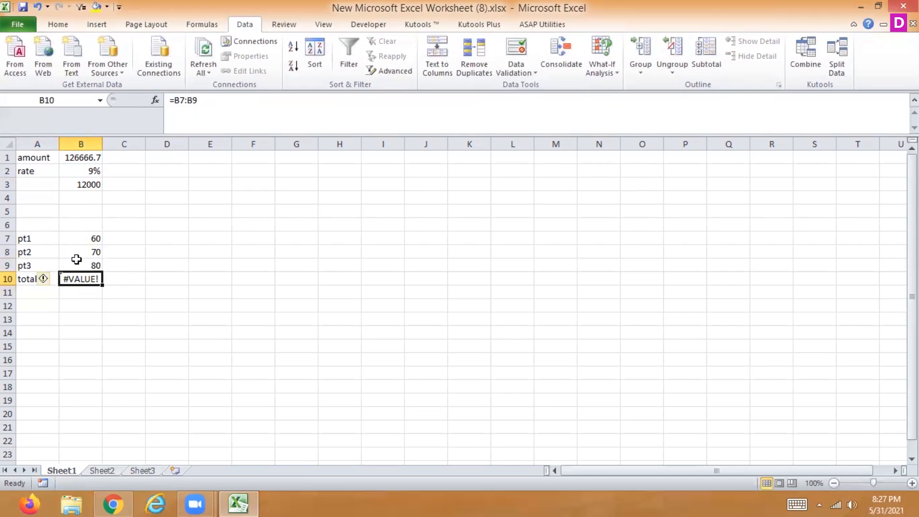
left_click(175, 102)
type("sum(")
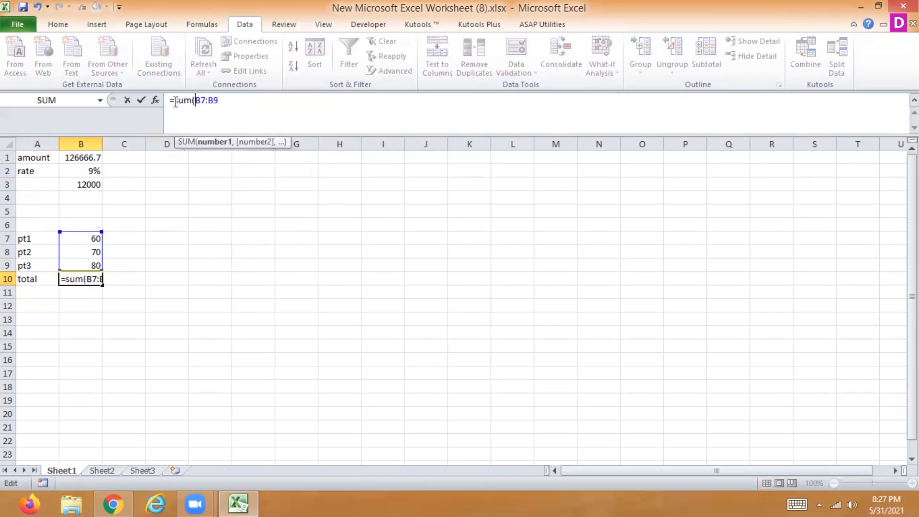
left_click(245, 111)
type(")")
key("Return")
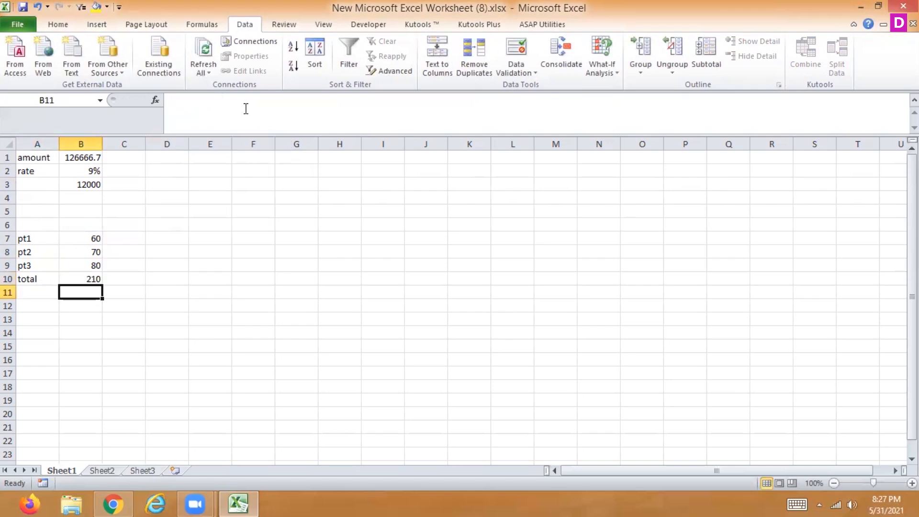
- Clear the pt3 value in B9 to check how the total formula reacts, and undo the deletion
key("Up")
key("Up")
key("Delete")
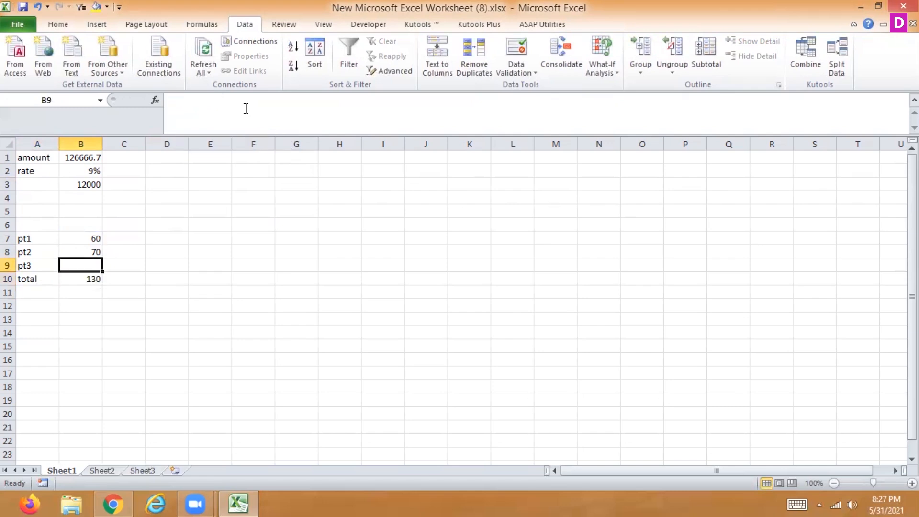
key("Down")
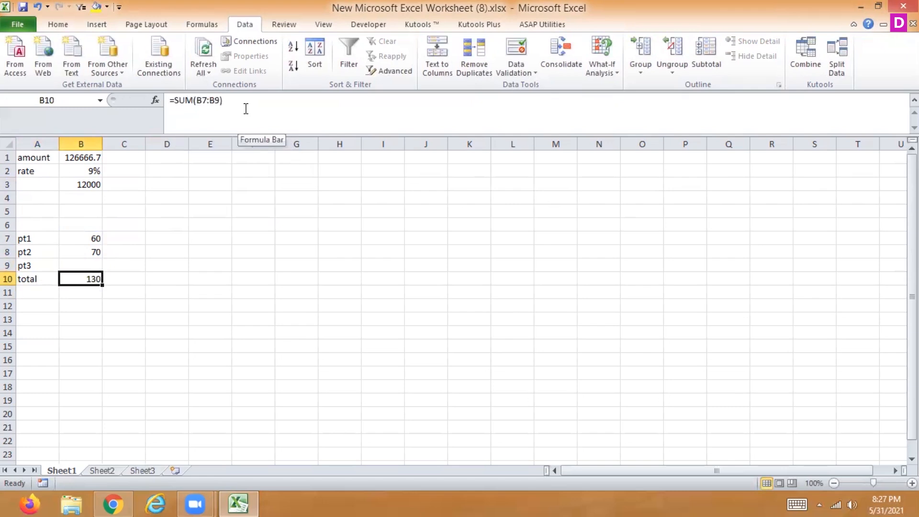
key("ctrl+z")
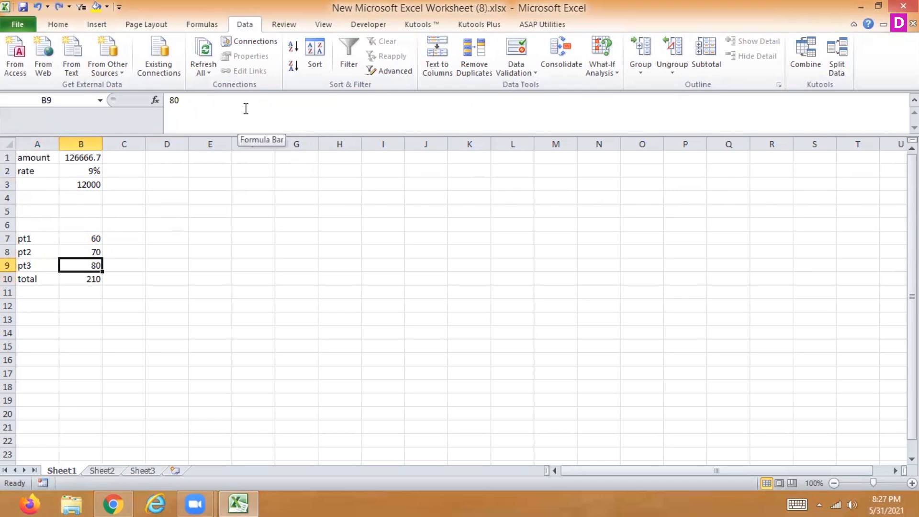
- Clear the pt3 value in B9 again and start a Goal Seek on total cell B10 with a target value of 210
key("ctrl+y")
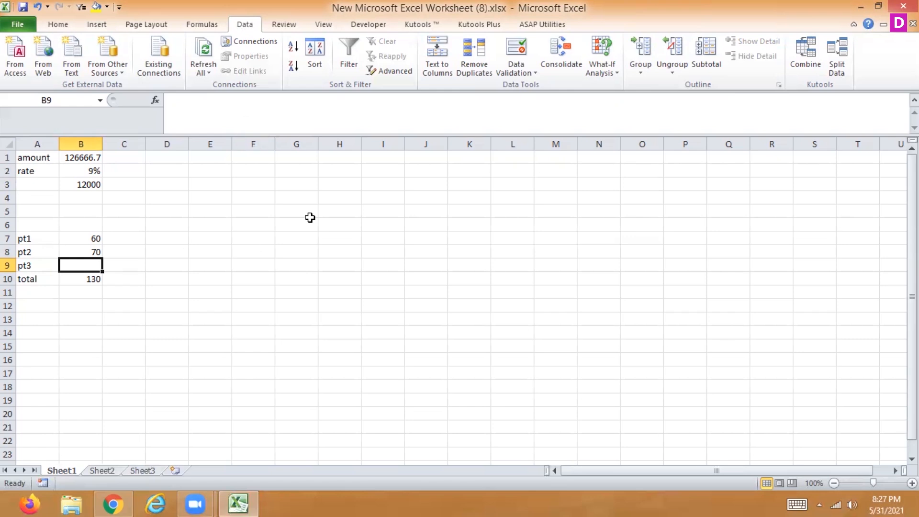
left_click(604, 73)
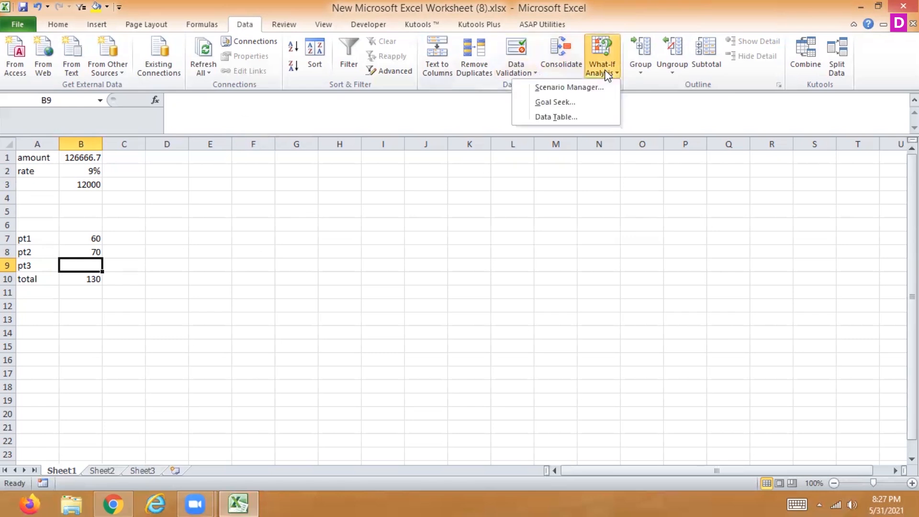
left_click(583, 101)
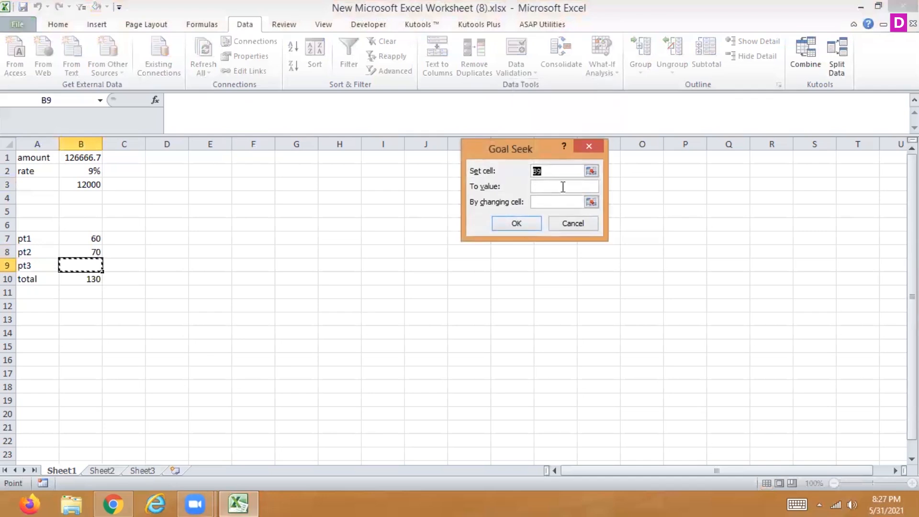
left_click(82, 279)
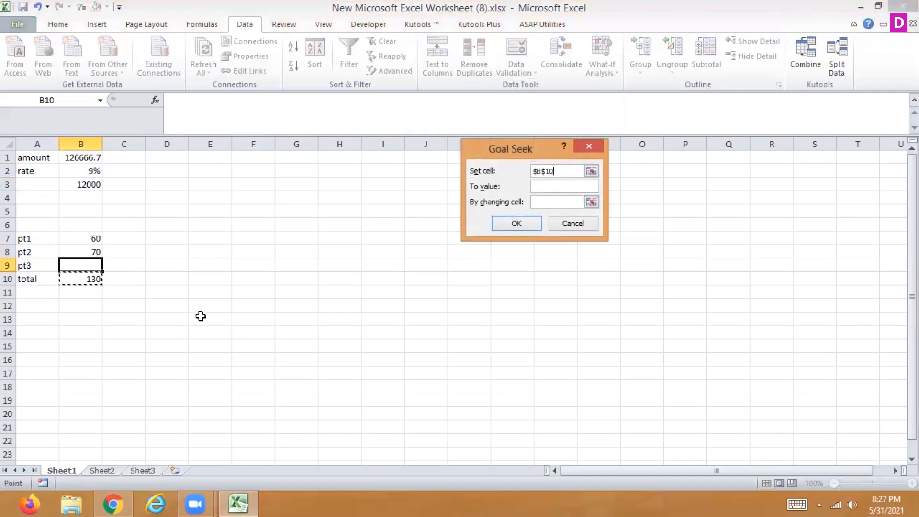
left_click(544, 186)
type("201")
key("BackSpace")
key("BackSpace")
type("10")
- Make B9 the changing cell, run the Goal Seek and keep its solution
left_click(592, 202)
left_click(77, 265)
left_click(596, 165)
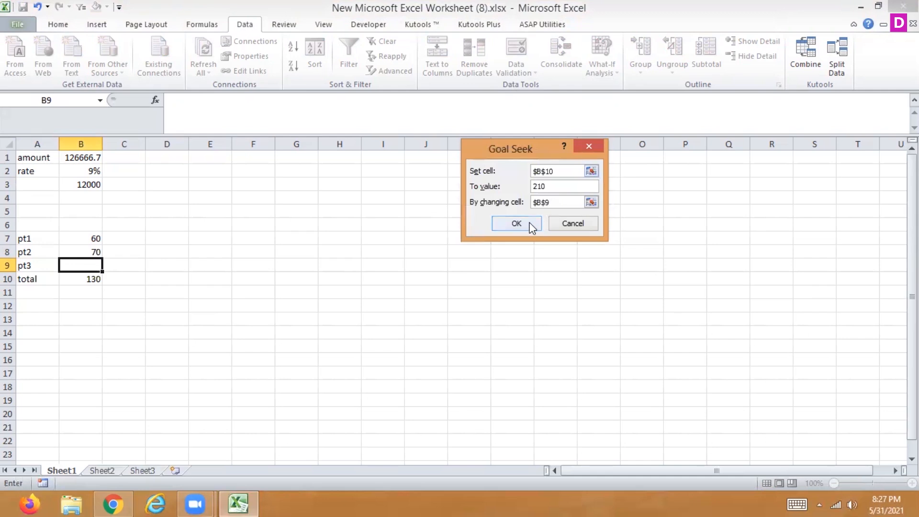
left_click(529, 225)
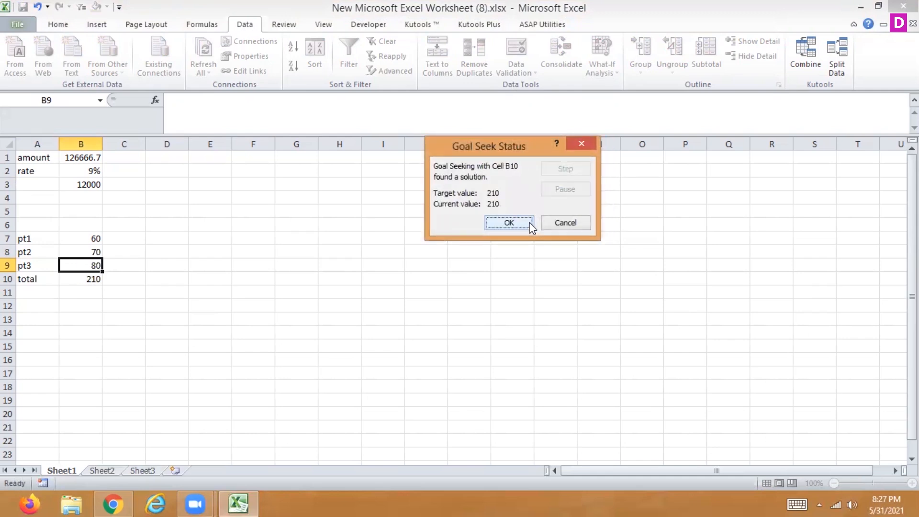
left_click(529, 224)
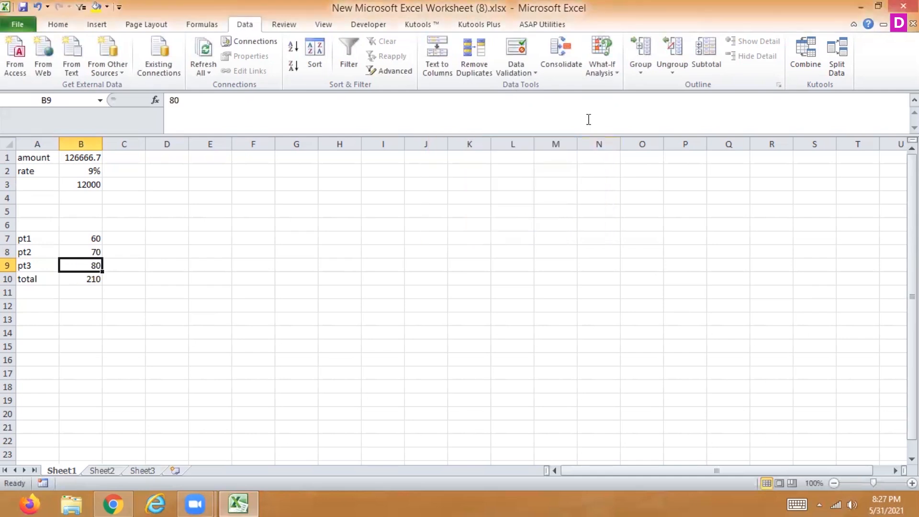
- Set up another Goal Seek on total cell B10 with a target value of 215.50
left_click(606, 66)
left_click(556, 102)
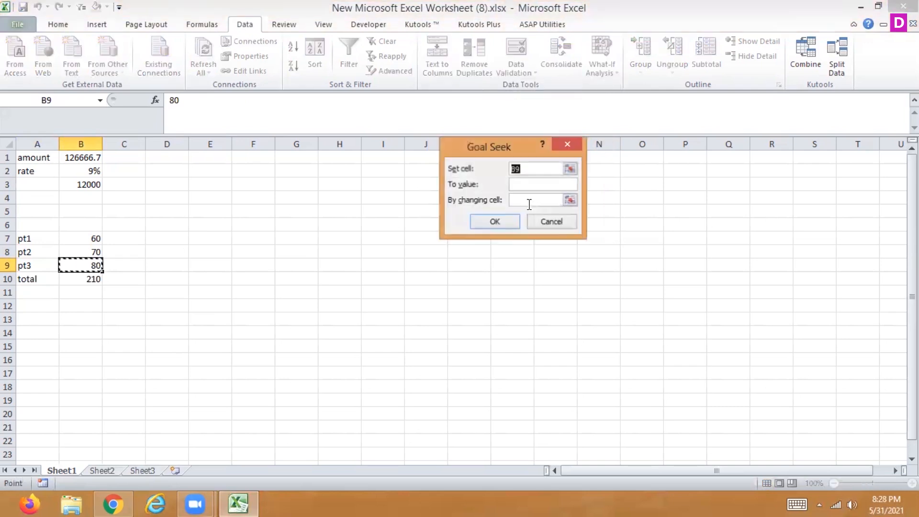
left_click(526, 186)
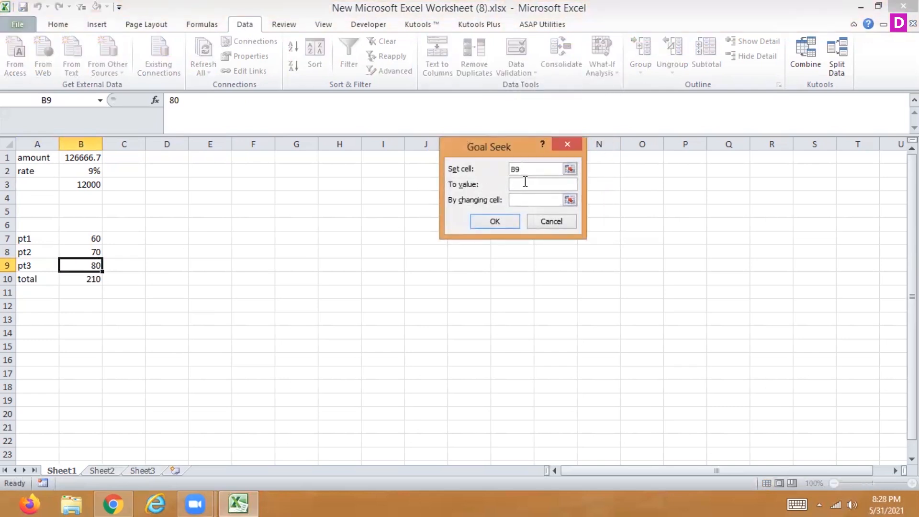
left_click(570, 169)
left_click(90, 276)
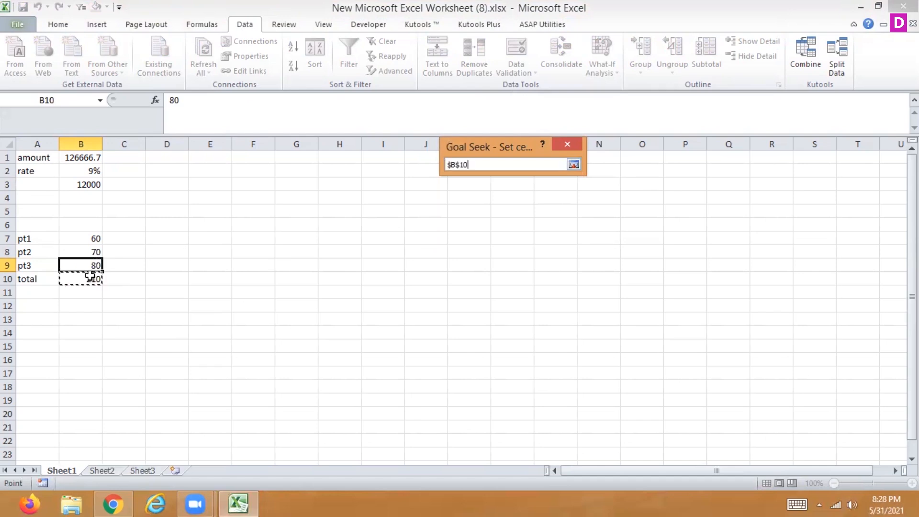
left_click(574, 164)
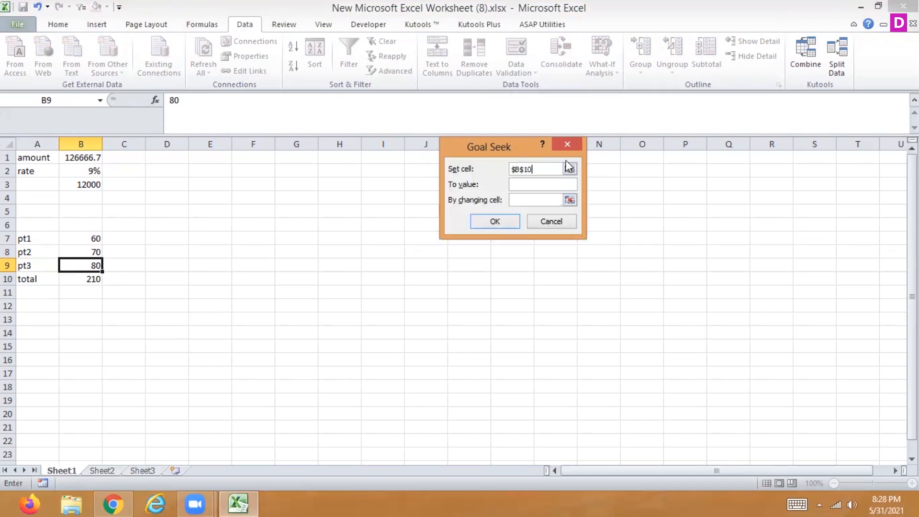
left_click(526, 186)
type("215.50")
- Try the 215.50 goal with B9 as the changing cell, and discard the solution
left_click(570, 200)
left_click(75, 267)
left_click(575, 163)
left_click(488, 222)
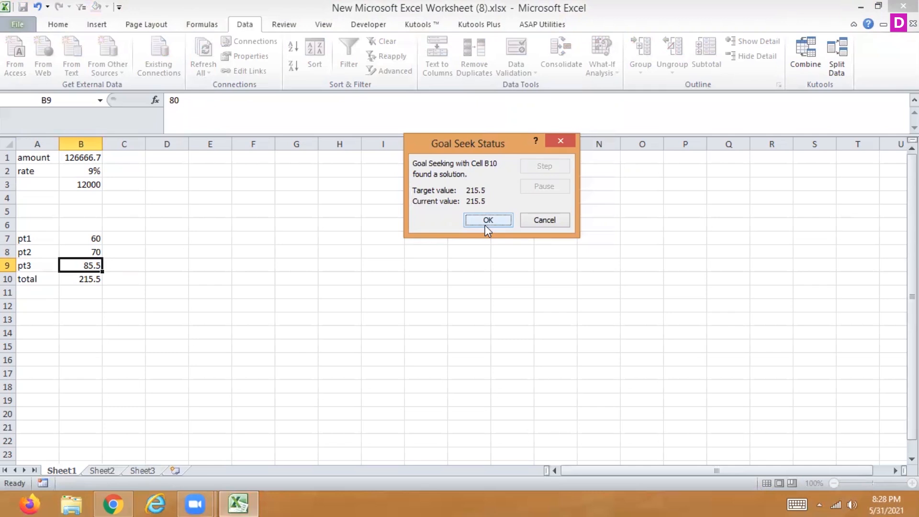
left_click(545, 220)
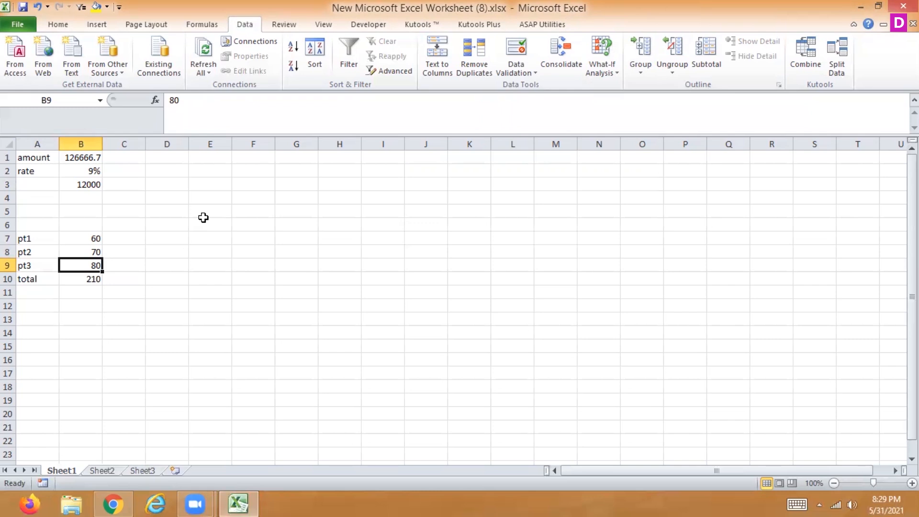
- Goal Seek the total in B10 to 250 by changing the pt1 value in B7, and keep the solution
left_click_drag(92, 237, 86, 274)
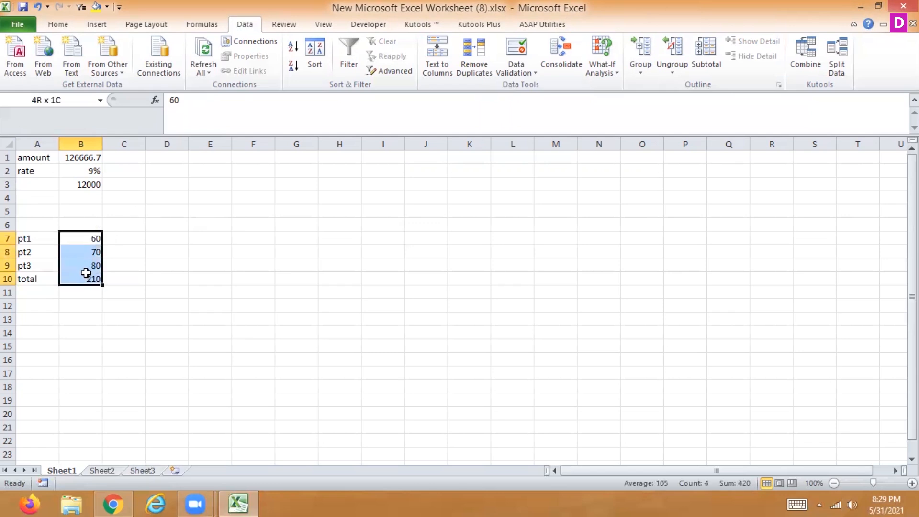
left_click(86, 277)
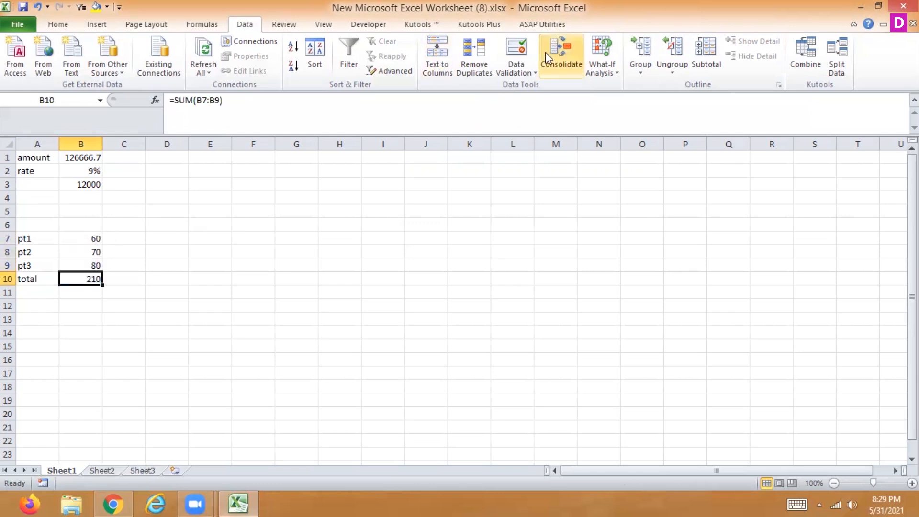
left_click(607, 71)
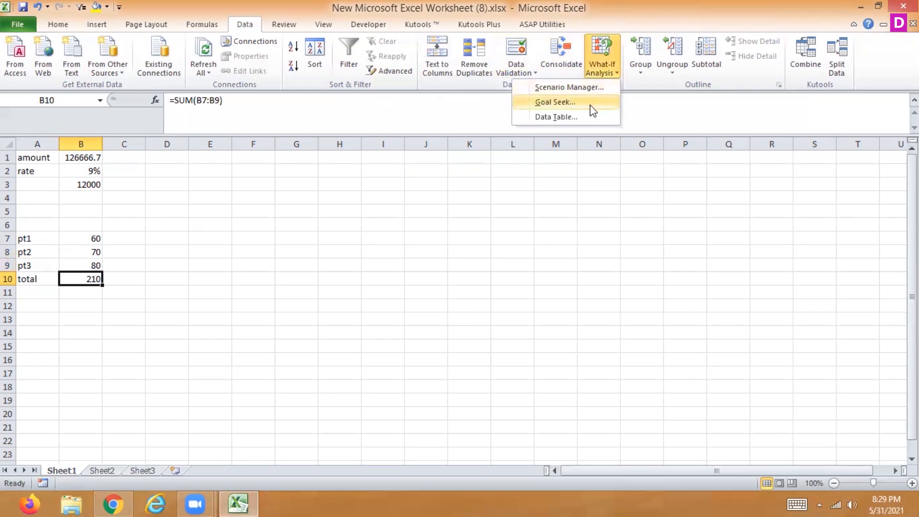
left_click(592, 103)
left_click(509, 182)
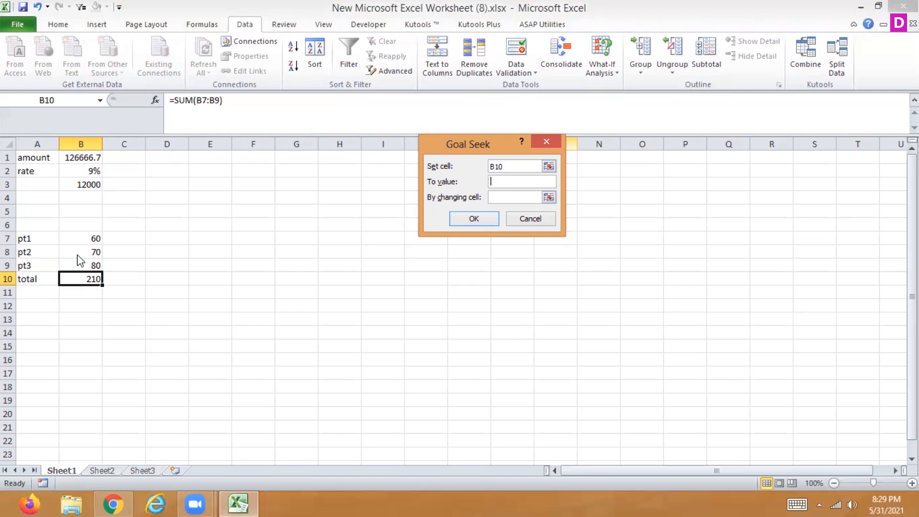
type("250")
left_click(548, 197)
left_click(97, 237)
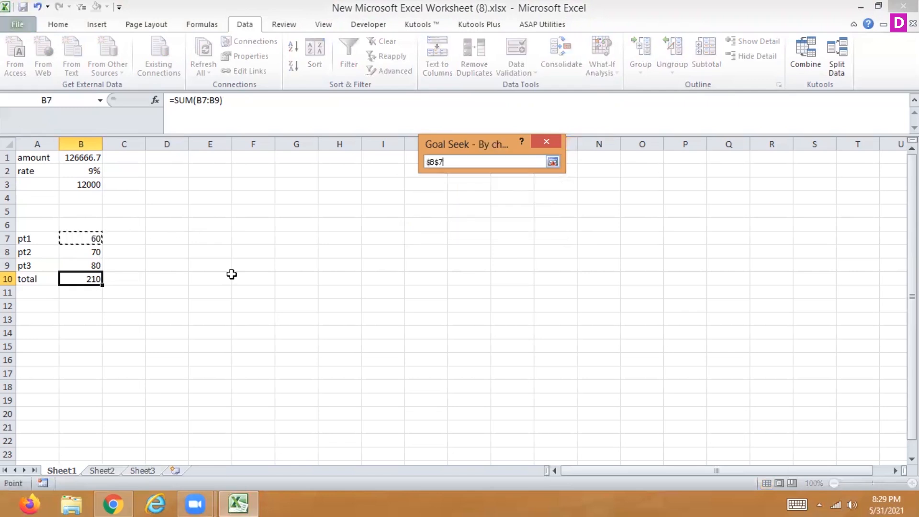
left_click(552, 162)
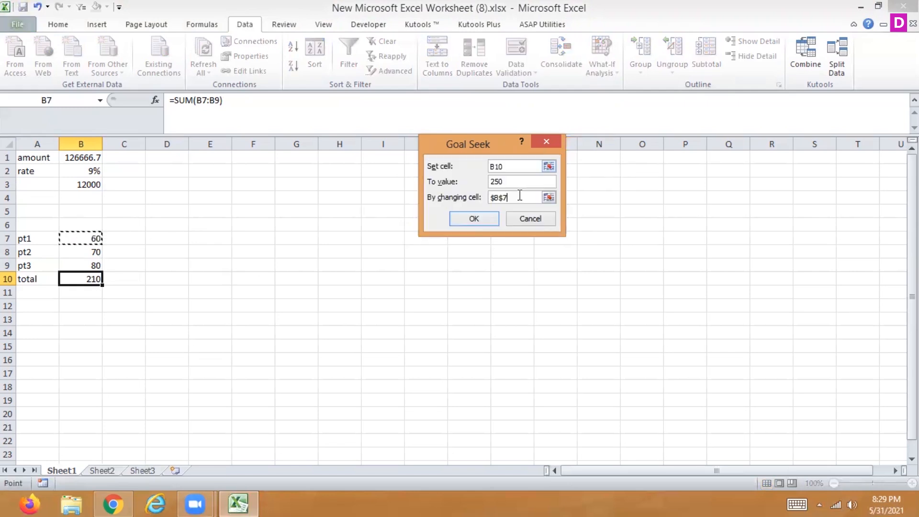
left_click(473, 221)
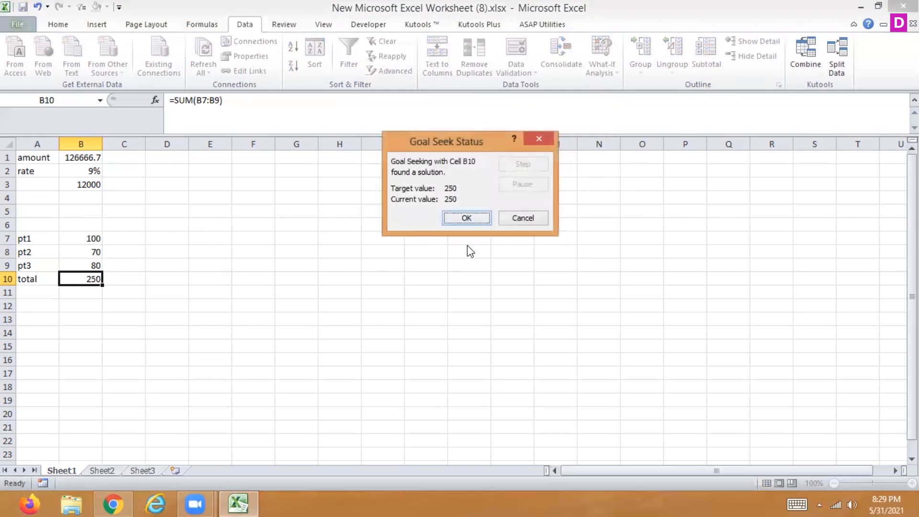
left_click(464, 218)
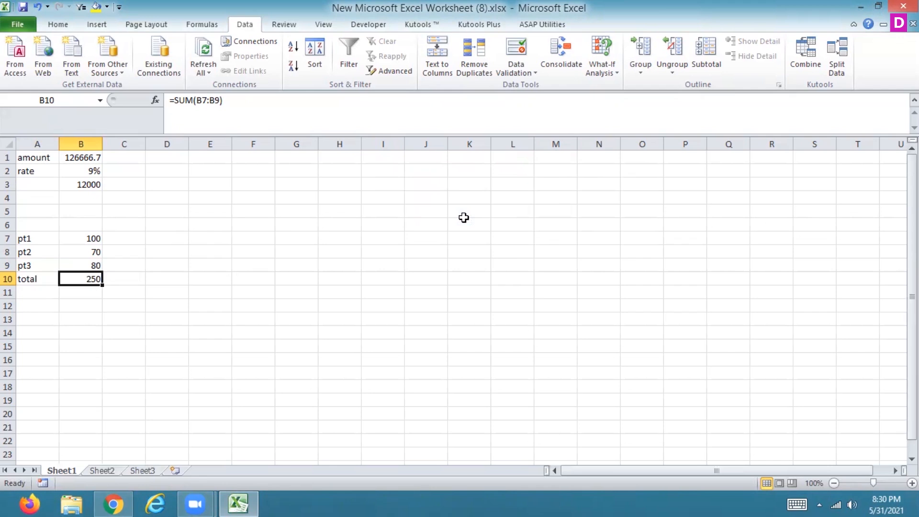
- Add a scenario named 15% for the rate cell B2 with the value 0.15 in Scenario Manager
key("Up")
key("Up")
key("Up")
key("Up")
key("Up")
key("Up")
key("Up")
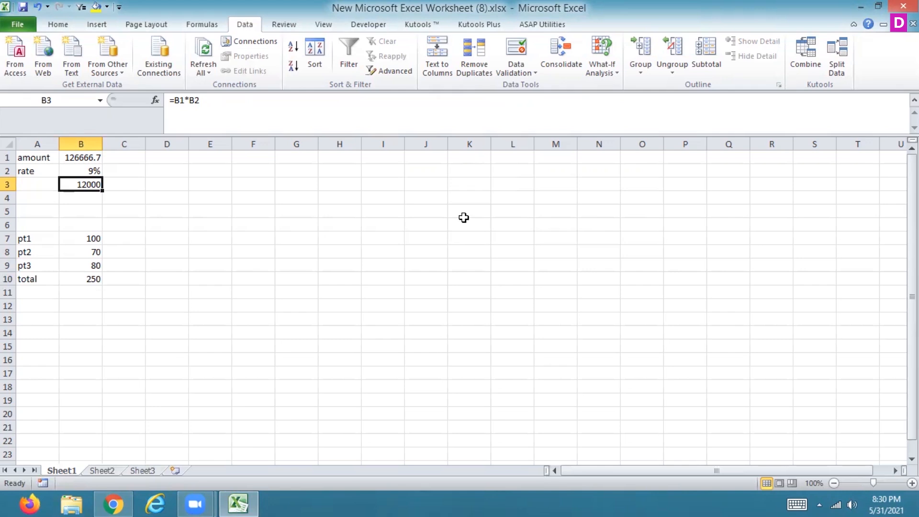
left_click(92, 172)
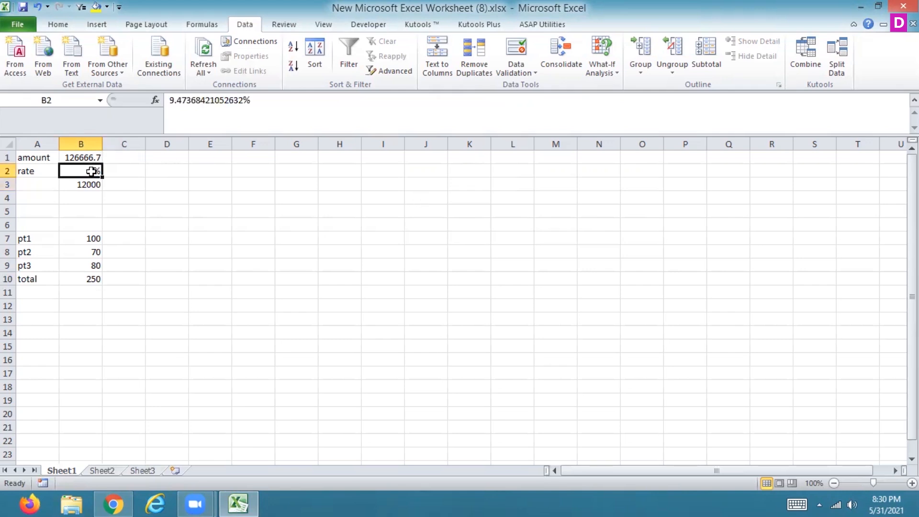
left_click(608, 75)
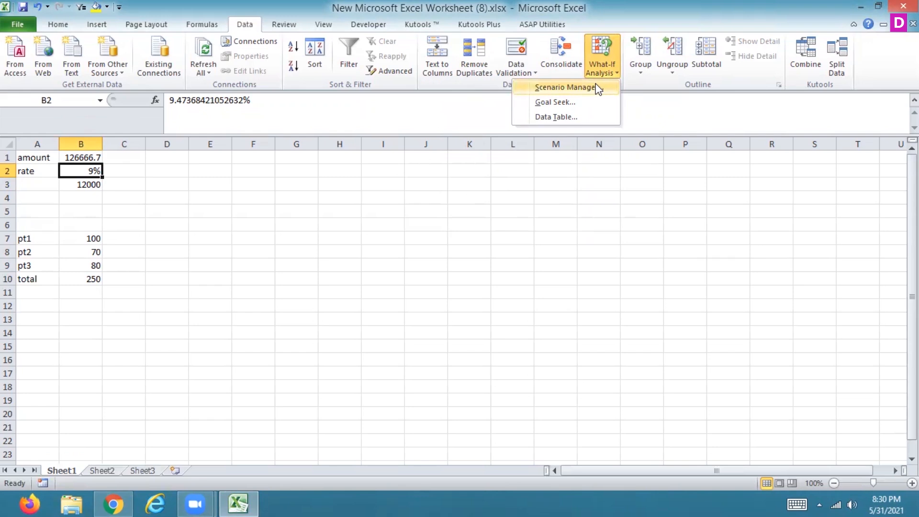
left_click(599, 89)
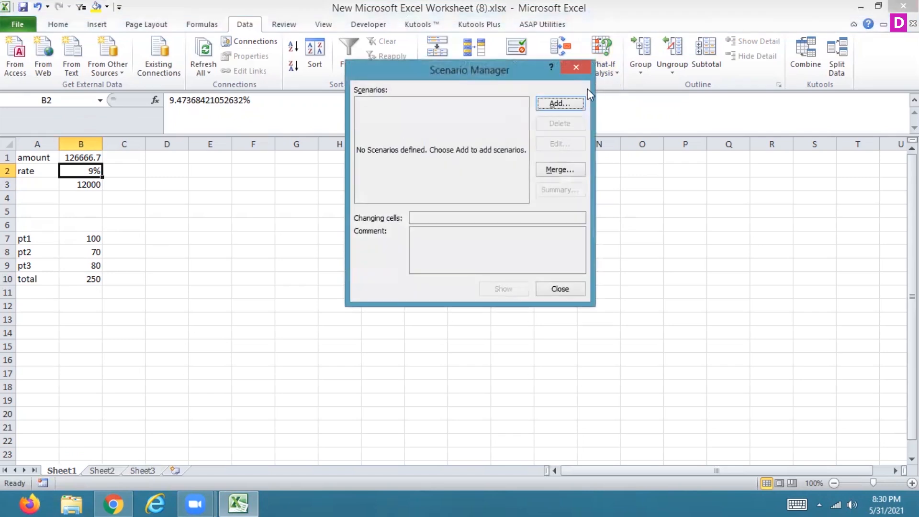
left_click(555, 102)
type("15%")
key("Return")
type("0.15")
key("Return")
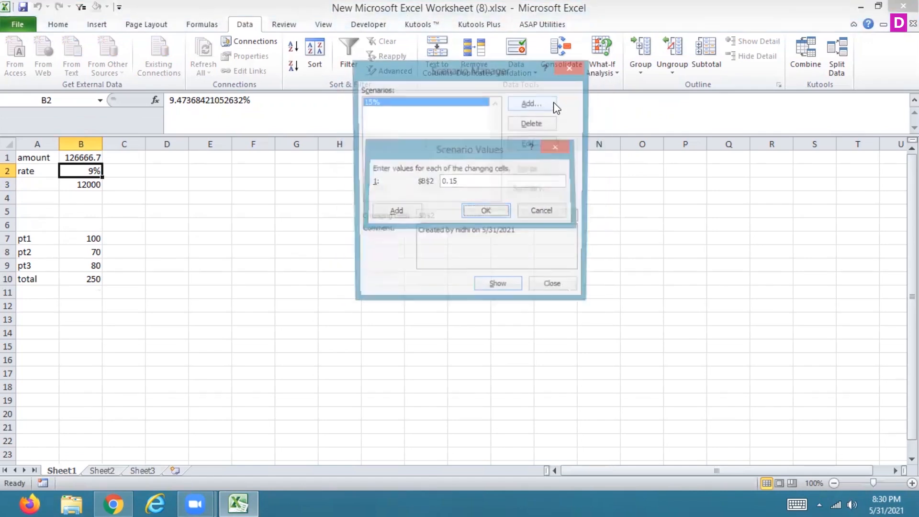
- Add a scenario named 20% that sets the rate cell B2 to 0.20
left_click(553, 102)
type("20%")
key("Return")
type("0.20")
key("Return")
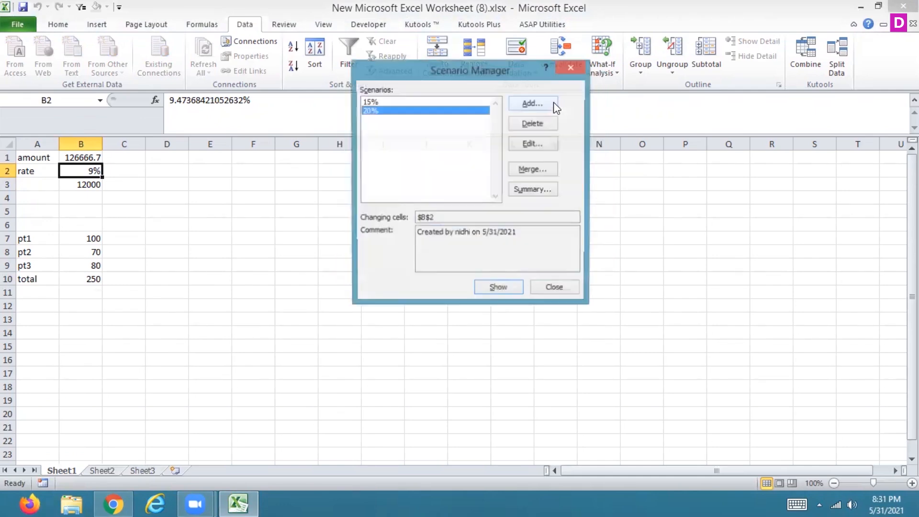
- Add a scenario named 13% that sets the rate cell B2 to 0.13
left_click(554, 102)
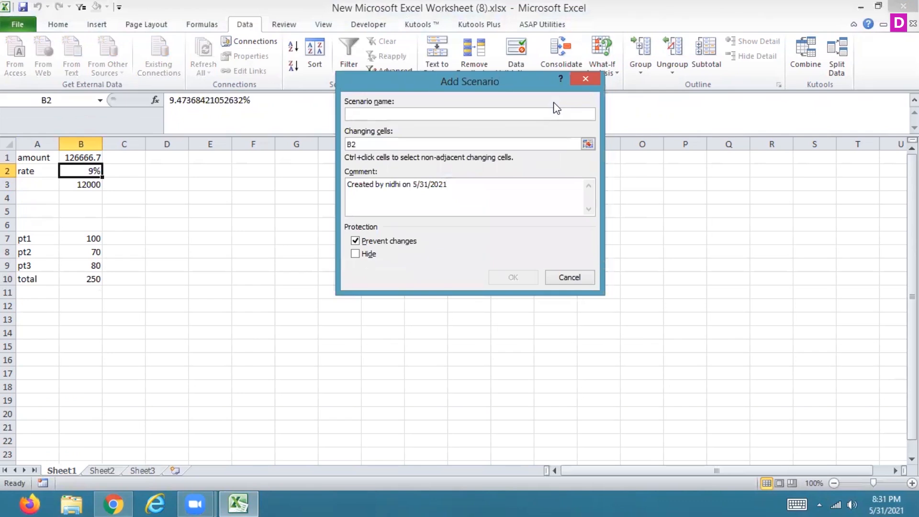
type("13%")
key("Return")
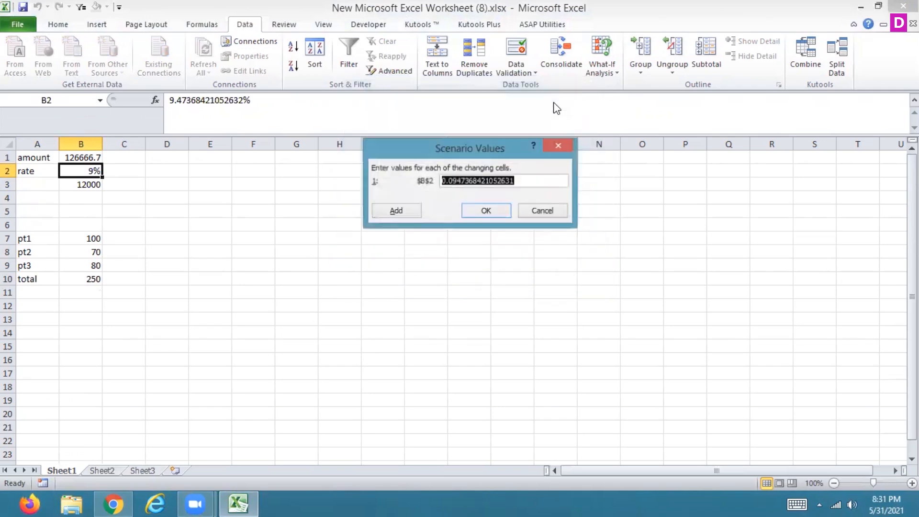
type("0.13")
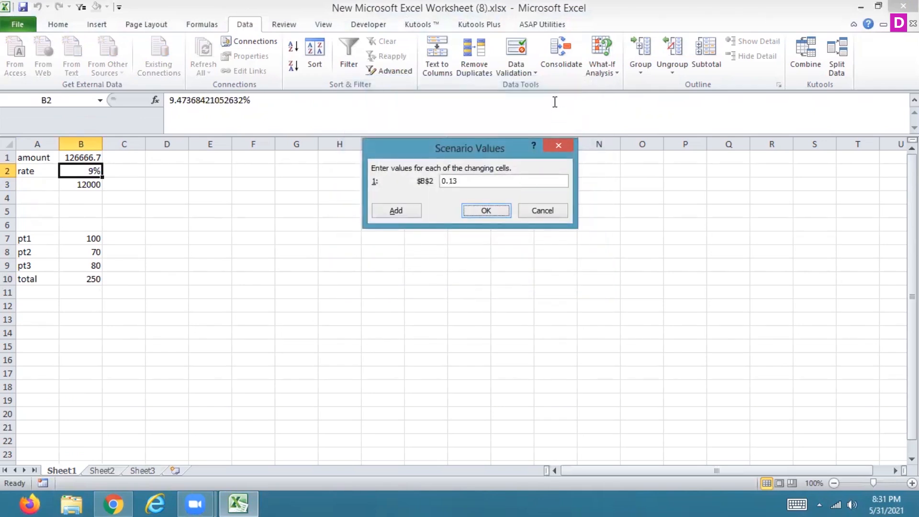
key("Return")
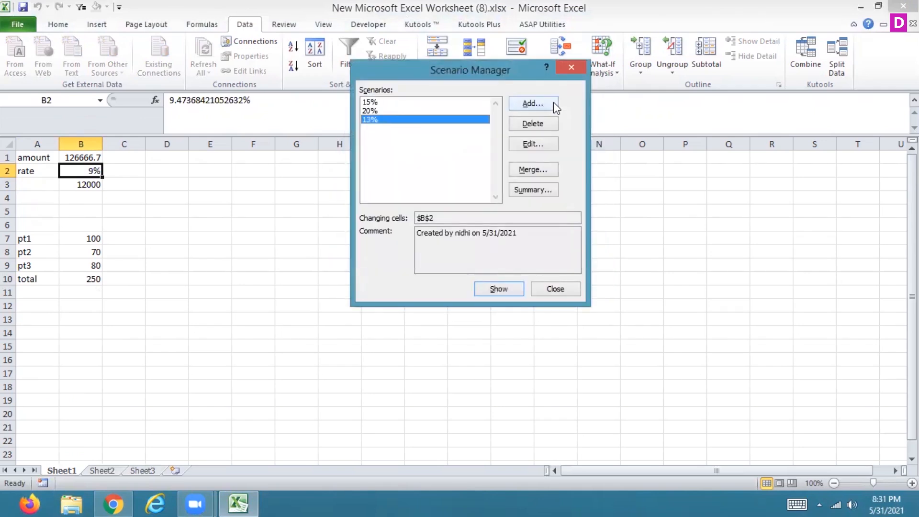
- Add a scenario named 14% that sets the rate cell B2 to 0.14
left_click(553, 102)
type("14%")
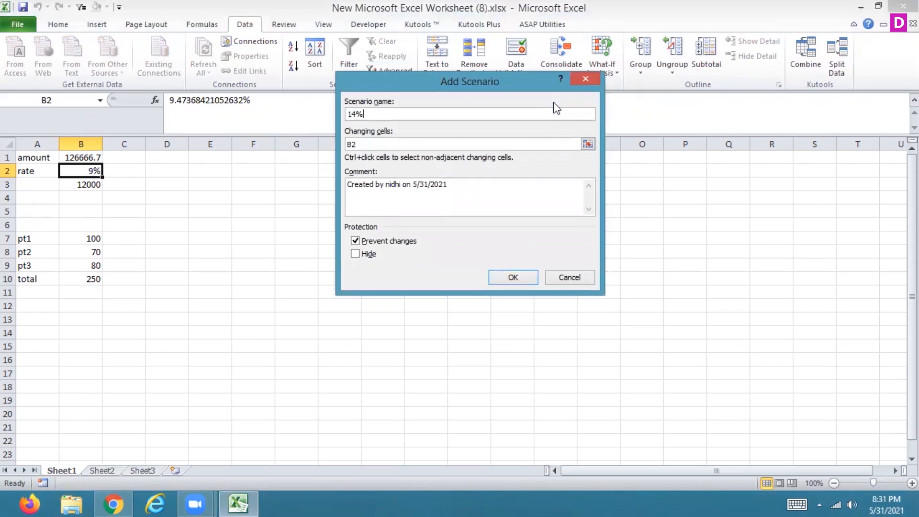
key("Return")
type("0.14")
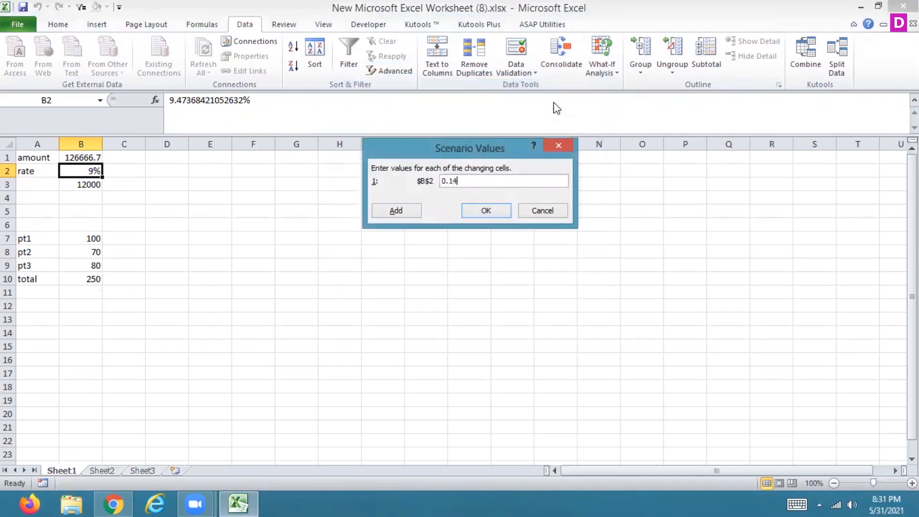
key("Return")
- Add a scenario named 19% that sets the rate cell B2 to 0.19
left_click(554, 102)
type("19")
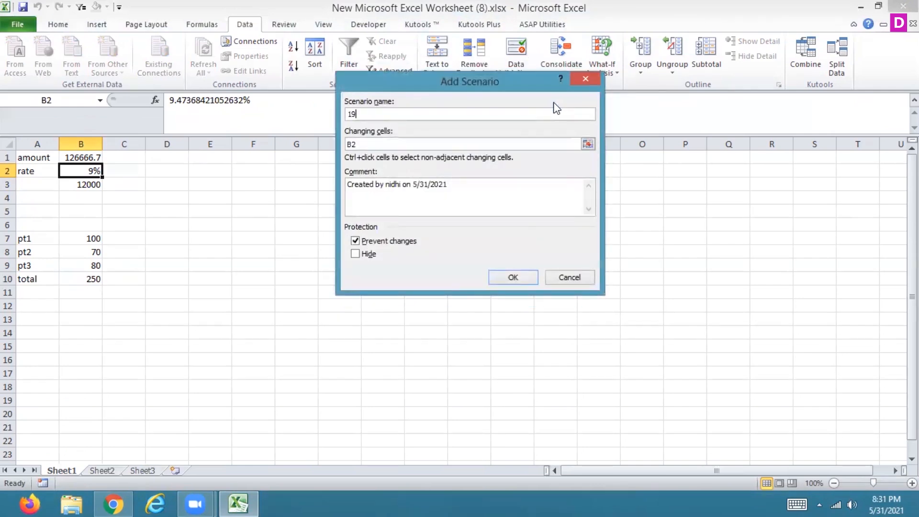
type("%")
key("Return")
type("0.19")
key("Return")
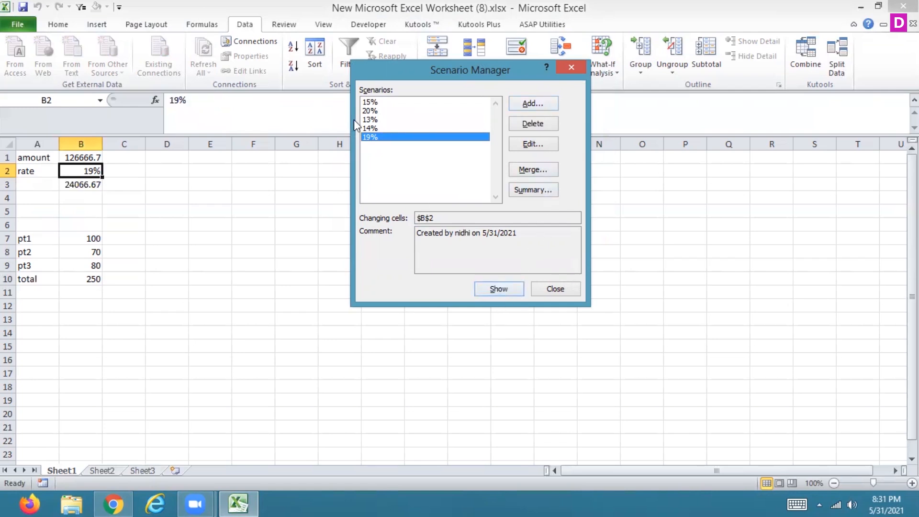
- Show the 14%, 13%, 20% and 15% scenarios one after another to compare the calculated amount in B3
left_click(369, 127)
left_click(481, 289)
left_click(369, 119)
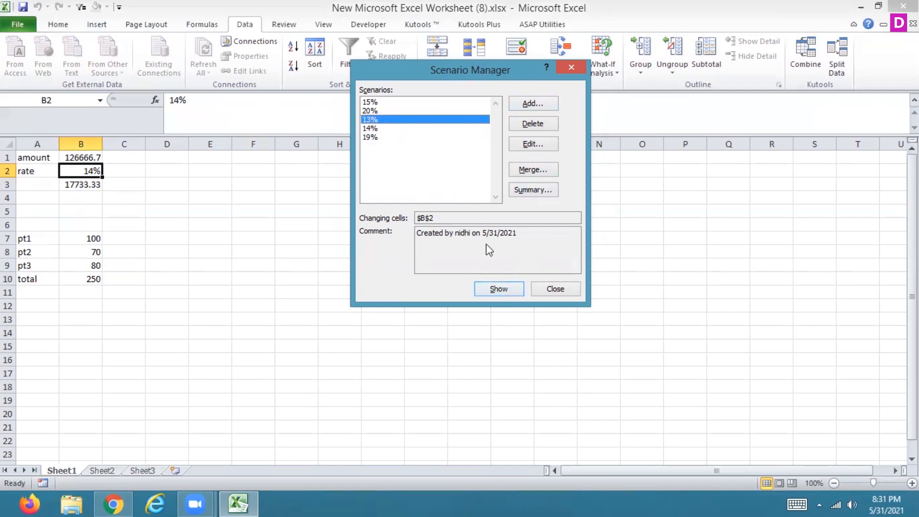
left_click(490, 284)
left_click(383, 111)
left_click(489, 290)
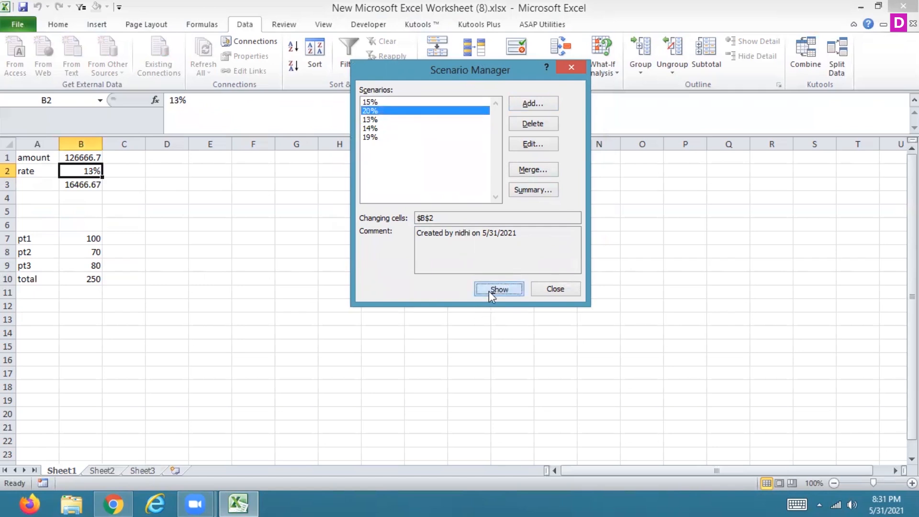
left_click(376, 102)
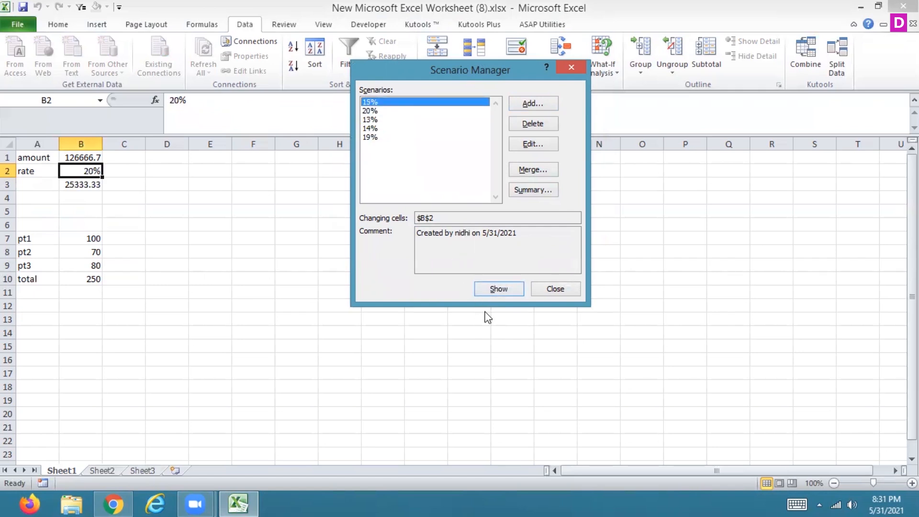
left_click(493, 293)
- Show the 20% scenario and then the 13% scenario on the sheet, and close the Scenario Manager
left_click(370, 110)
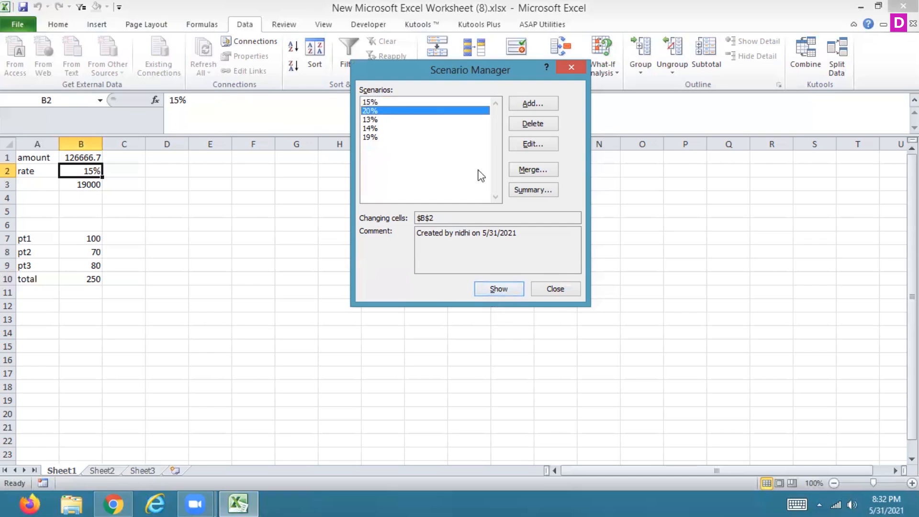
left_click(489, 287)
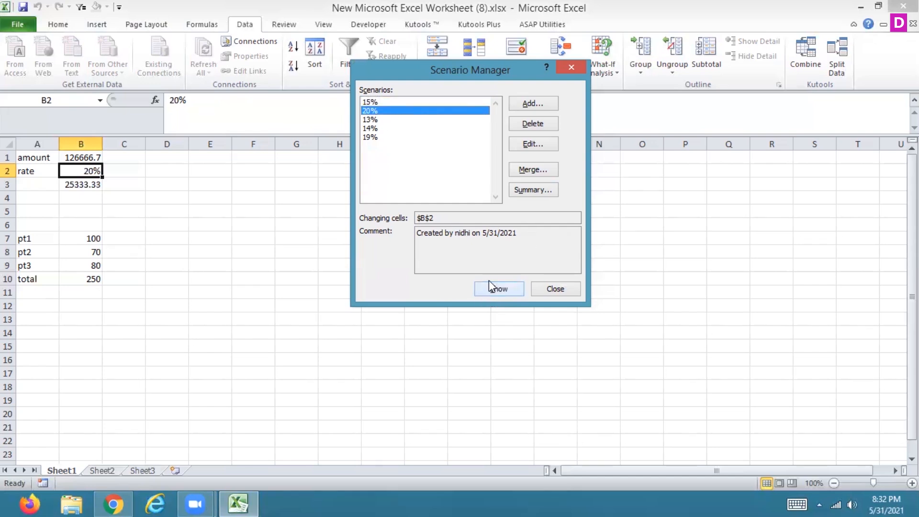
left_click(374, 122)
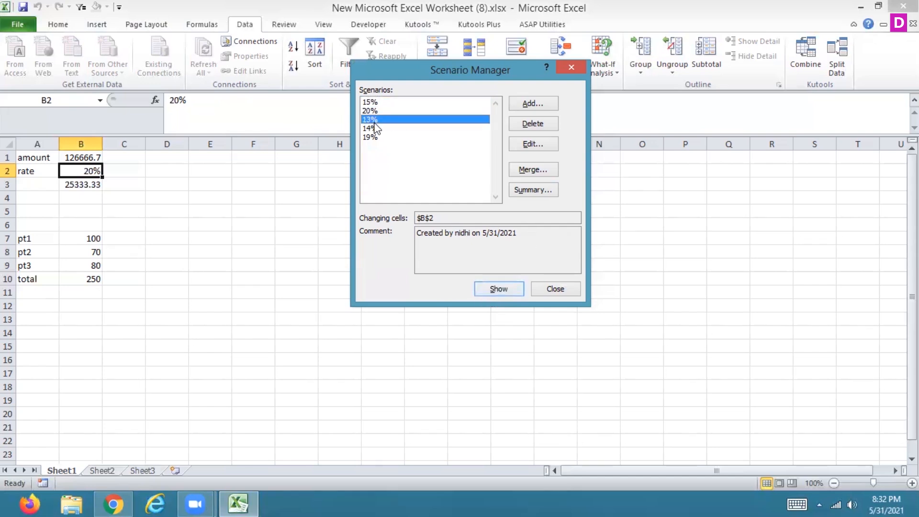
left_click(484, 292)
left_click(483, 289)
left_click(546, 285)
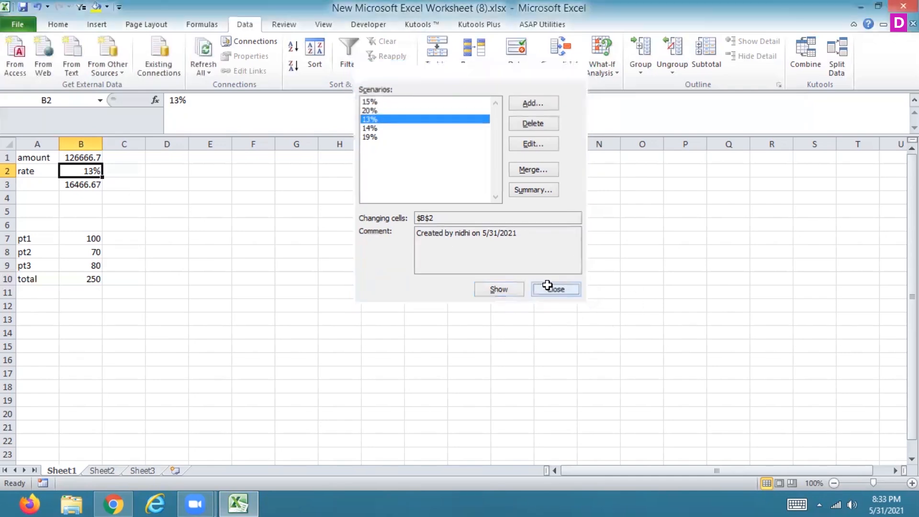
- Check the user name in the general program options and leave the options without changes
left_click(23, 28)
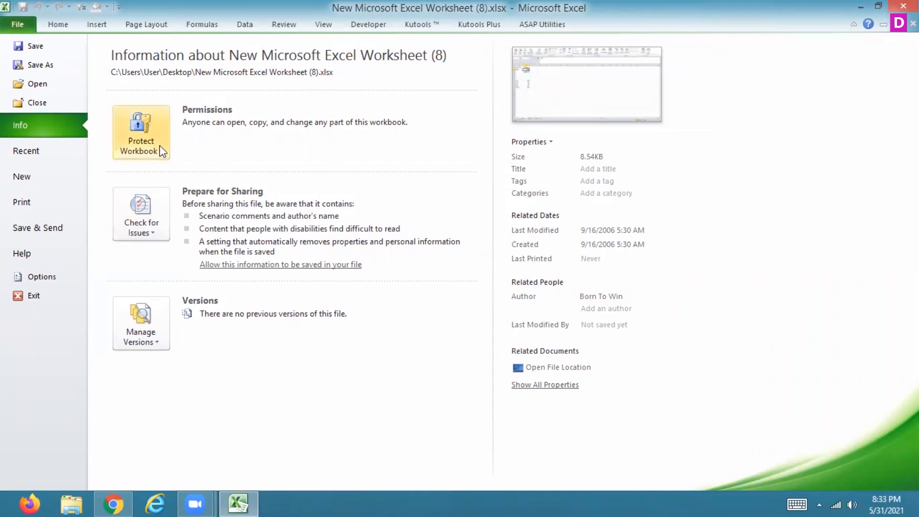
left_click(38, 278)
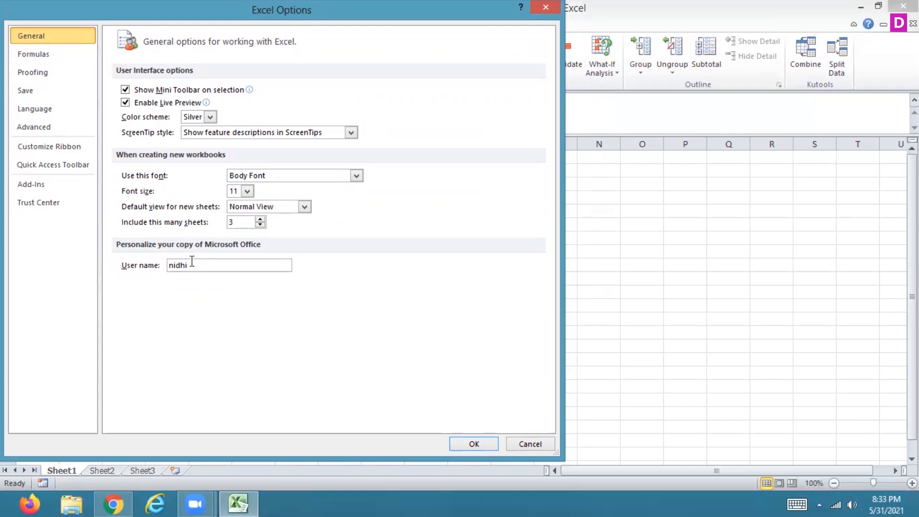
left_click(530, 444)
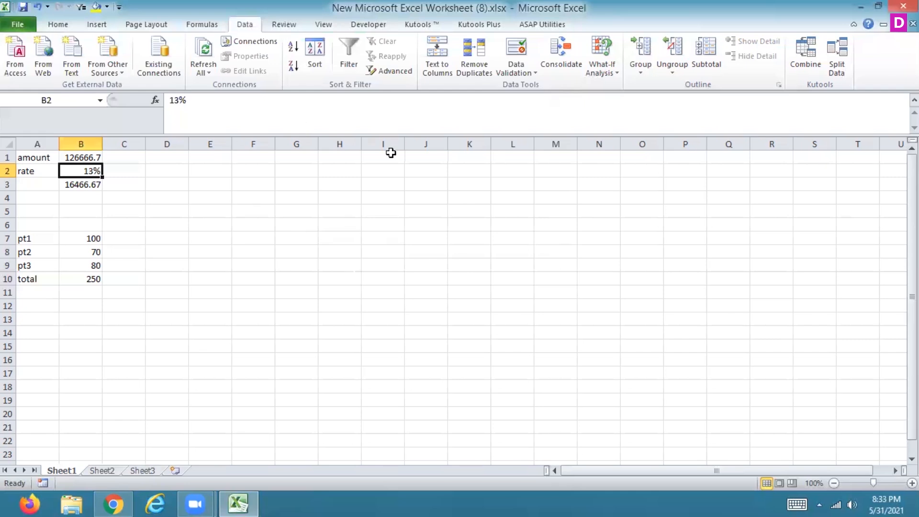
- Create a Scenario summary report of all rate scenarios with B3 as the result cell, and inspect its changing and result cells
left_click(606, 76)
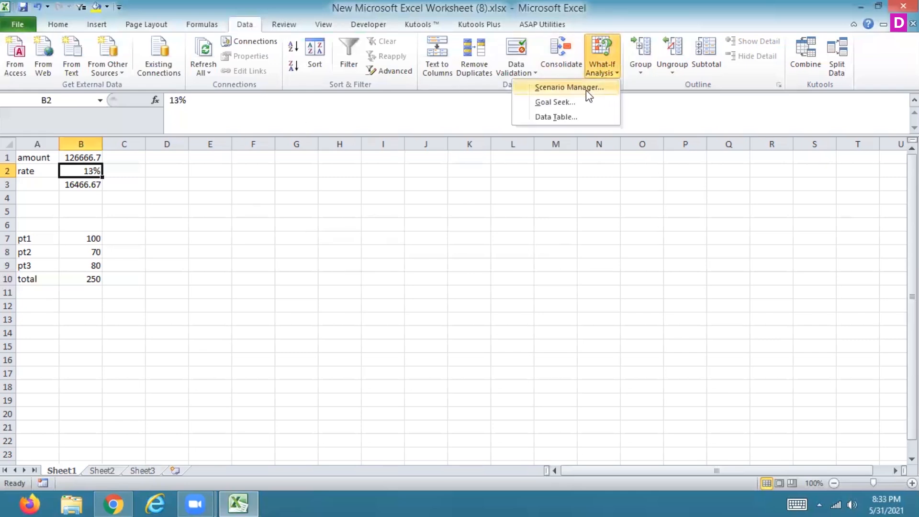
left_click(586, 90)
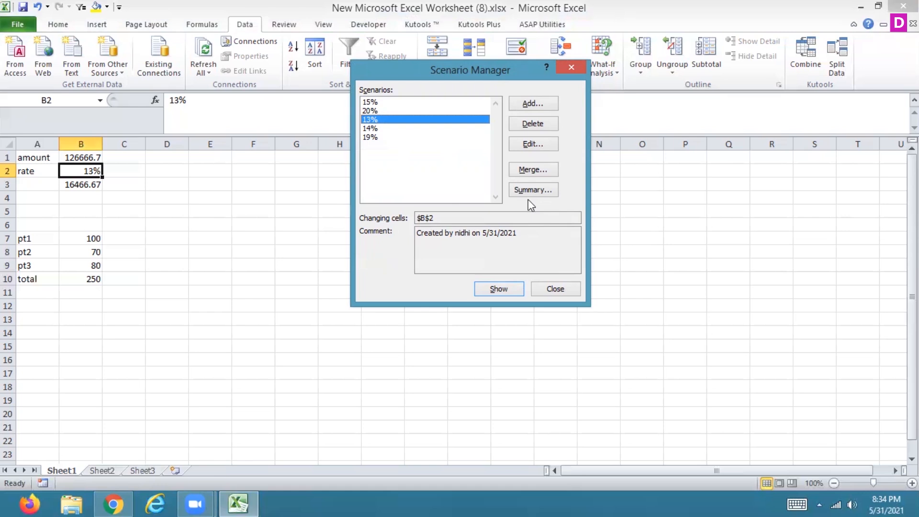
left_click(521, 170)
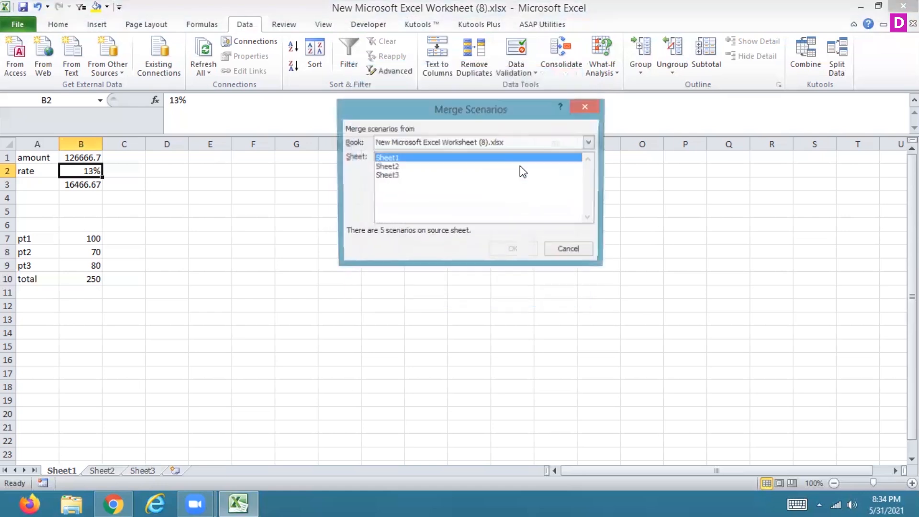
left_click(569, 250)
left_click(526, 189)
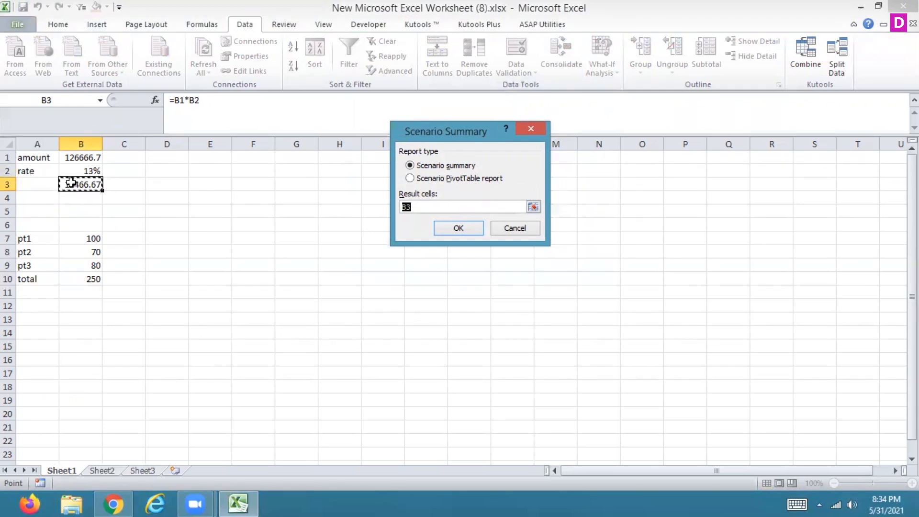
left_click(453, 229)
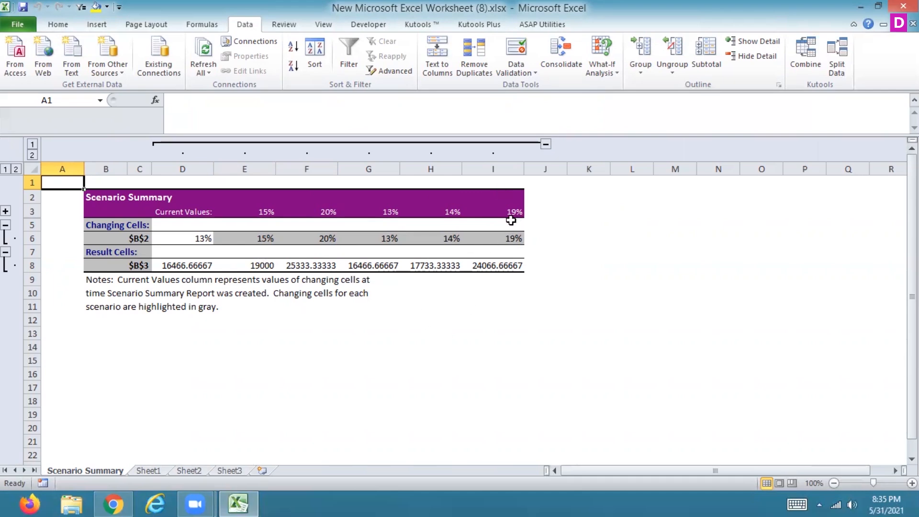
left_click(136, 267)
left_click(194, 240)
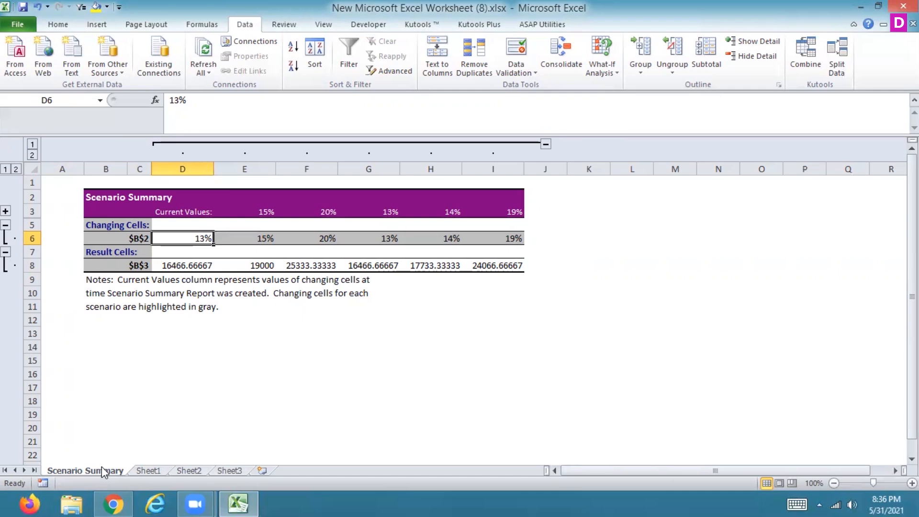
- Create a Scenario PivotTable report from Sheet1's scenarios with B3 as the result cell
left_click(140, 469)
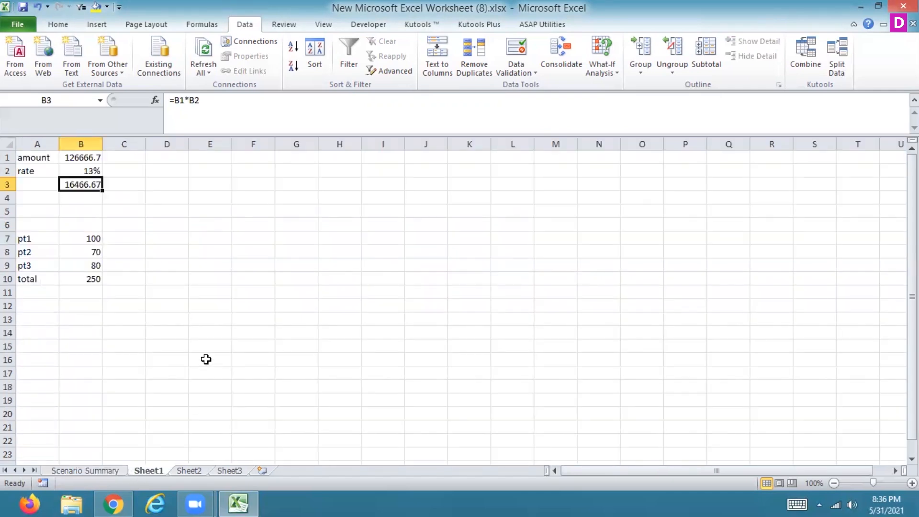
left_click(515, 72)
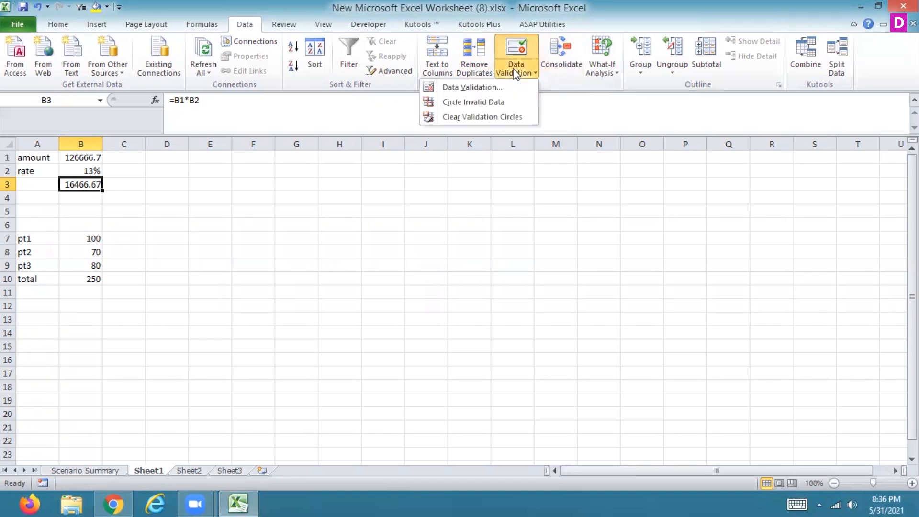
left_click(605, 67)
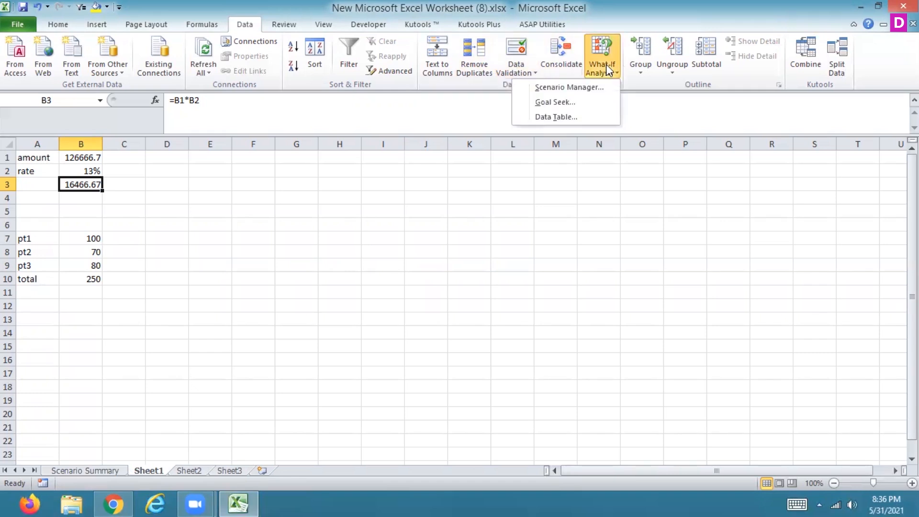
left_click(575, 87)
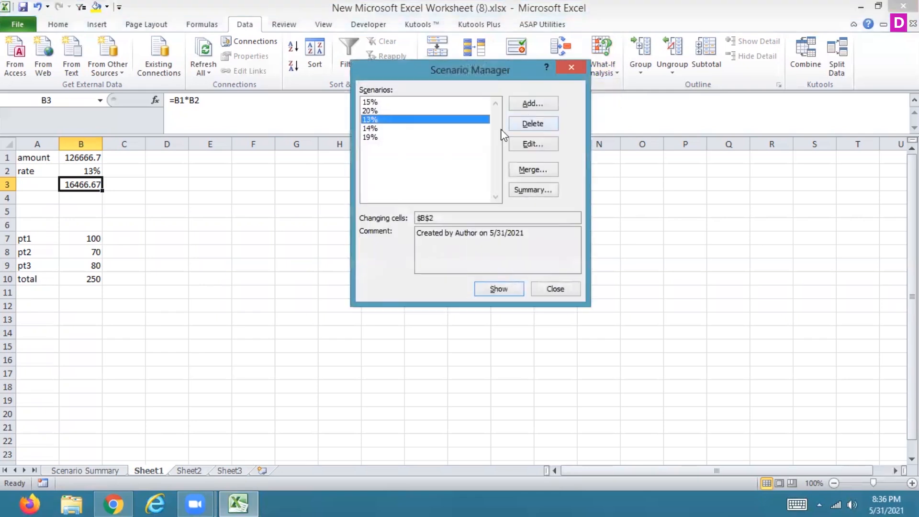
left_click(533, 190)
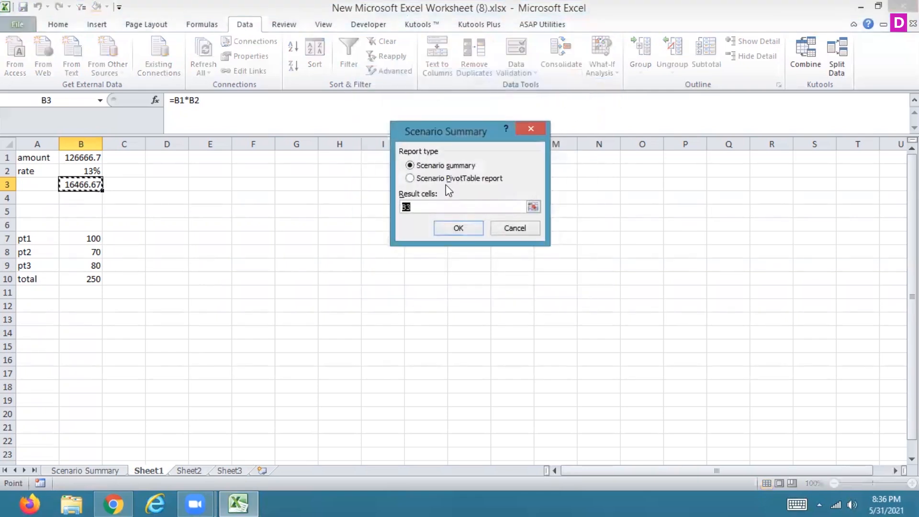
left_click(450, 179)
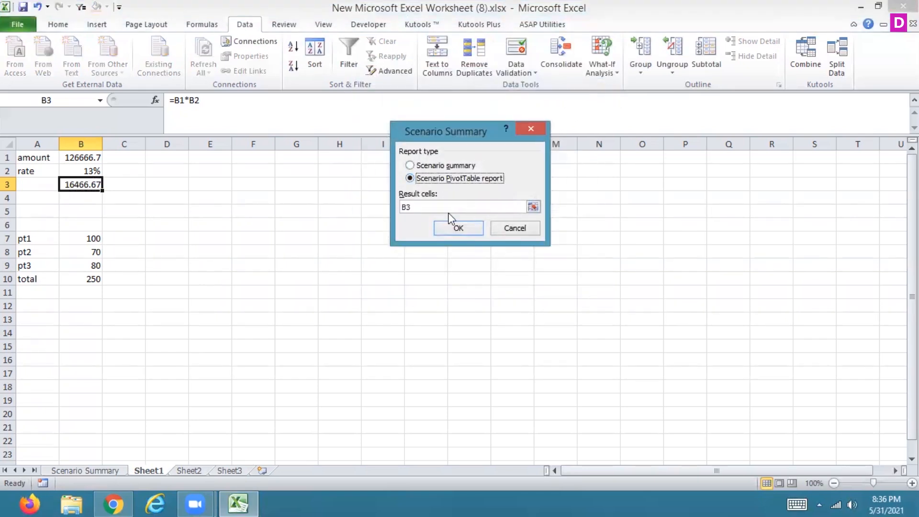
left_click(457, 229)
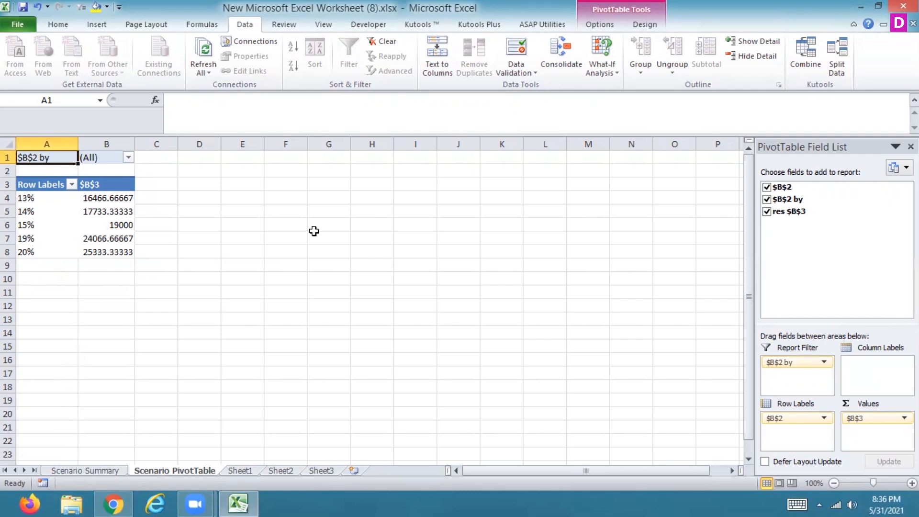
- Filter the scenario PivotTable's "$B$2 by" field to Author and compare it with the Scenario Summary sheet
left_click(128, 158)
left_click(30, 199)
left_click(77, 325)
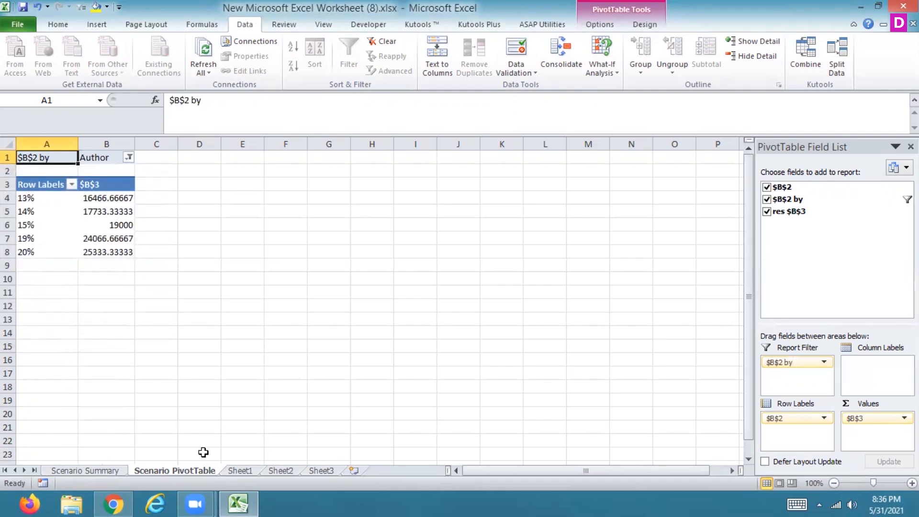
left_click(74, 472)
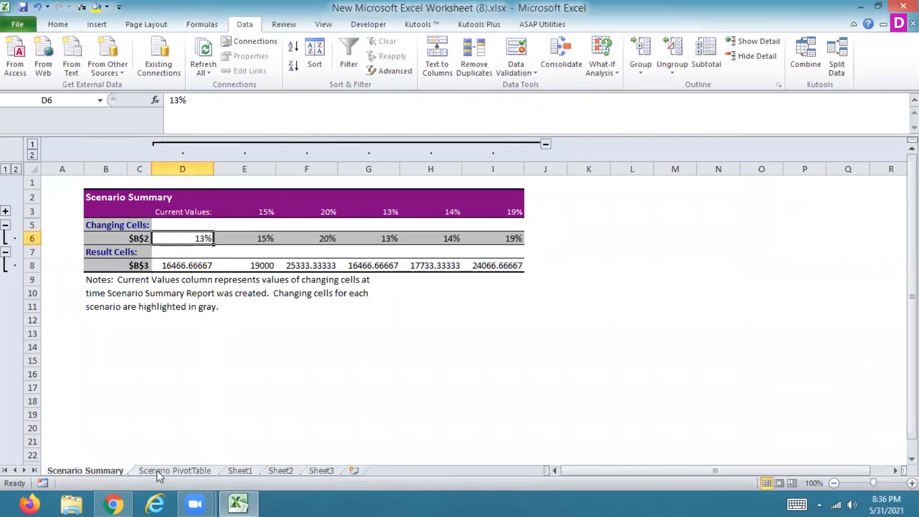
left_click(160, 472)
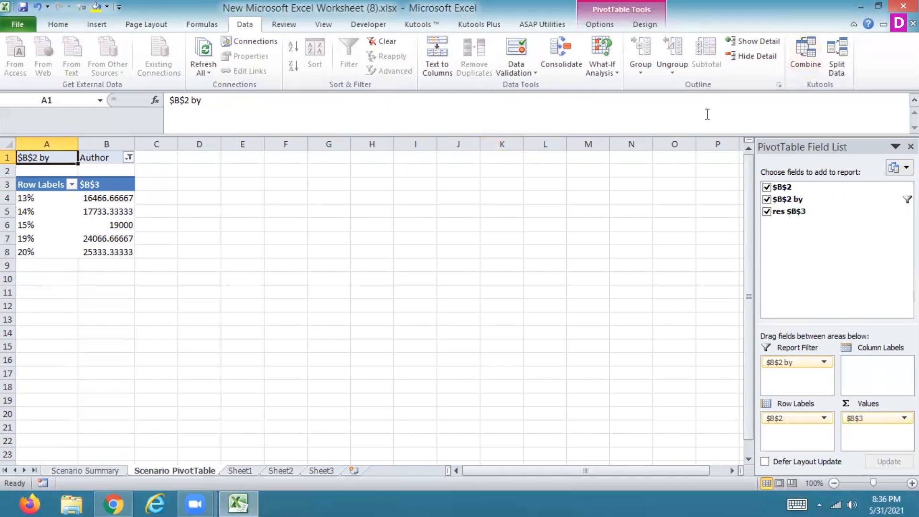
left_click(606, 71)
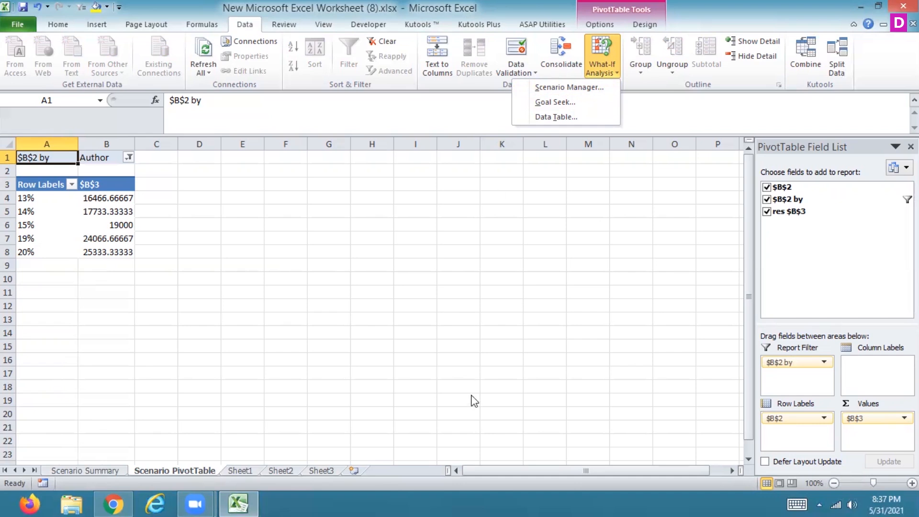
left_click(242, 473)
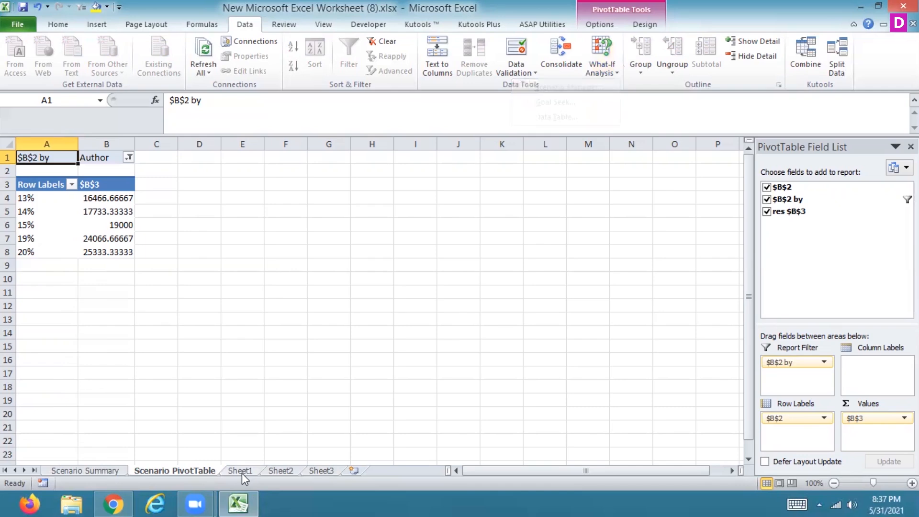
left_click(242, 473)
left_click(236, 157)
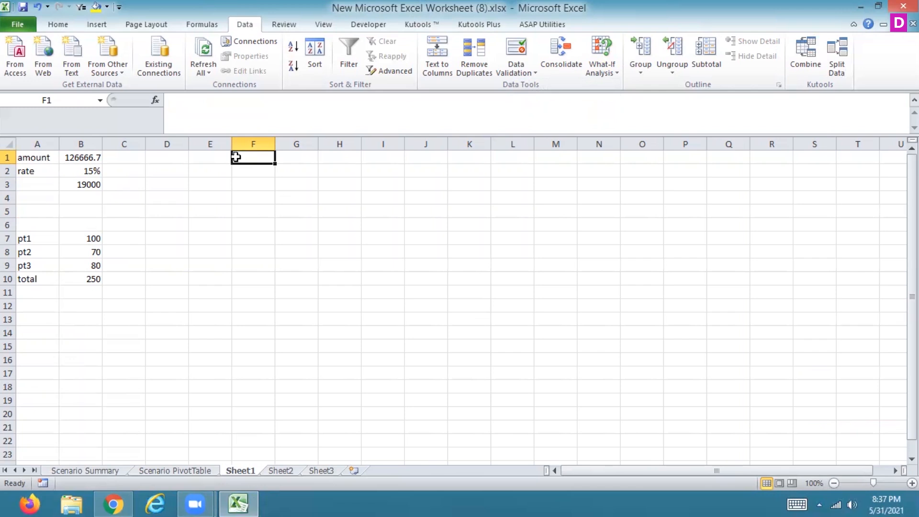
type("rollno")
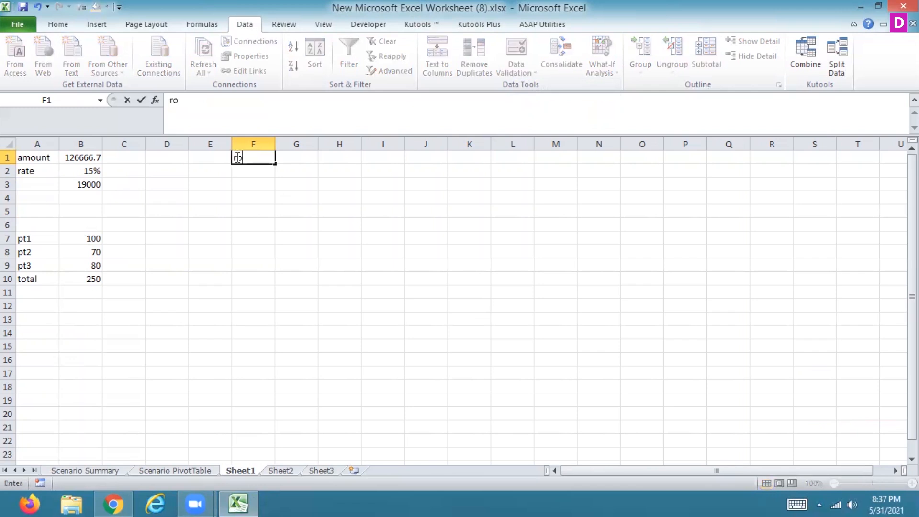
key("BackSpace")
key("BackSpace")
key("BackSpace")
key("BackSpace")
key("BackSpace")
key("BackSpace")
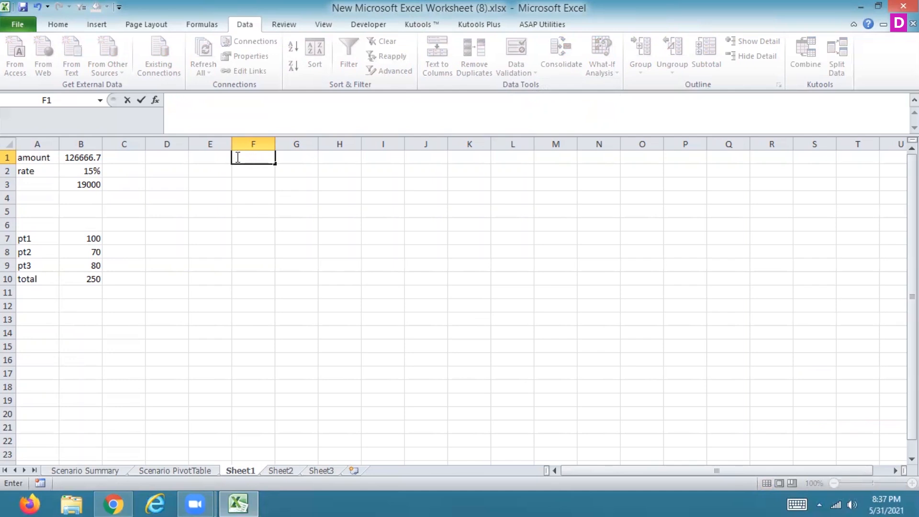
- Enter the headings ROLLNO, NAME, SUB1, SUB2 and SUB3 in A1:E1 of Sheet2
left_click(284, 471)
type("ROLLNO")
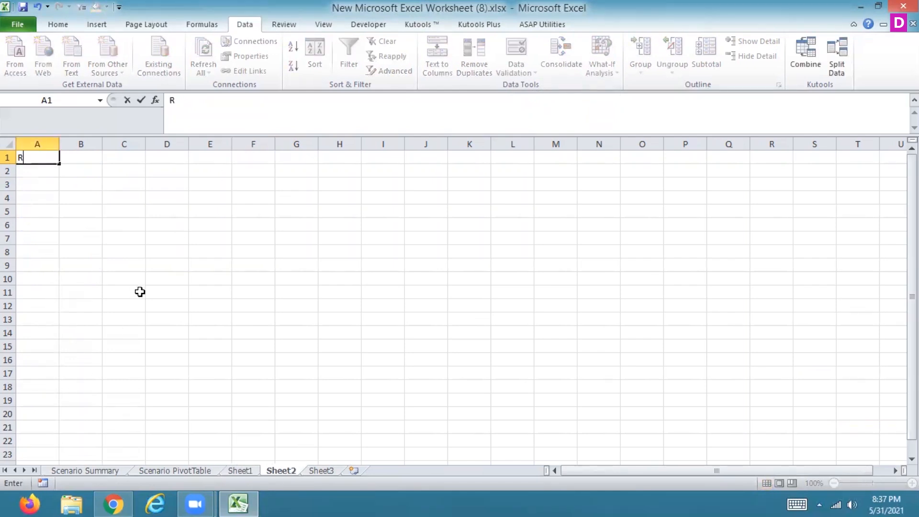
key("Tab")
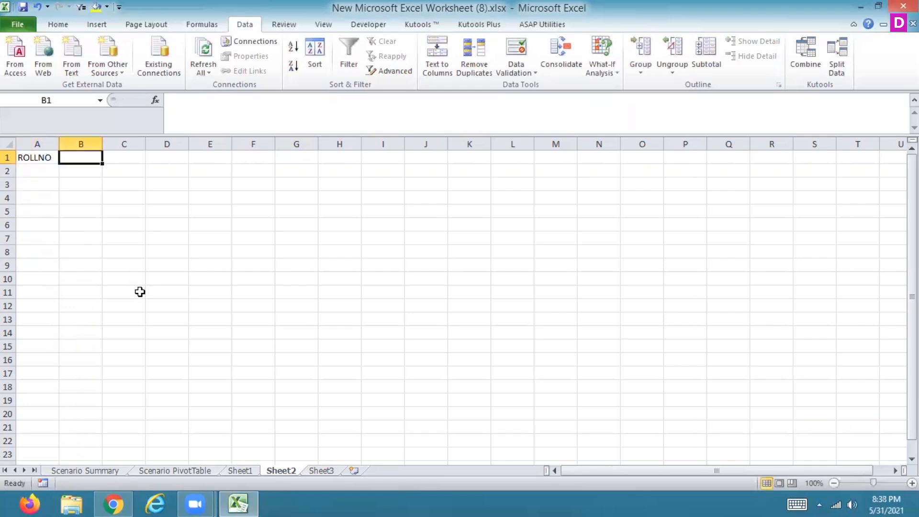
type("NAME")
key("Tab")
type("SUB1")
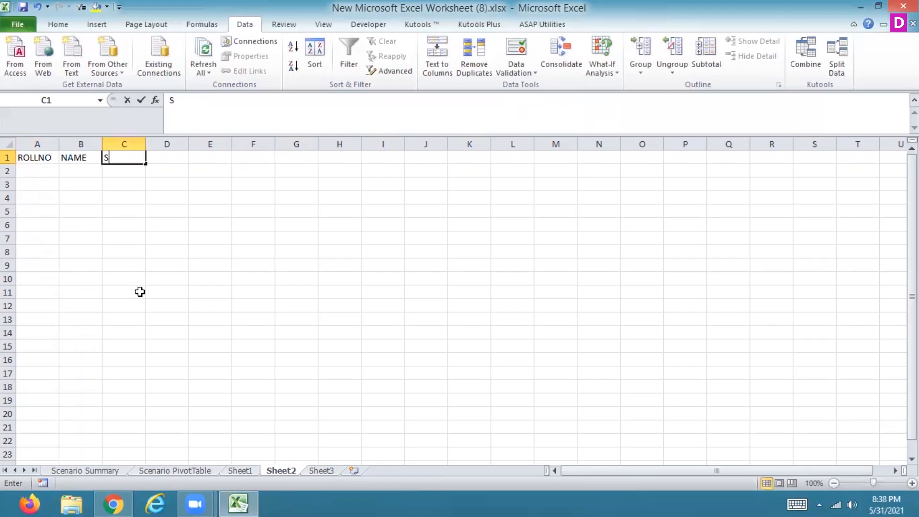
key("Tab")
type("SUB2")
key("Tab")
type("SUB3")
key("Return")
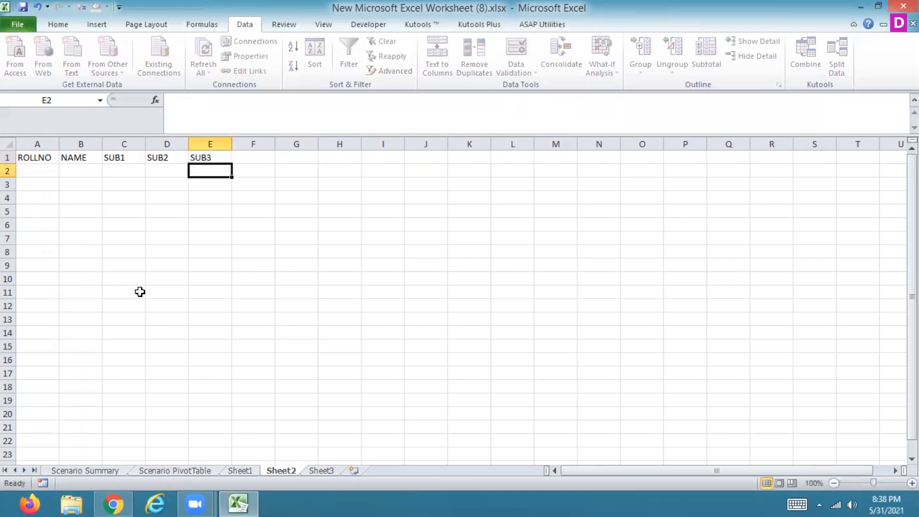
- Fill the ROLLNO column with the series 1 to 10 in A2:A11 and select the first NAME cell
key("Left")
key("Left")
key("Left")
key("Left")
type("1")
key("Return")
type("2")
key("Return")
left_click_drag(45, 171, 46, 295)
left_click(77, 172)
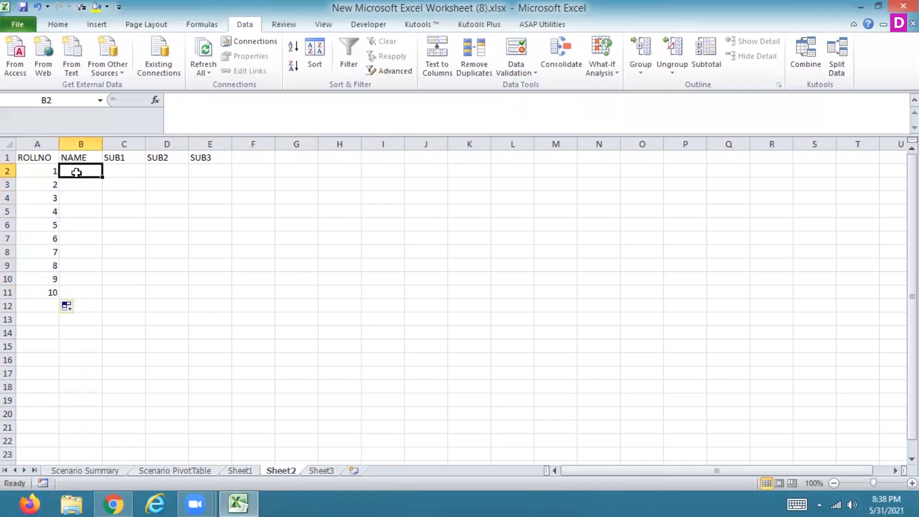
- Enter the first student's name in B2, autofill the NAME column down to B11 and select the first SUB1 cell
type("NIDHI")
key("Return")
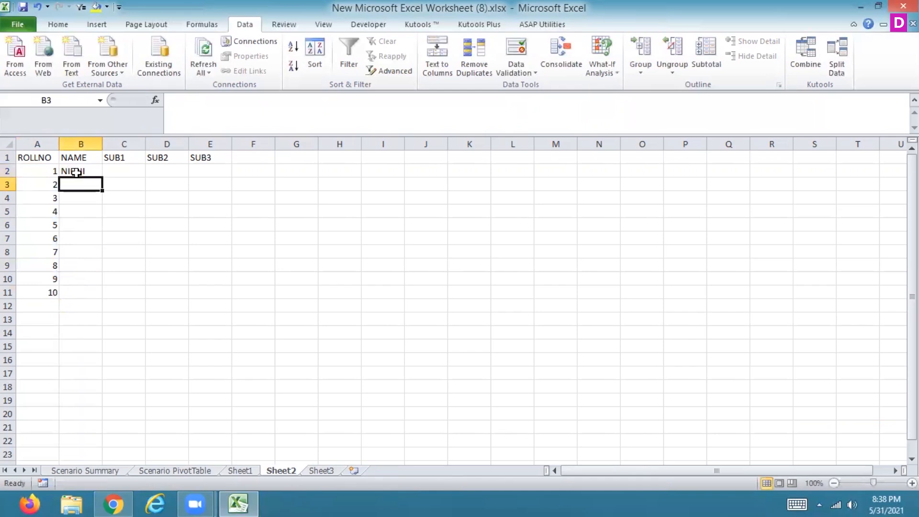
left_click(77, 172)
left_click_drag(102, 177, 84, 300)
left_click(134, 170)
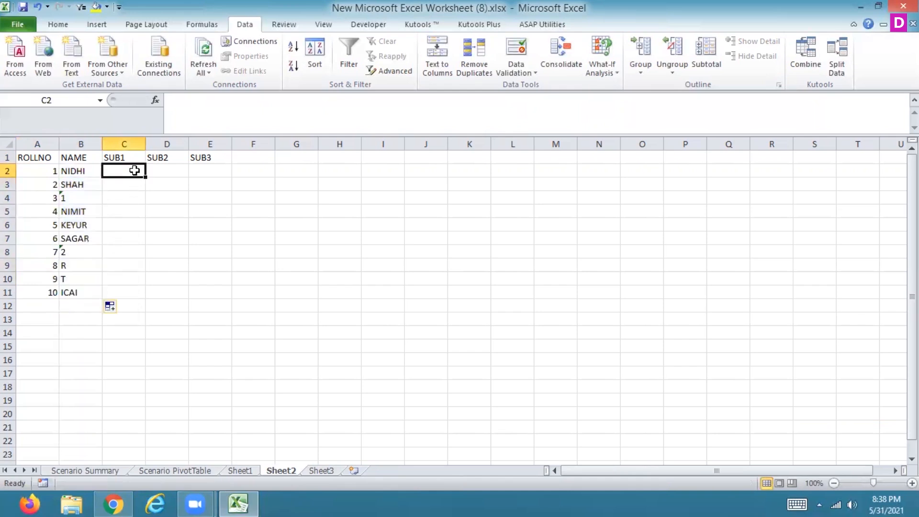
type("12")
key("Return")
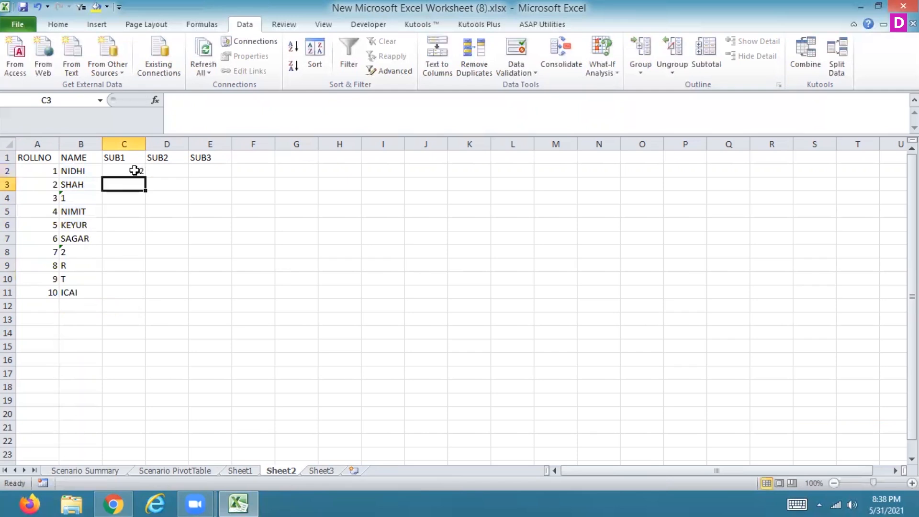
left_click(134, 170)
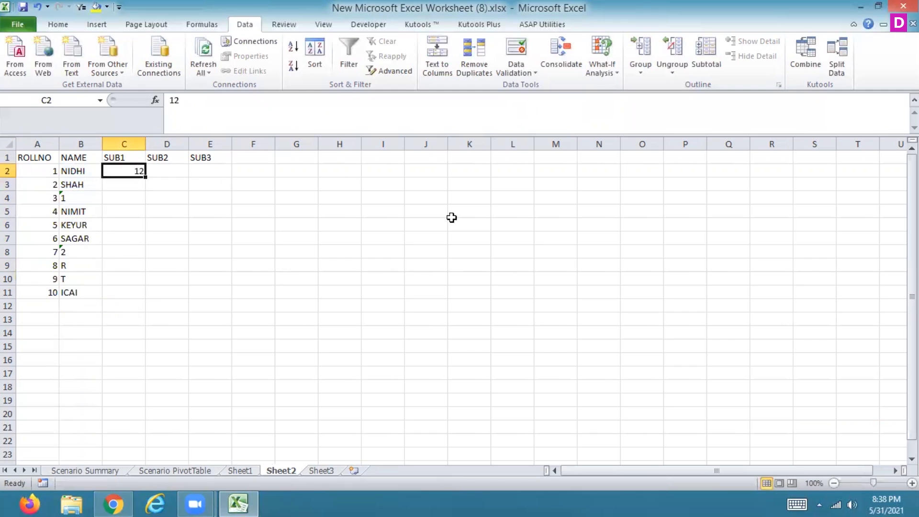
type("=")
type("A")
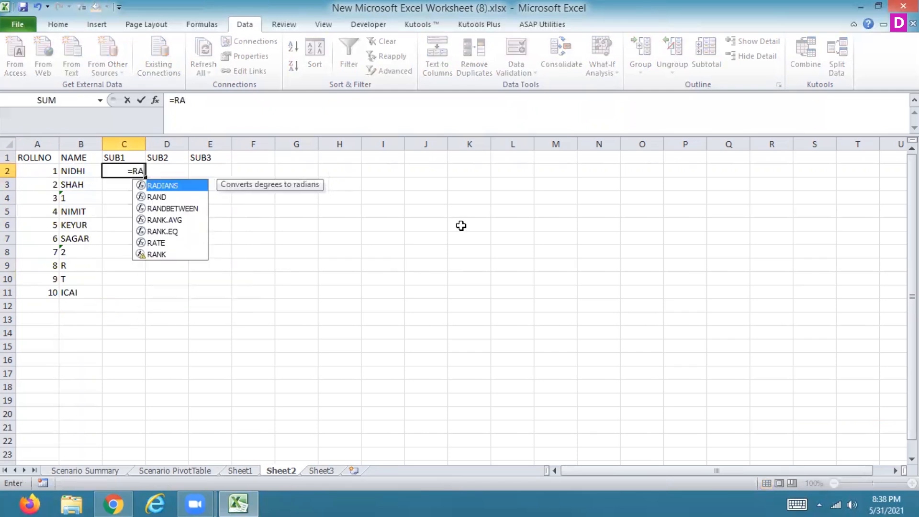
key("BackSpace")
key("BackSpace")
key("BackSpace")
- Enter 50 in C2 and the formula =C2+10 in C3, and fill that formula across C3:E11
type("50")
key("Return")
type("=")
left_click(135, 171)
type("+10")
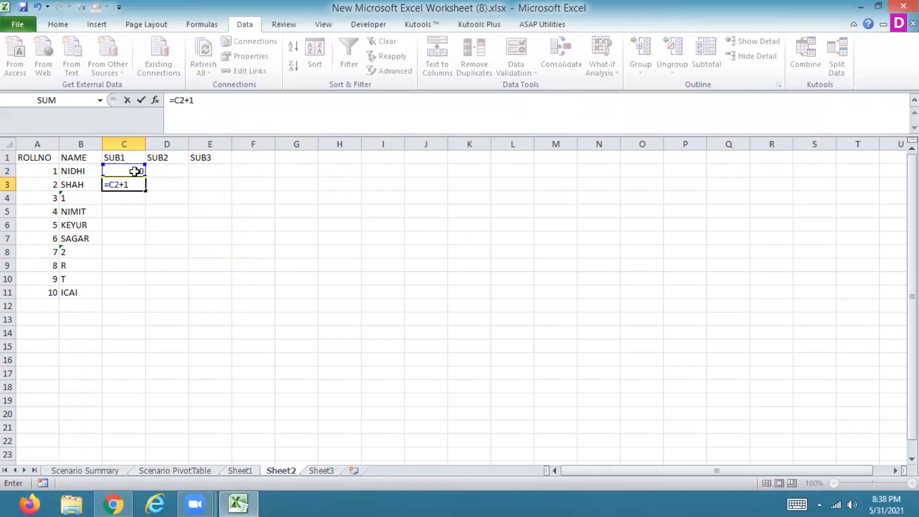
key("Return")
left_click(135, 183)
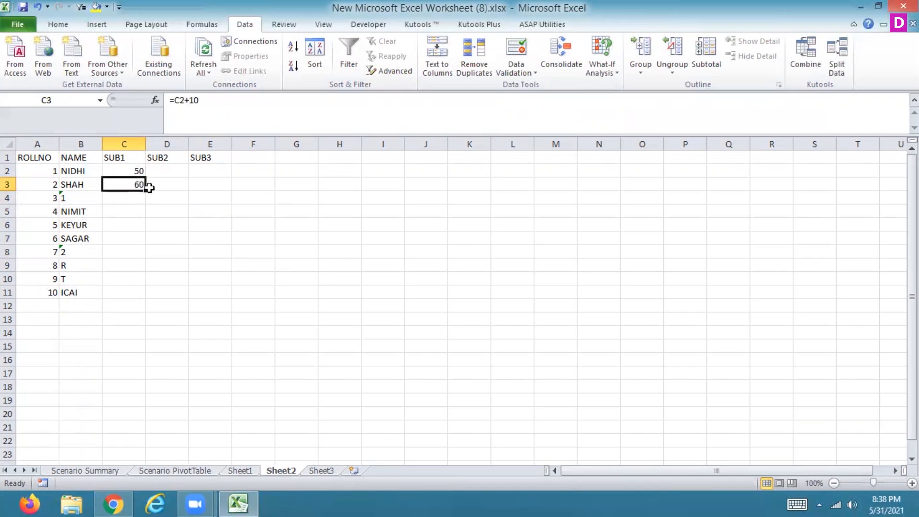
left_click_drag(146, 192, 230, 294)
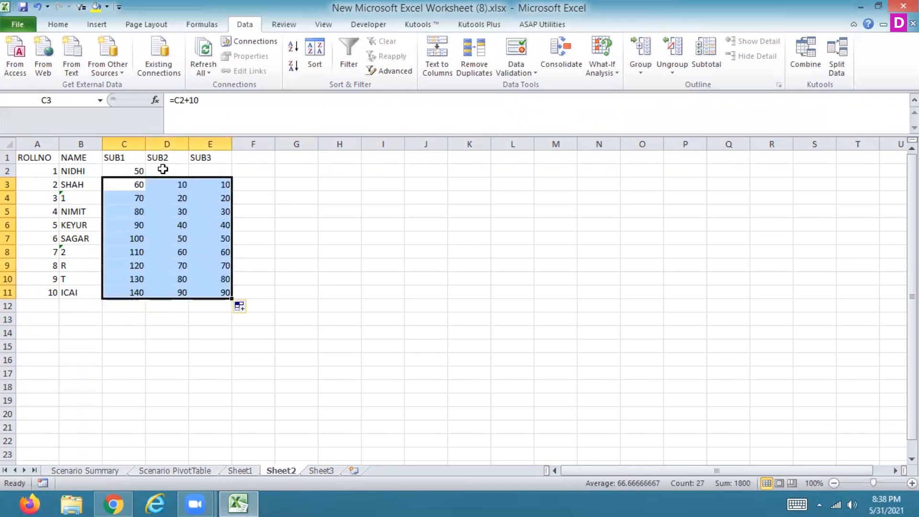
- Enter 90 as the first SUB2 mark in D2
left_click(152, 172)
type("90")
key("Return")
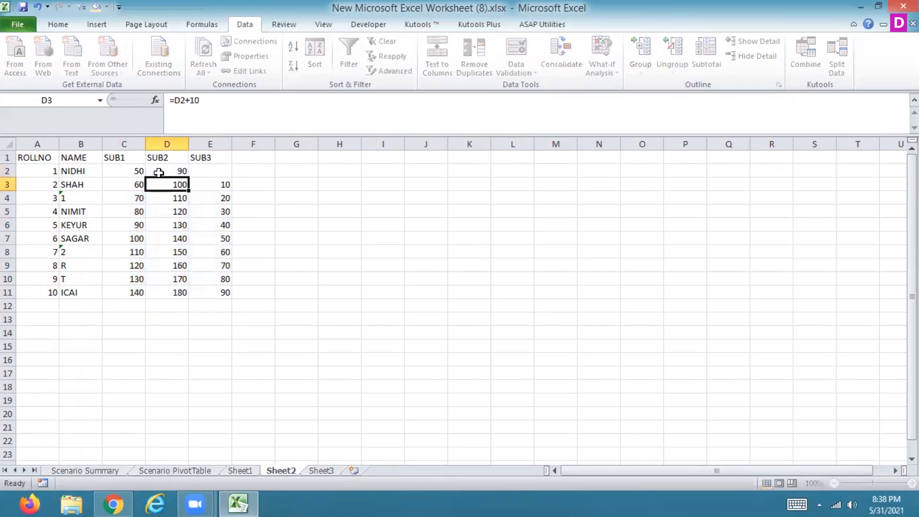
- Set the first SUB2 mark in D2 to 20 and the first SUB3 mark in E2 to 40
left_click(158, 173)
type("20")
key("Return")
key("Up")
key("Right")
type("40")
key("Return")
- Add the heading TOTAL in F1, beside SUB3
key("Up")
key("Up")
key("Right")
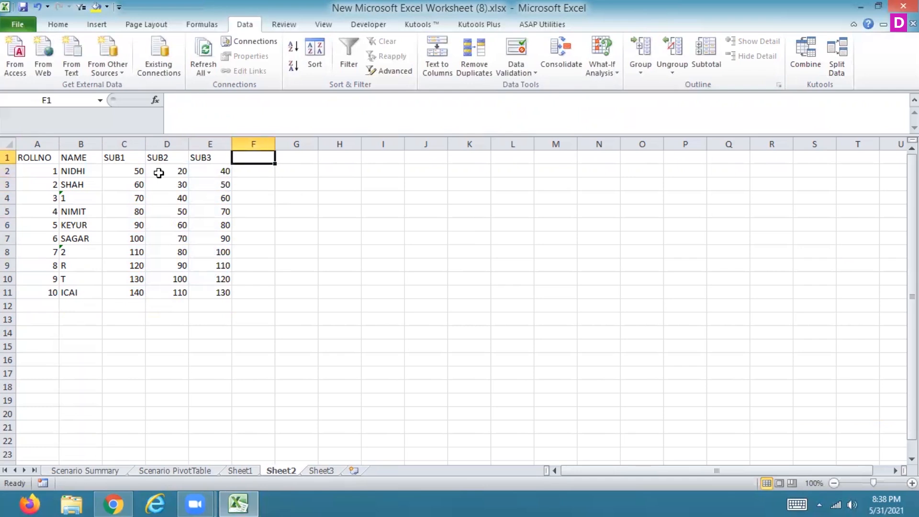
type("TOTAL")
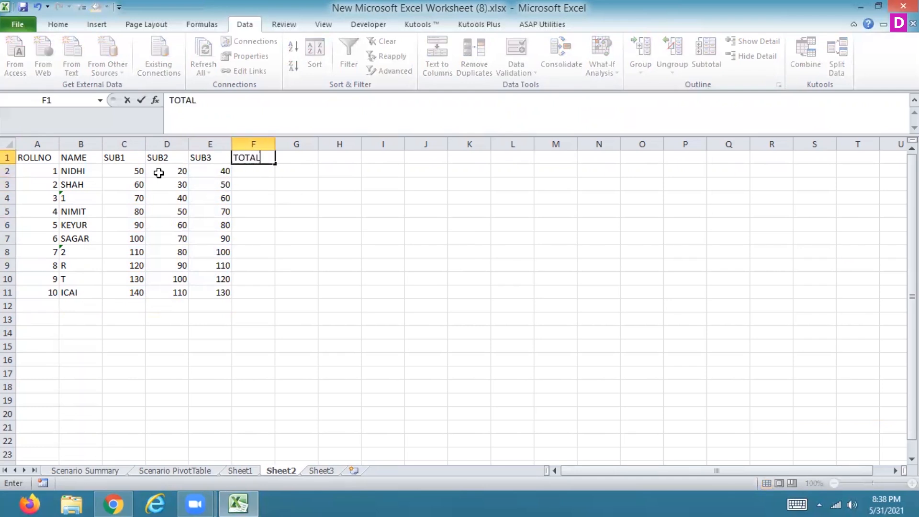
key("Return")
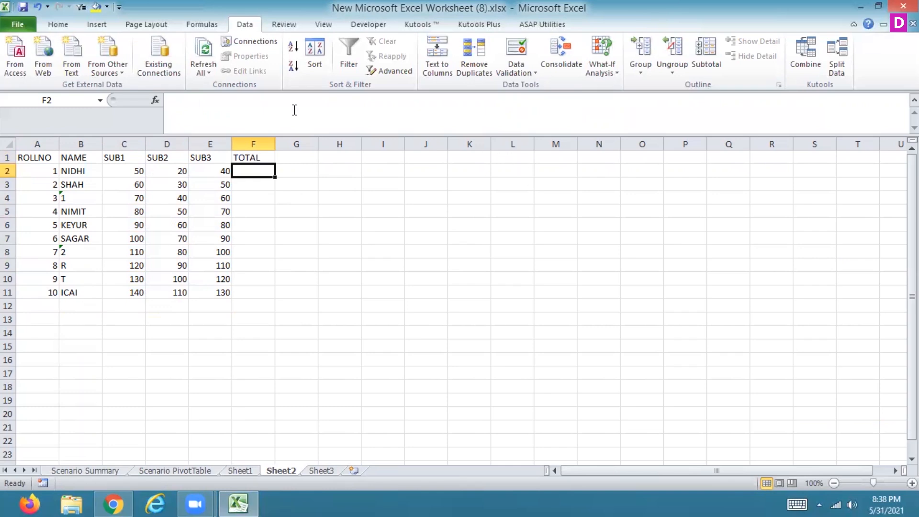
- AutoSum the three subject marks C2:E2 in F2 and fill the formula down to F11
left_click(54, 25)
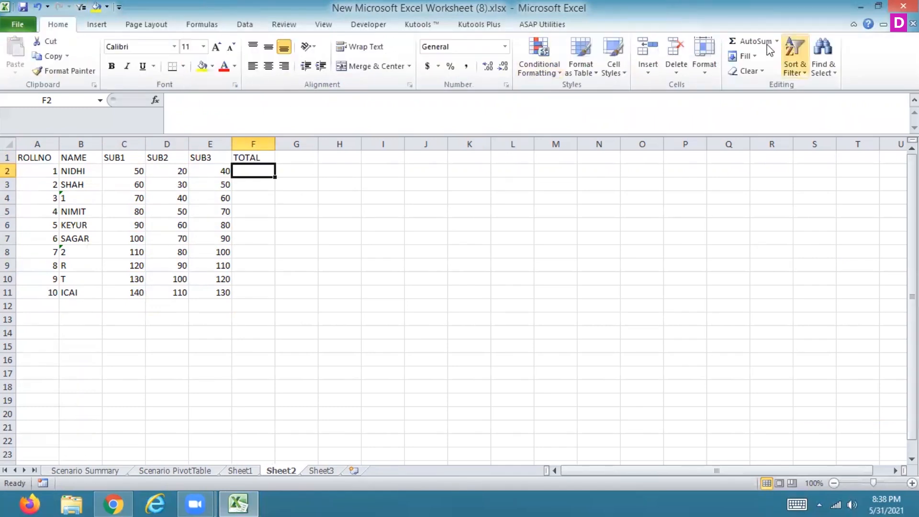
left_click(753, 42)
key("Return")
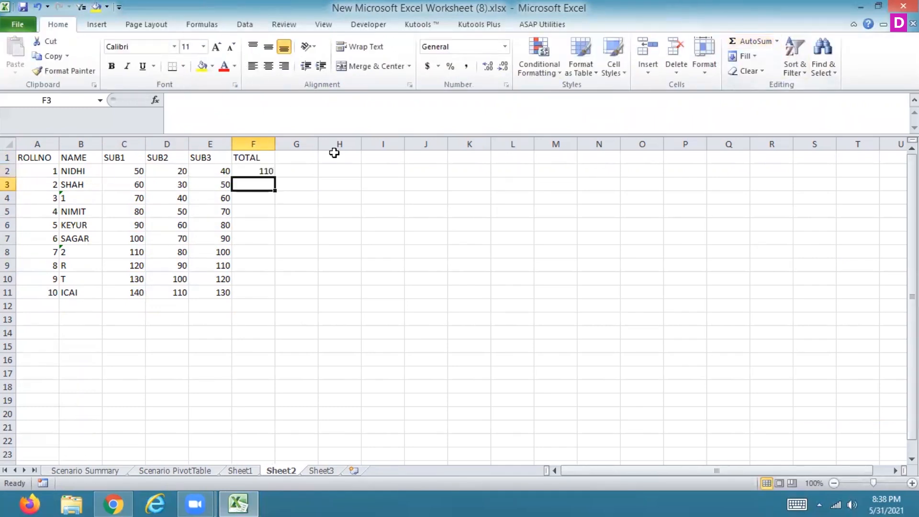
left_click(263, 171)
left_click_drag(276, 178, 276, 300)
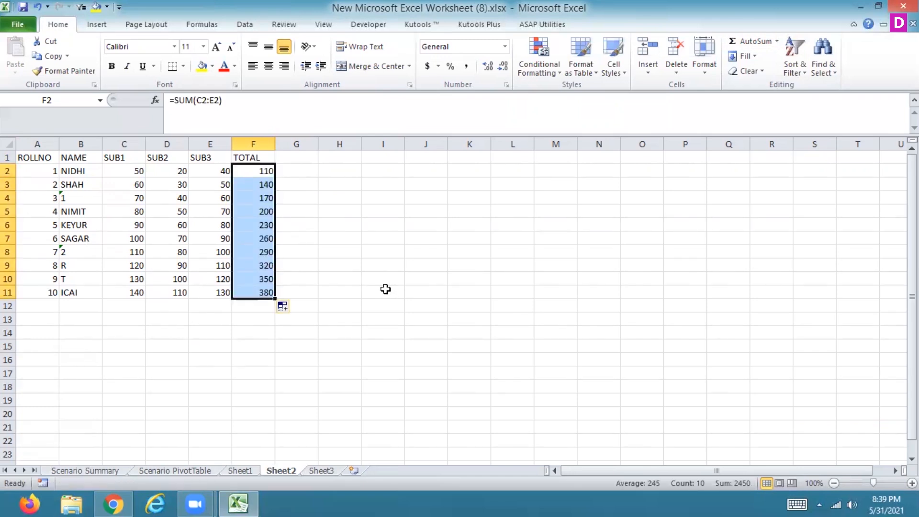
- Try Goal Seek on the total in F6 with a target of 300 by changing the SUB1 mark in C6
left_click(256, 226)
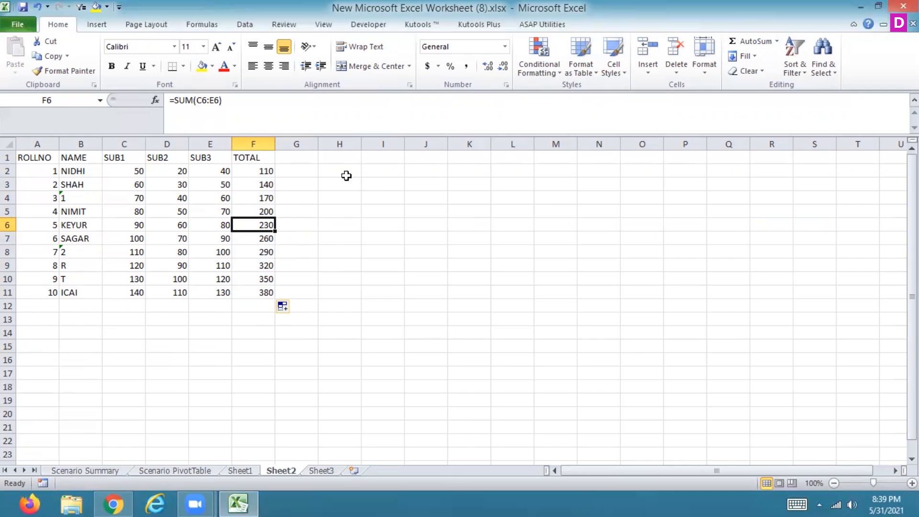
left_click(245, 24)
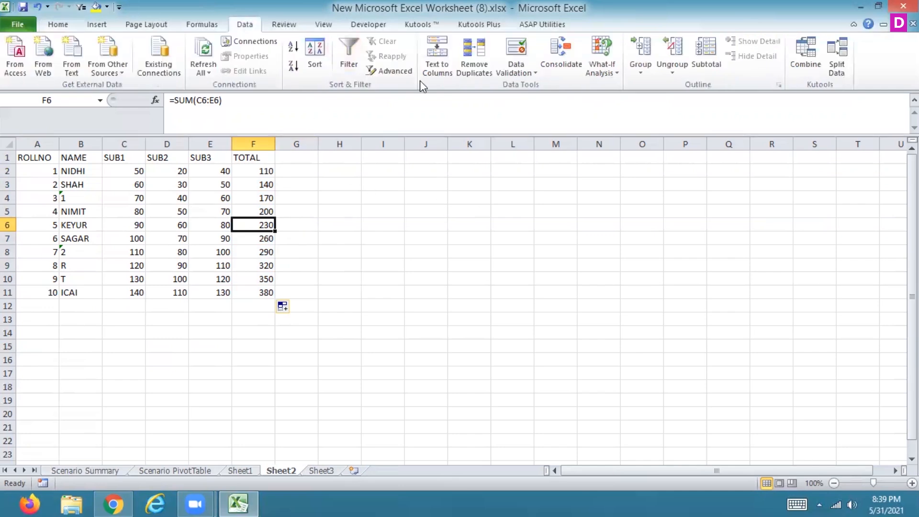
left_click(598, 77)
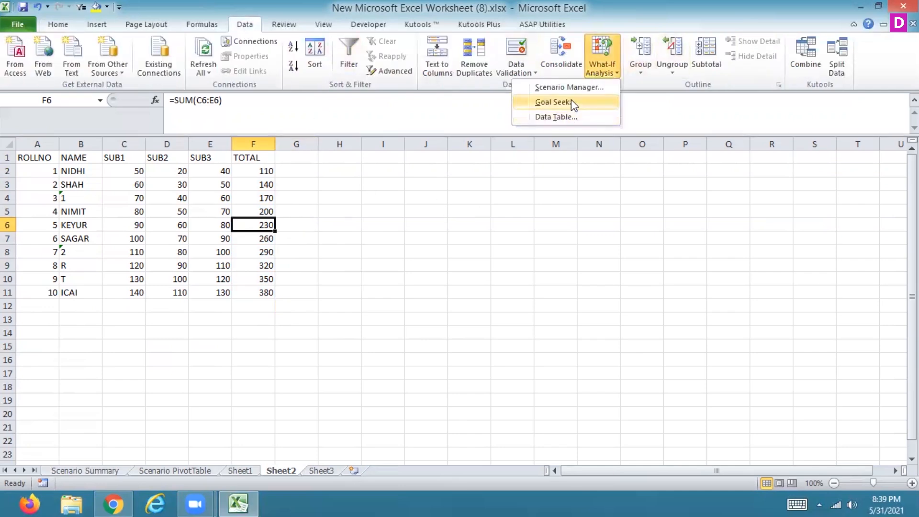
left_click(570, 101)
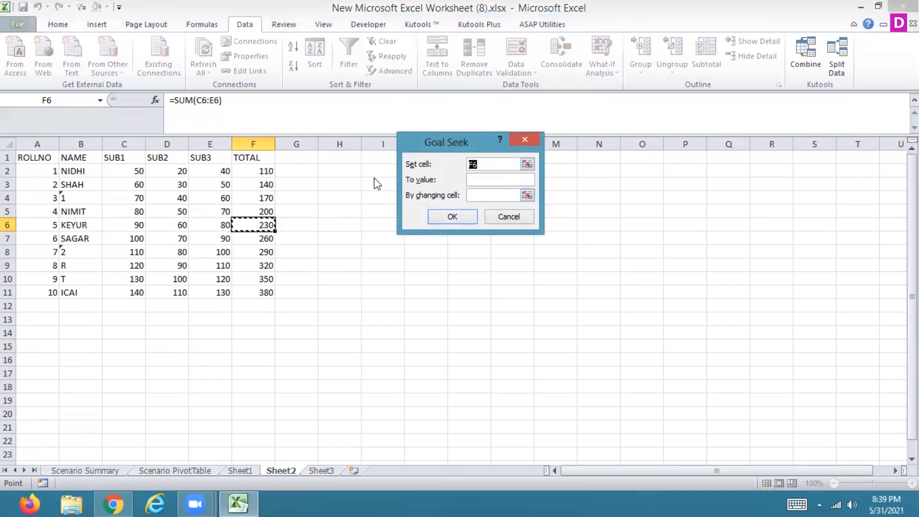
key("Escape")
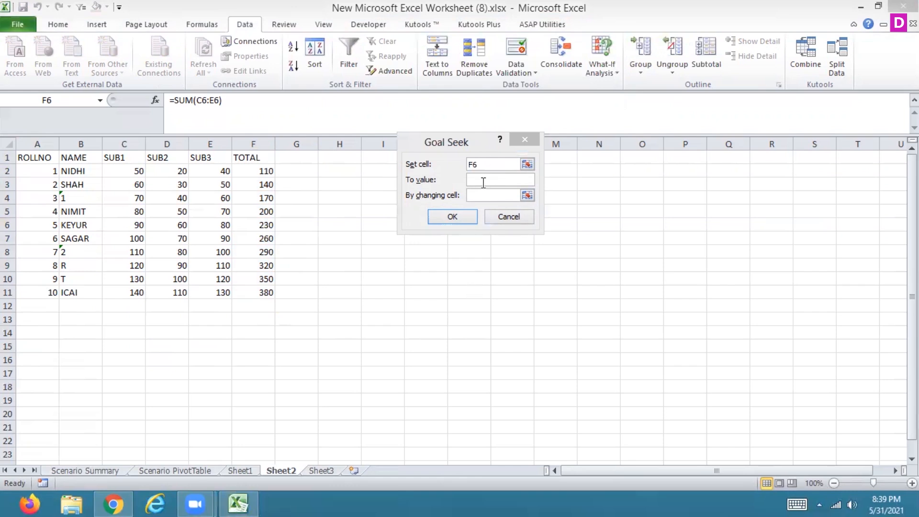
left_click(491, 180)
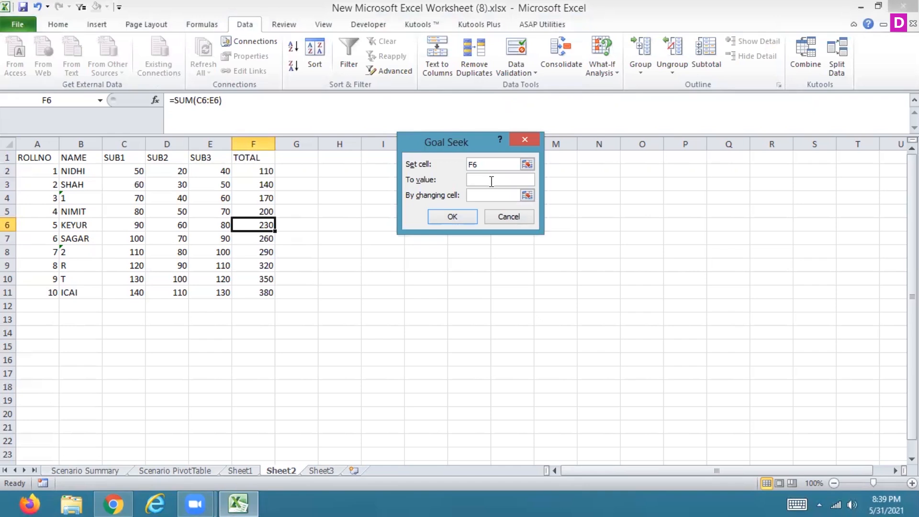
type("300")
left_click(526, 196)
left_click(135, 223)
left_click(531, 161)
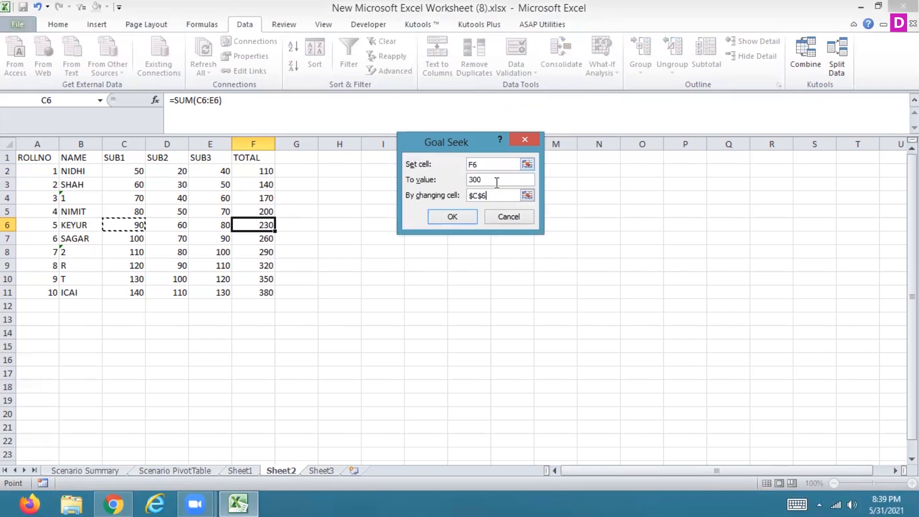
left_click(460, 218)
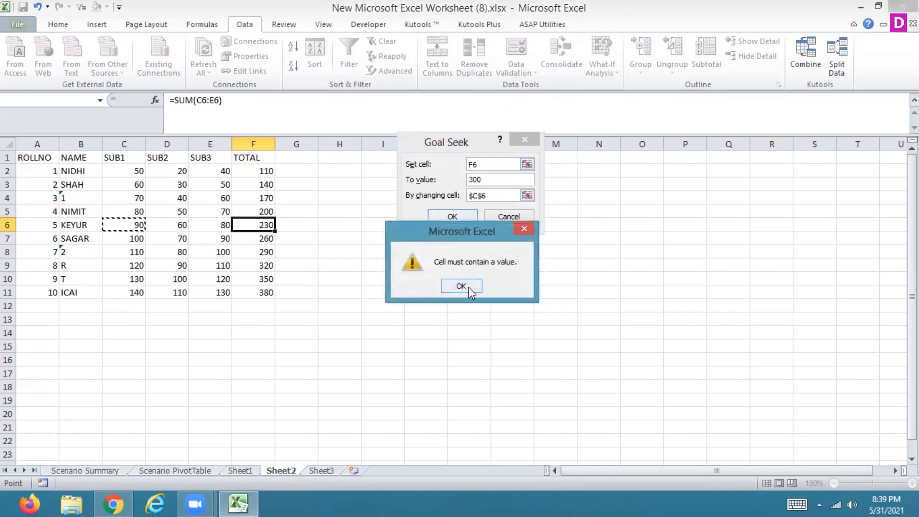
left_click(469, 286)
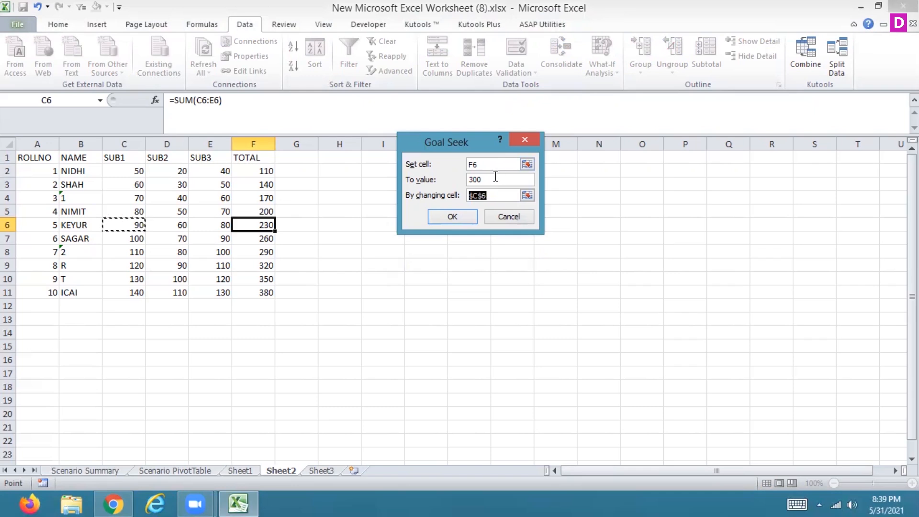
left_click(505, 216)
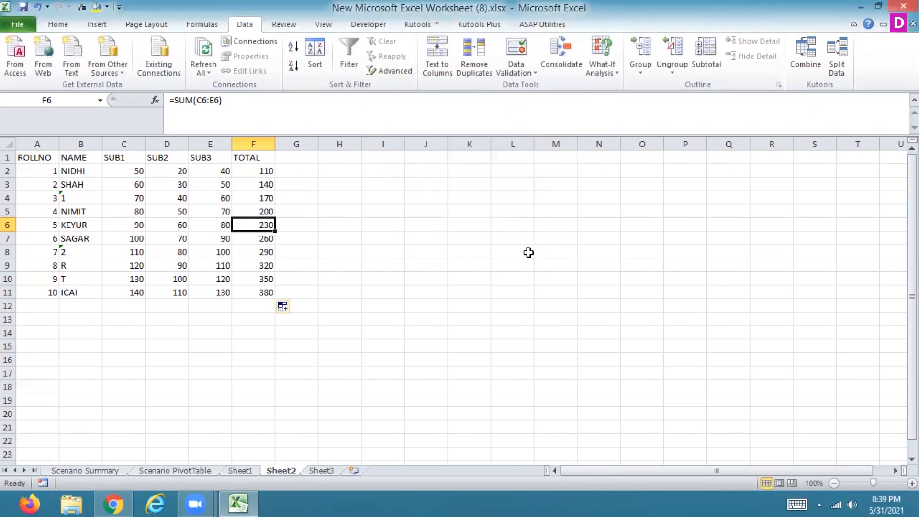
- Try Goal Seek on F6 again with a target of 300, this time by changing the SUB3 mark in E6
left_click(605, 68)
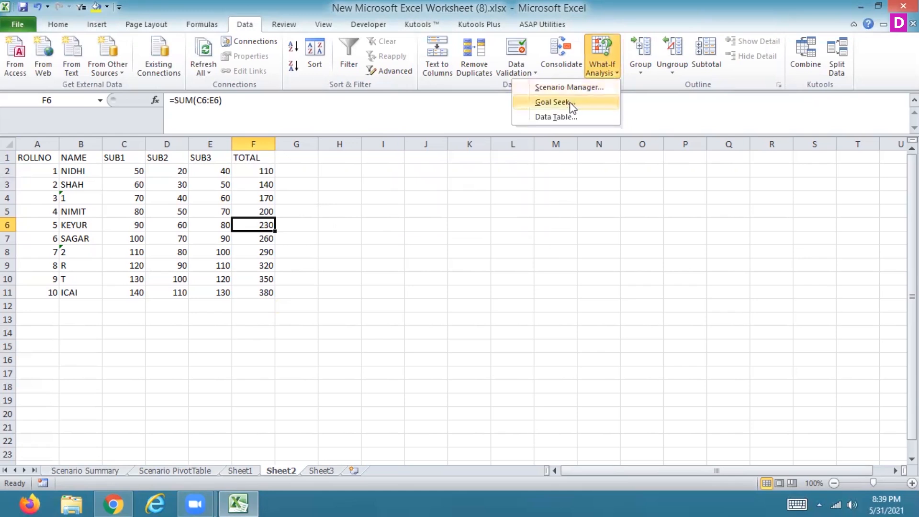
left_click(570, 102)
left_click(489, 178)
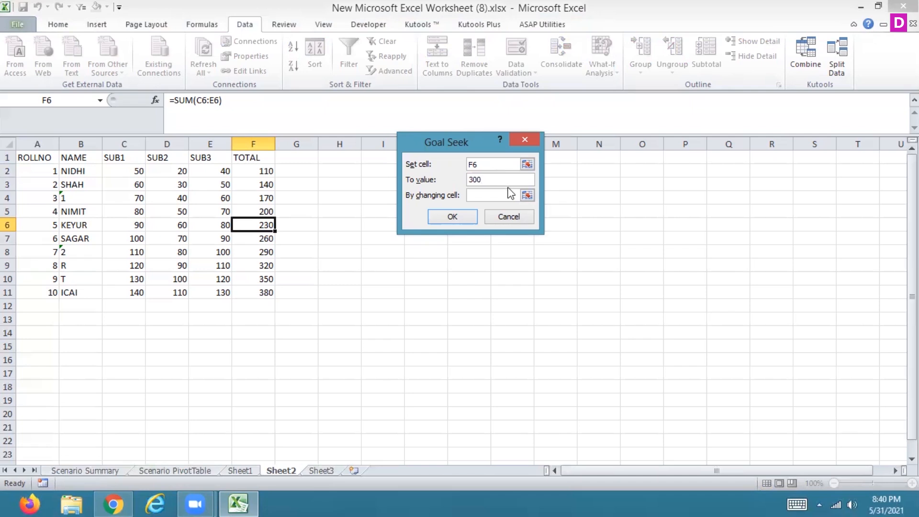
left_click(527, 195)
left_click(216, 224)
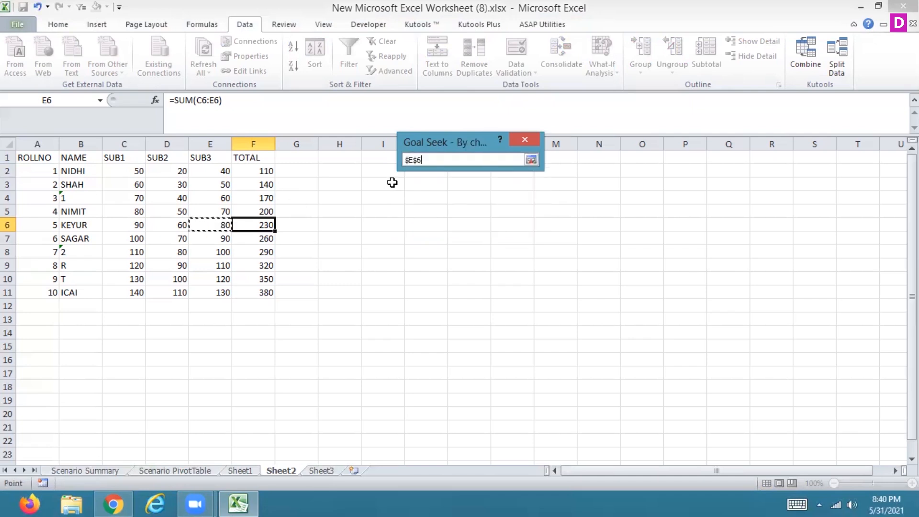
left_click(531, 159)
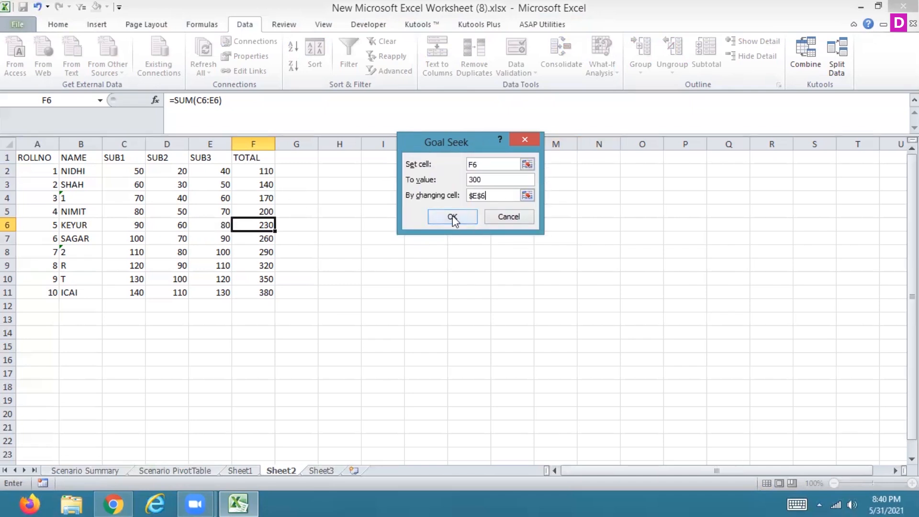
left_click(453, 216)
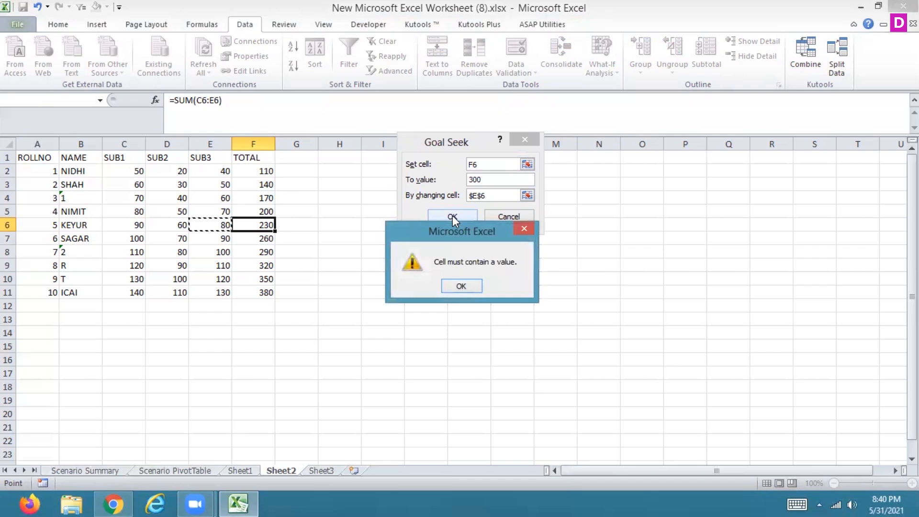
left_click(452, 283)
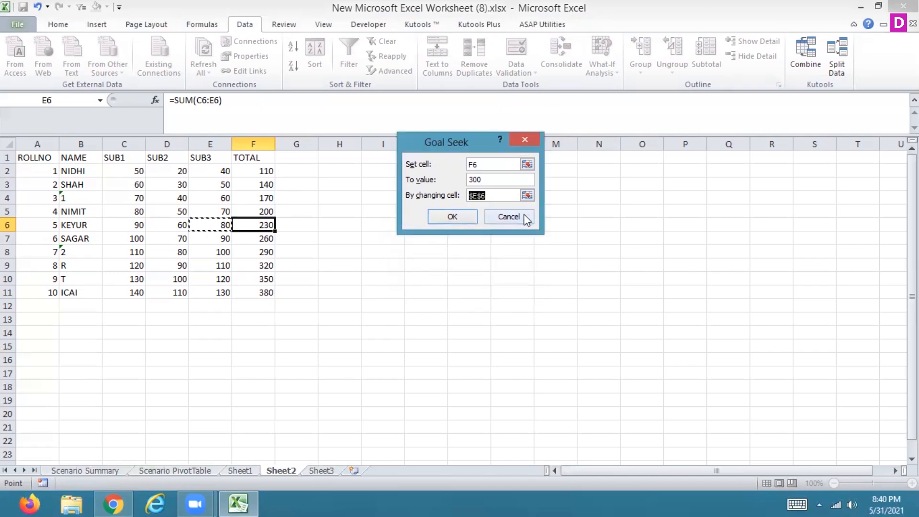
left_click(525, 215)
- Apply the Number format to the marks and totals in C2:F11 and select the total in F8
left_click(61, 22)
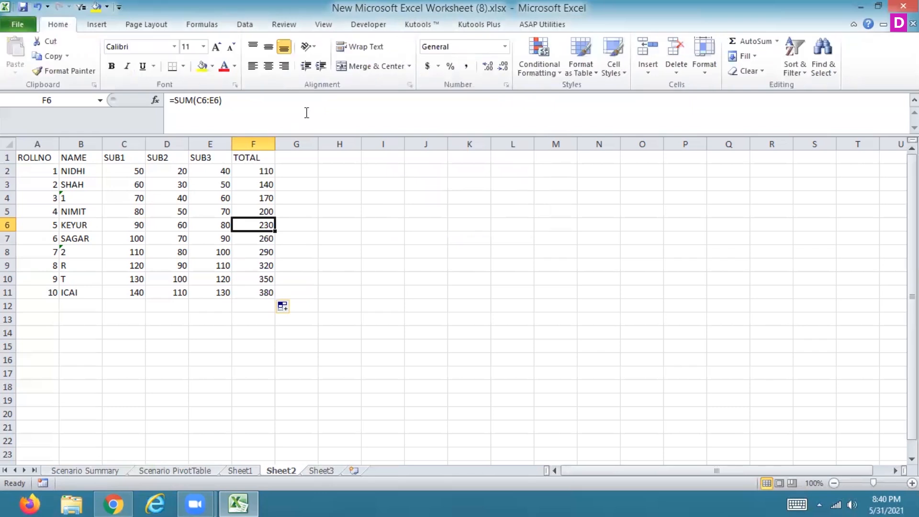
left_click_drag(115, 168, 266, 292)
left_click(505, 46)
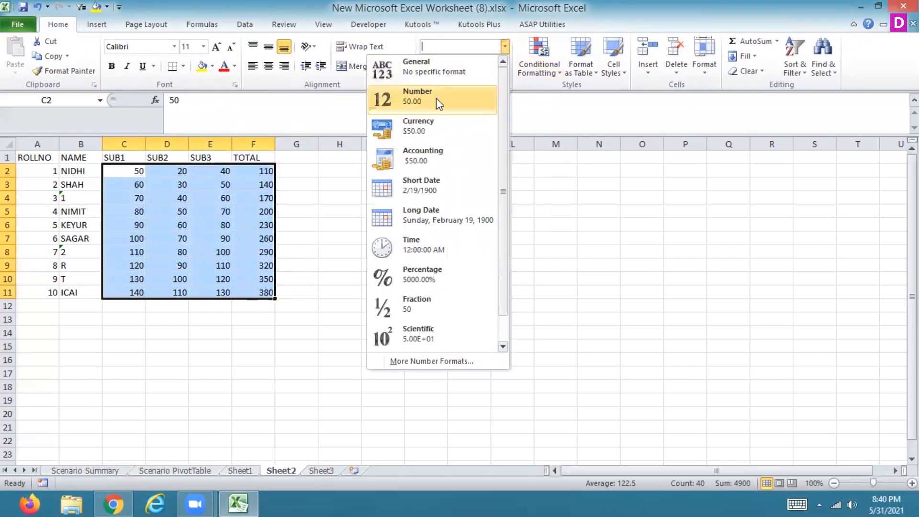
left_click(436, 98)
left_click(267, 248)
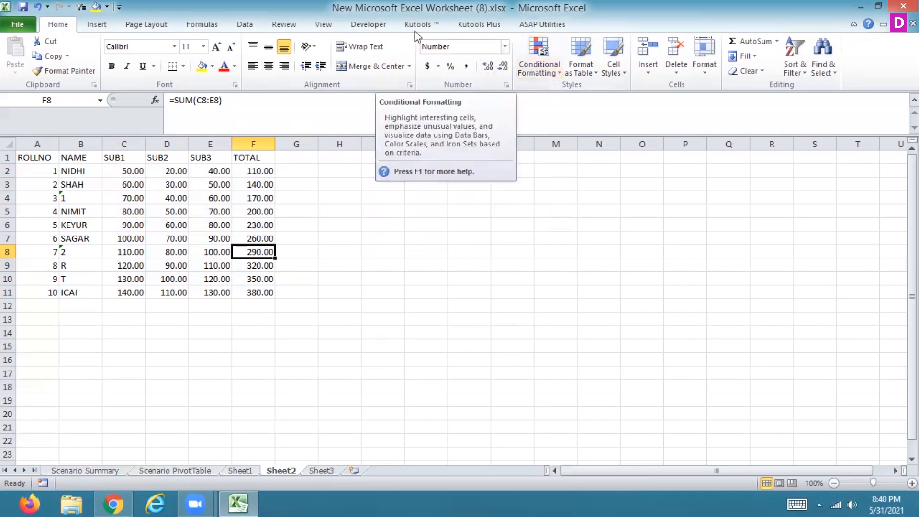
left_click(250, 23)
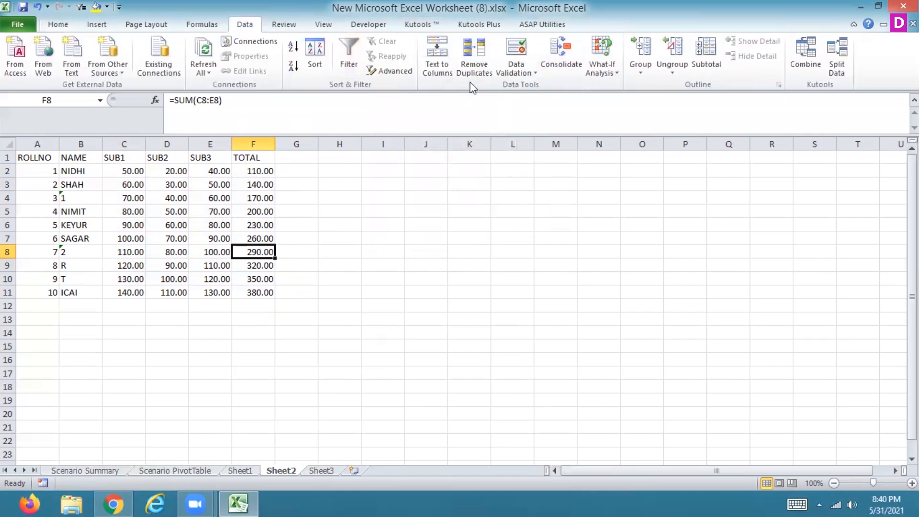
- Try Goal Seek on the total in F8 with a target of 300 by changing the SUB3 mark in E8
left_click(530, 65)
left_click(614, 70)
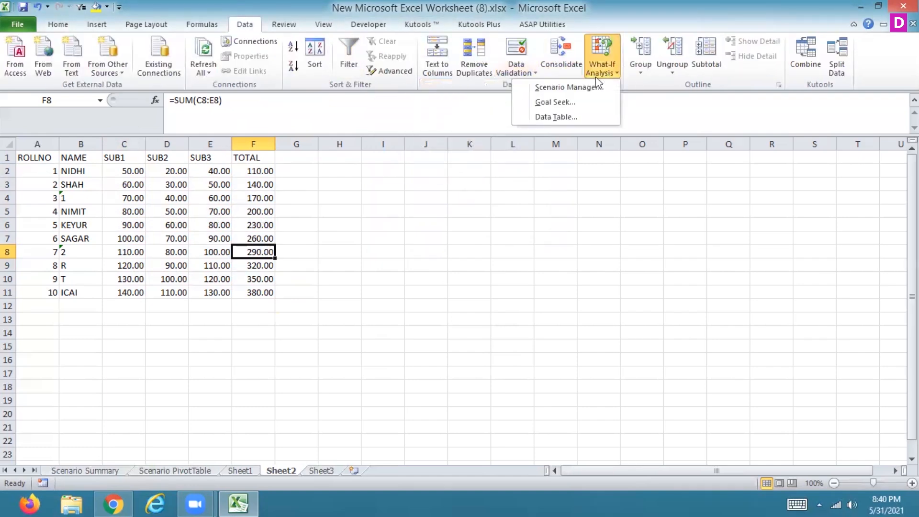
left_click(574, 104)
left_click(479, 182)
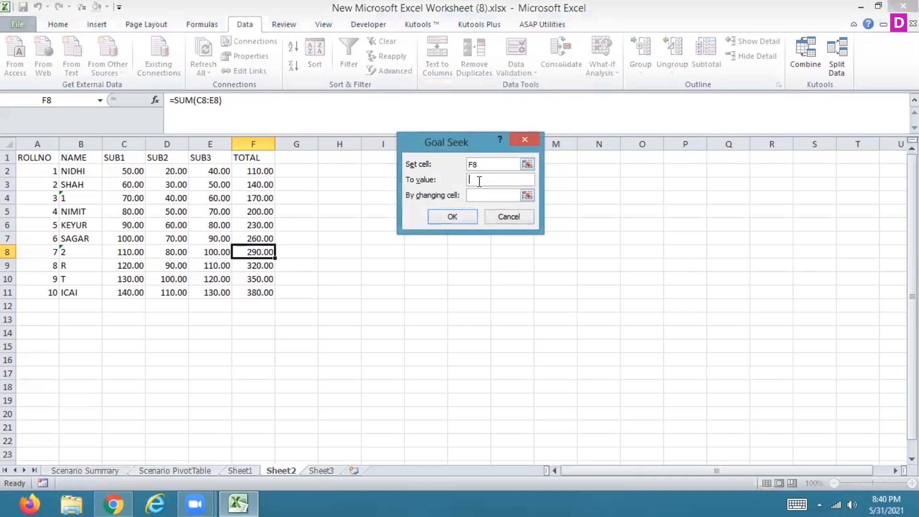
type("300")
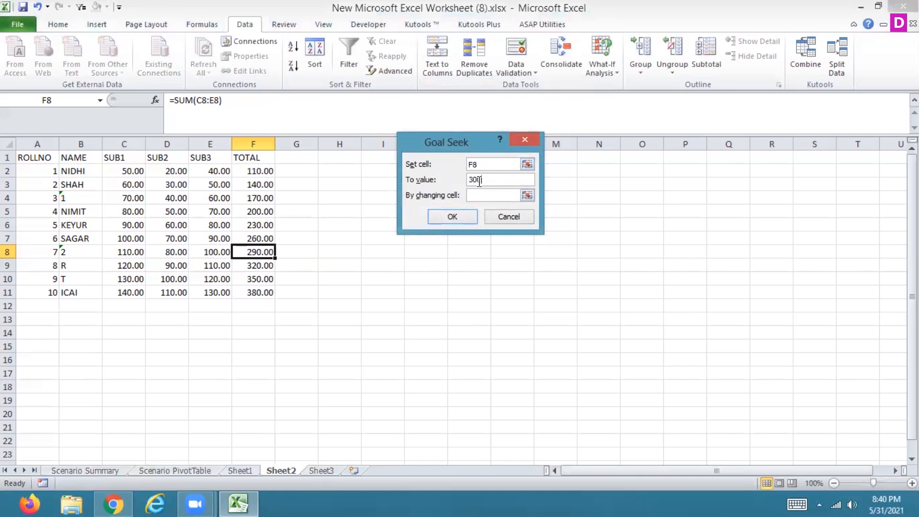
left_click(527, 195)
left_click(206, 252)
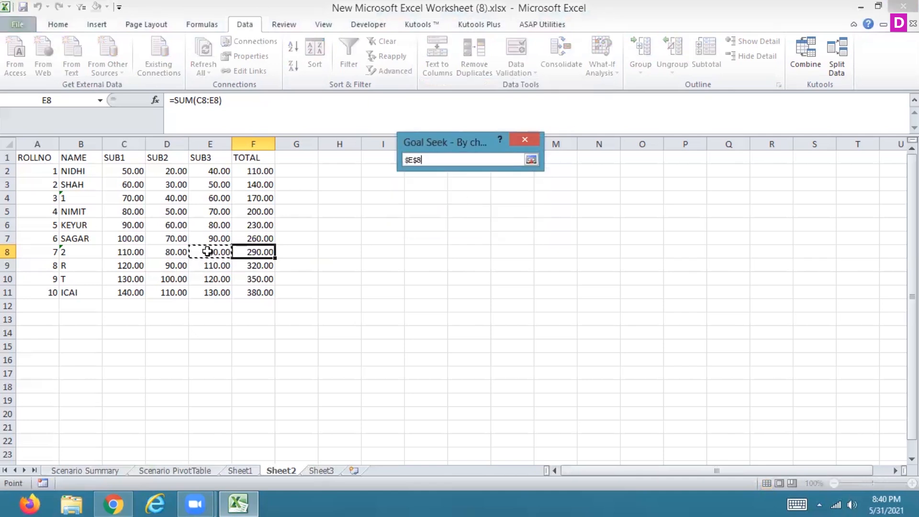
left_click(533, 160)
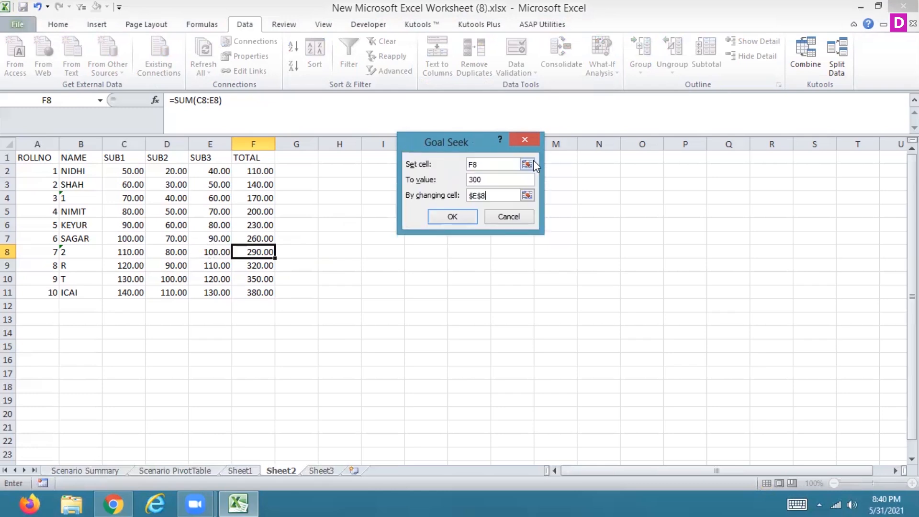
left_click(458, 217)
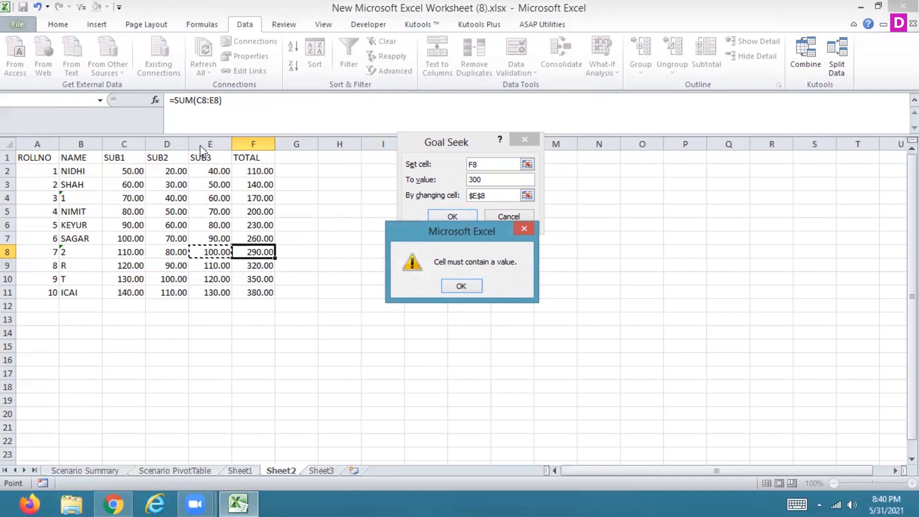
left_click(461, 286)
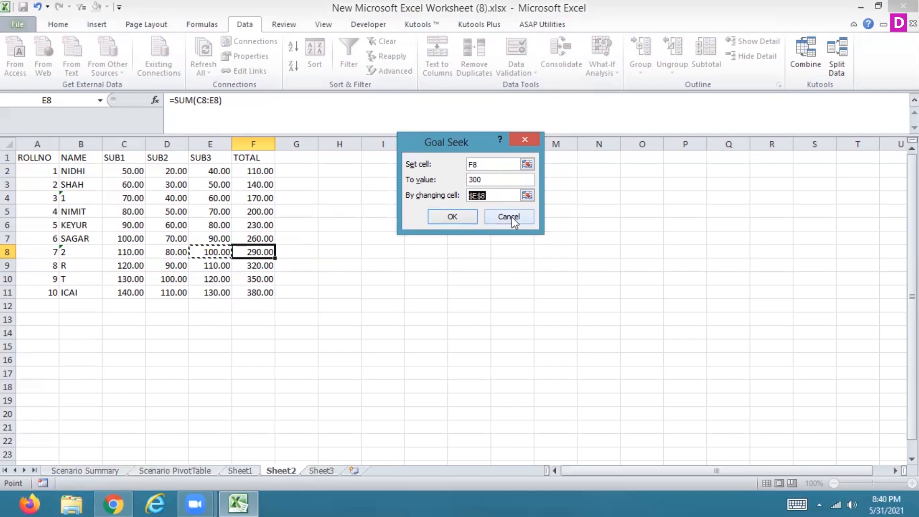
left_click(512, 217)
- Replace the total in F2 with the formula =C2+D2+E2 and fill it down to F11
left_click(246, 171)
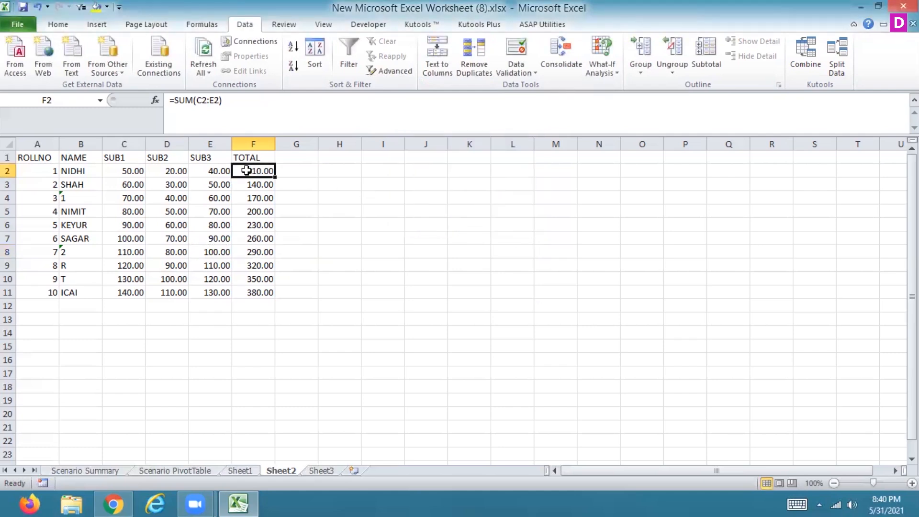
type("=")
left_click(134, 169)
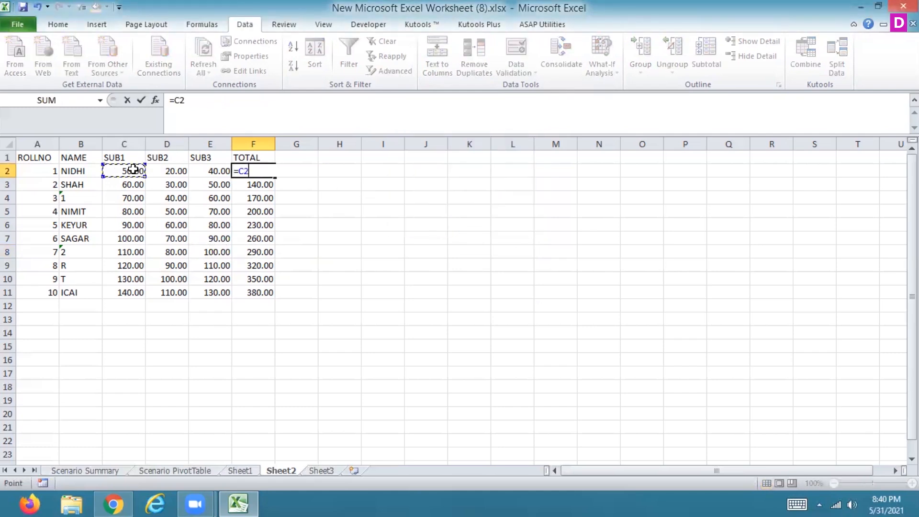
type("+")
left_click(168, 170)
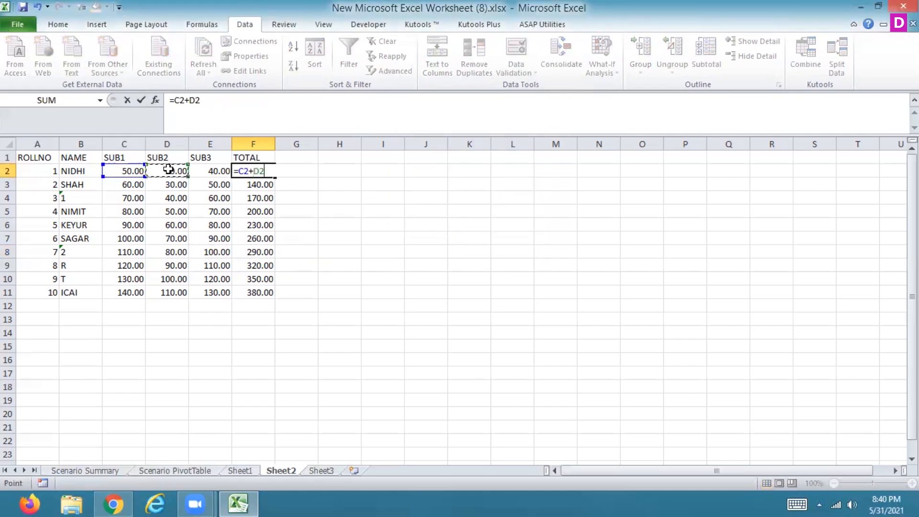
type("+")
left_click(206, 170)
key("Return")
left_click(267, 171)
left_click_drag(275, 176, 268, 294)
- Try Goal Seek on F8 again using its addition formula, with a target of 300 by changing cell E8
left_click(254, 254)
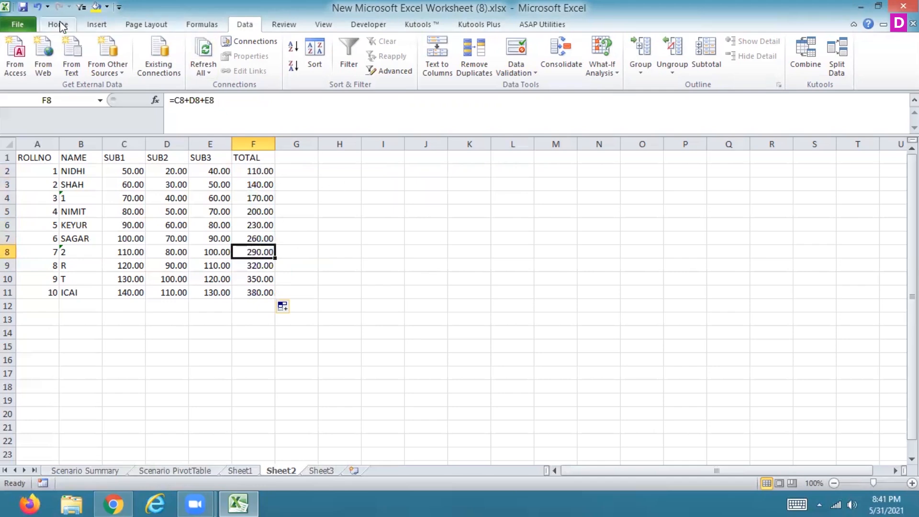
left_click(59, 25)
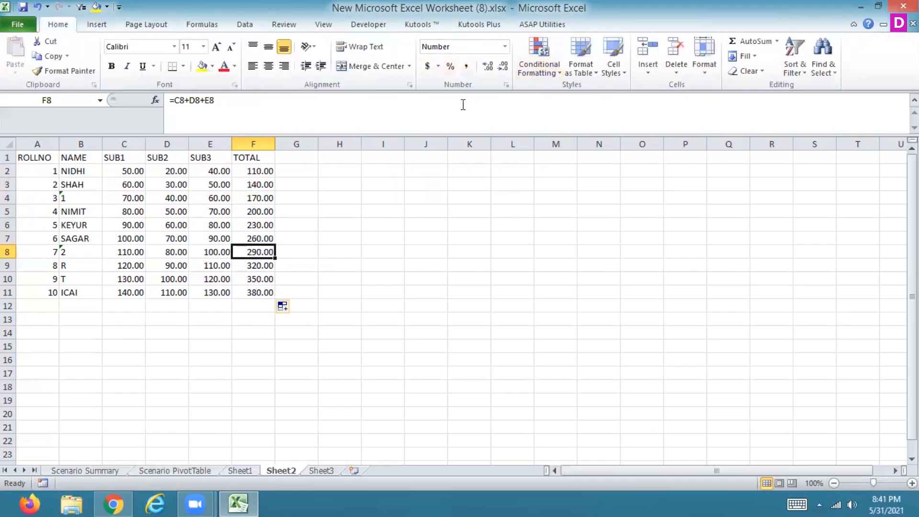
left_click(245, 25)
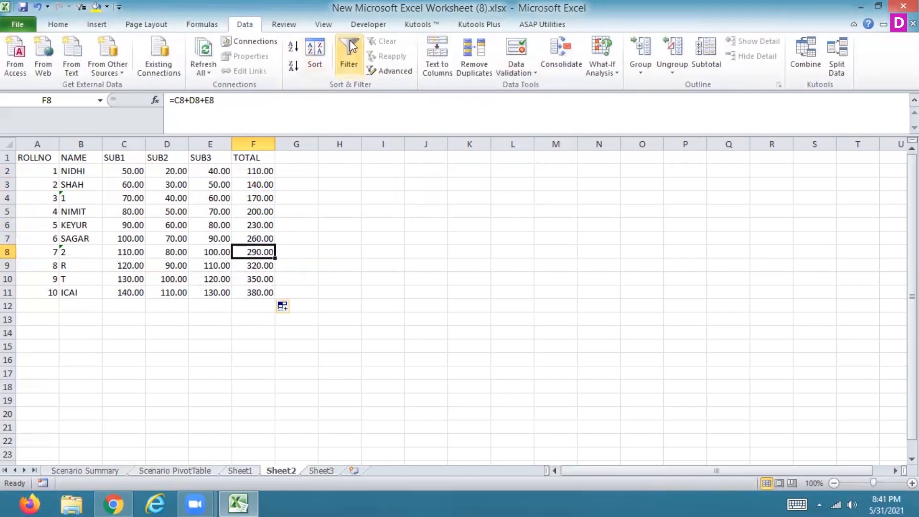
left_click(608, 73)
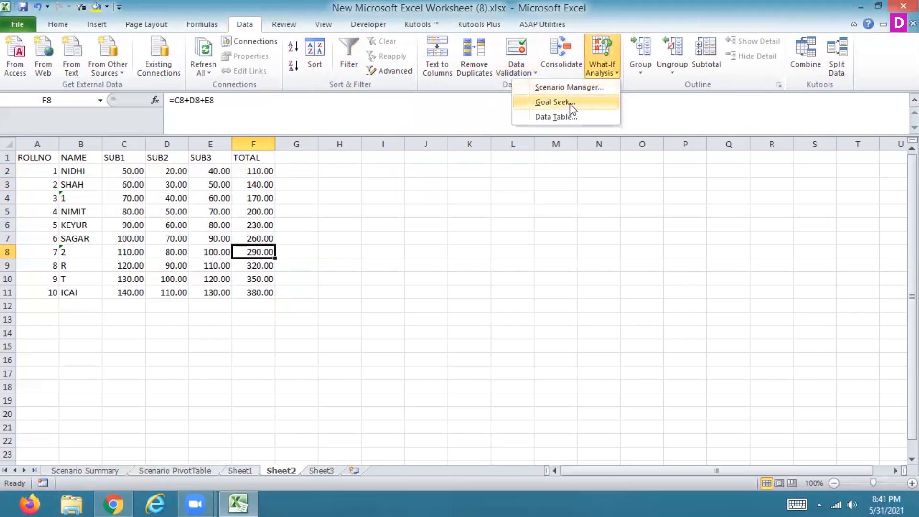
left_click(572, 103)
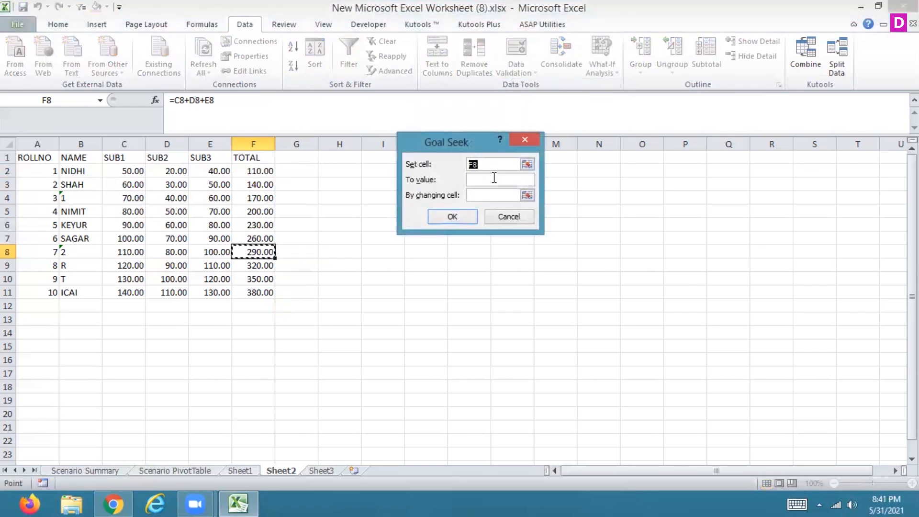
left_click(495, 181)
type("300")
left_click(527, 195)
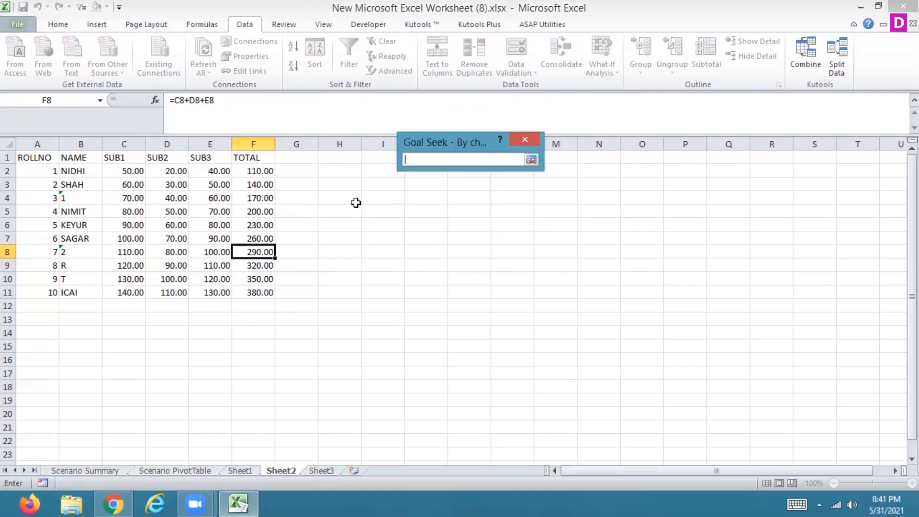
left_click(211, 252)
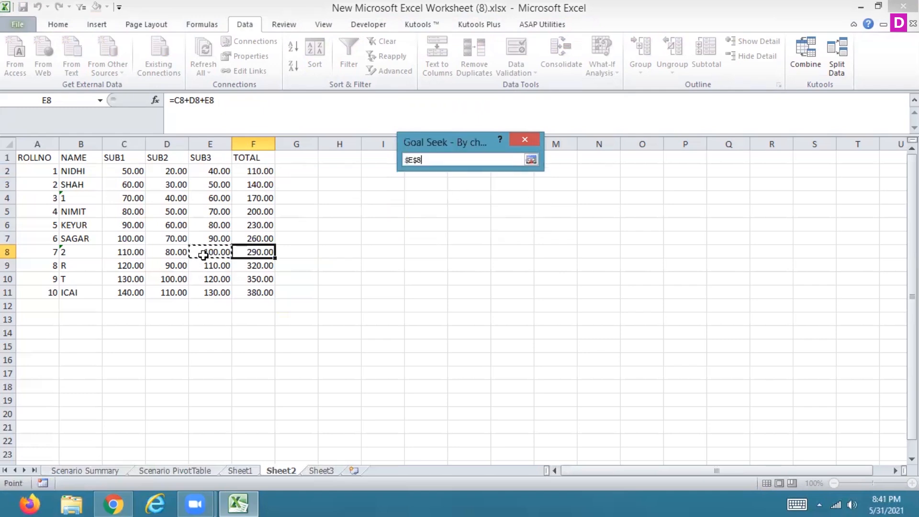
left_click(530, 159)
left_click(454, 217)
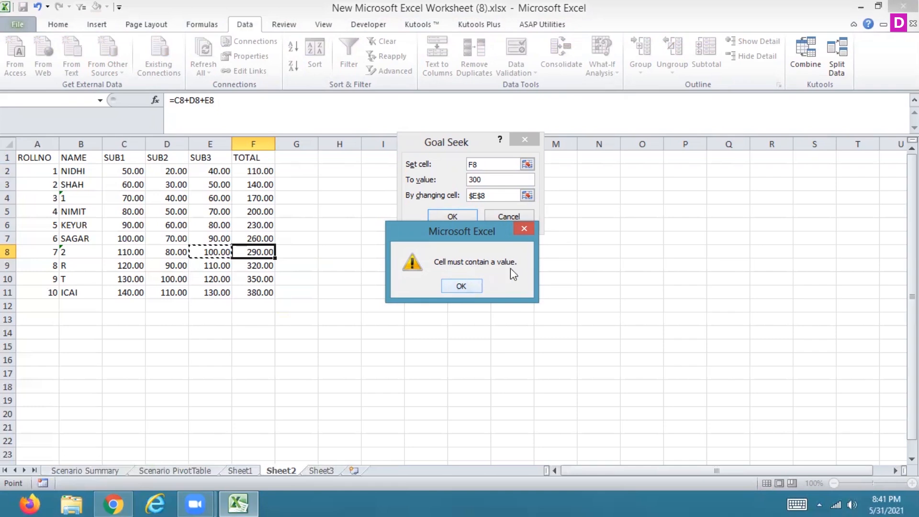
- Re-enter the changing cell as the relative reference E8, retry Goal Seek, and close the dialog
left_click(470, 284)
key("BackSpace")
type("E8")
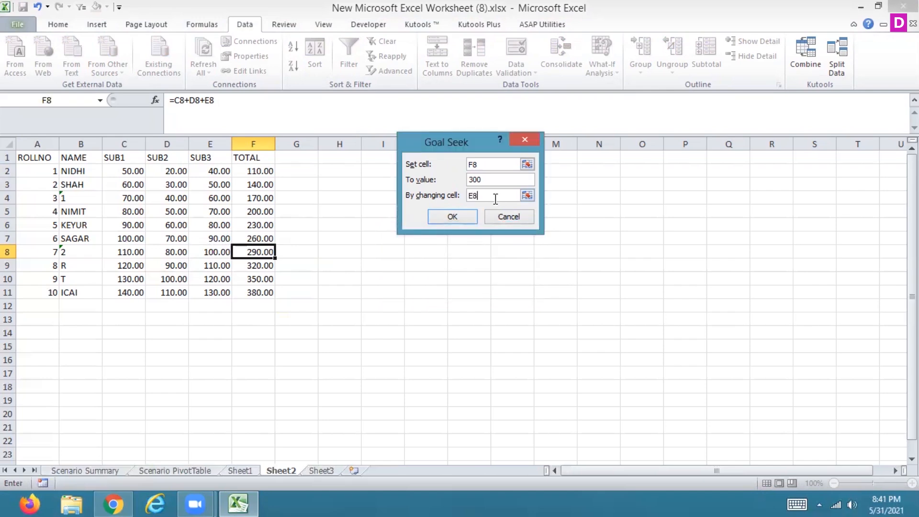
left_click(440, 218)
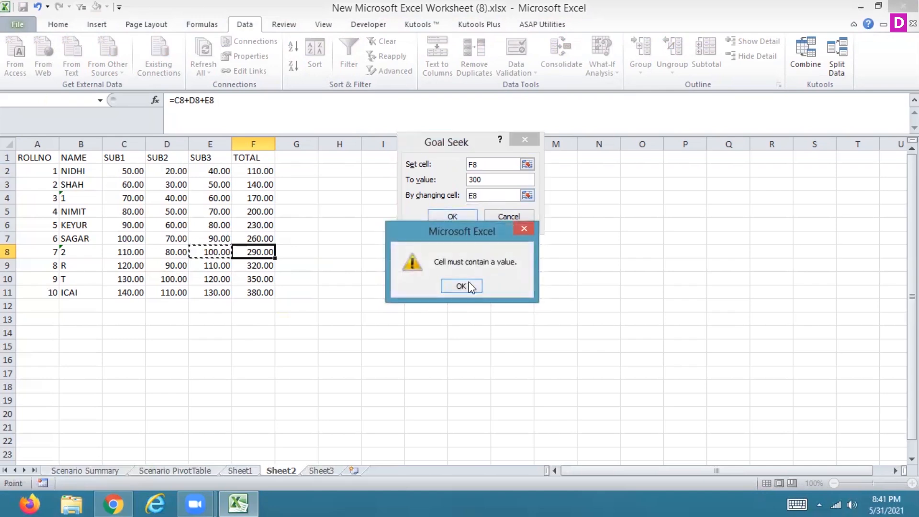
left_click(466, 284)
key("Escape")
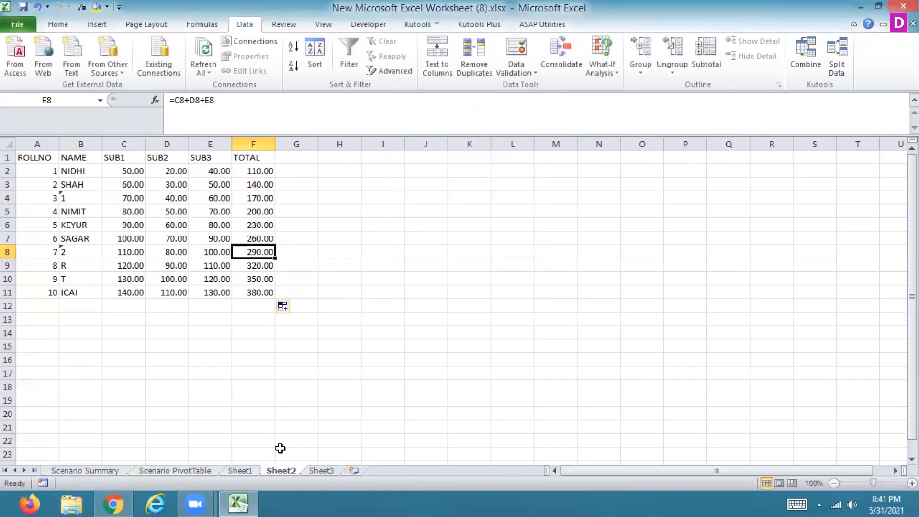
- Select the calculated amount in B3 on Sheet1
left_click(241, 471)
left_click(80, 184)
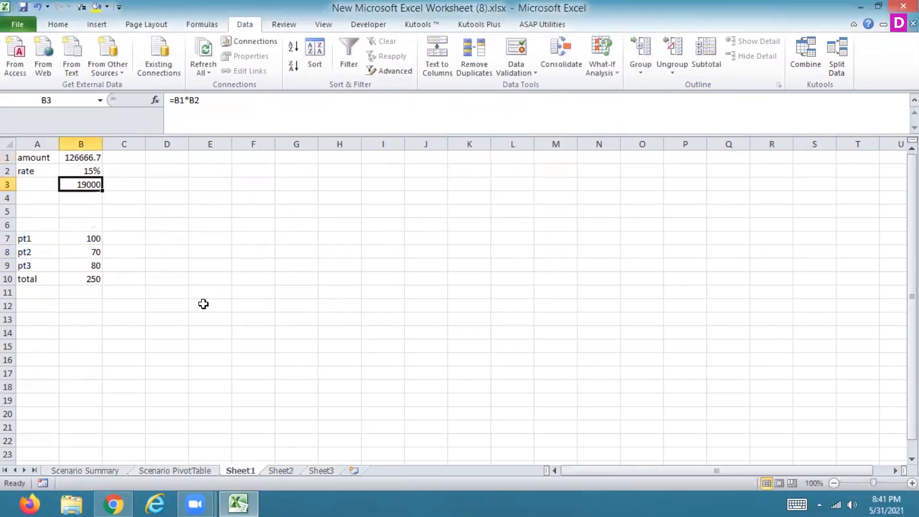
left_click(516, 65)
left_click(595, 74)
left_click(592, 88)
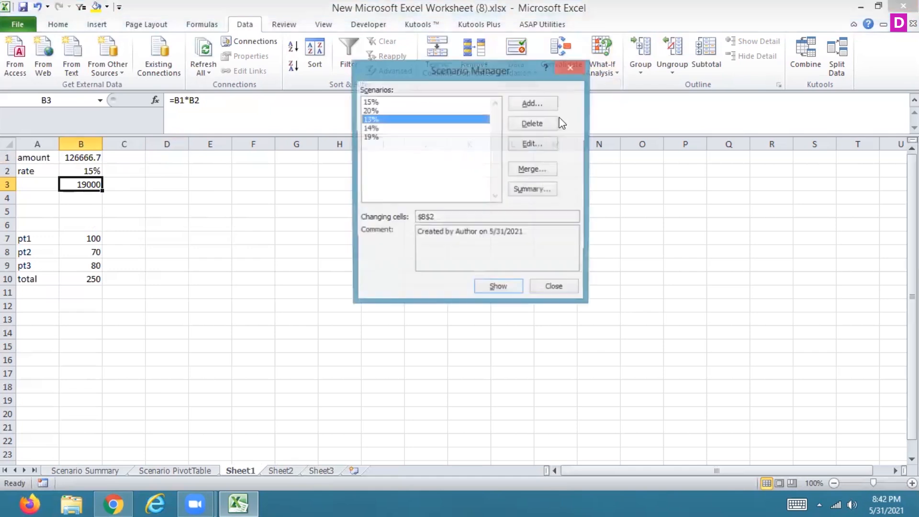
left_click(571, 67)
- Run Goal Seek on B3 with a target of 15000 by changing the rate in B2, and keep the solution
left_click(601, 67)
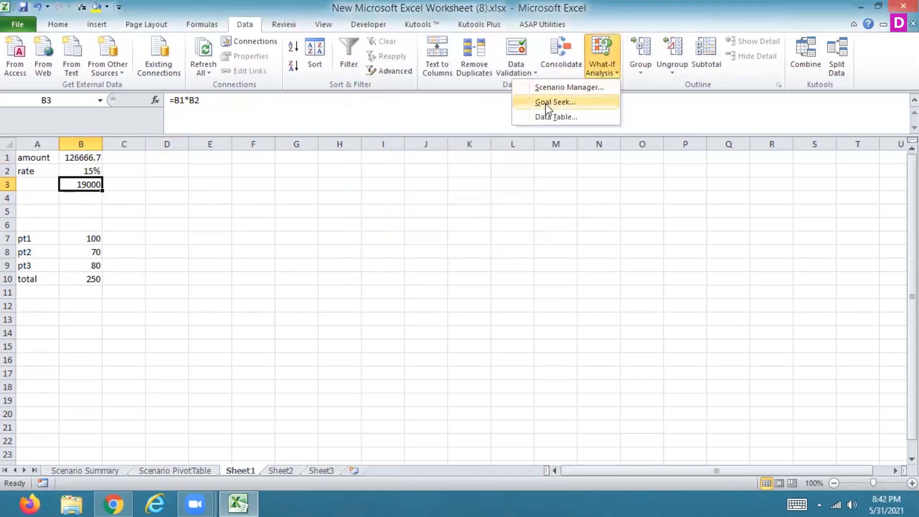
left_click(547, 103)
left_click(503, 179)
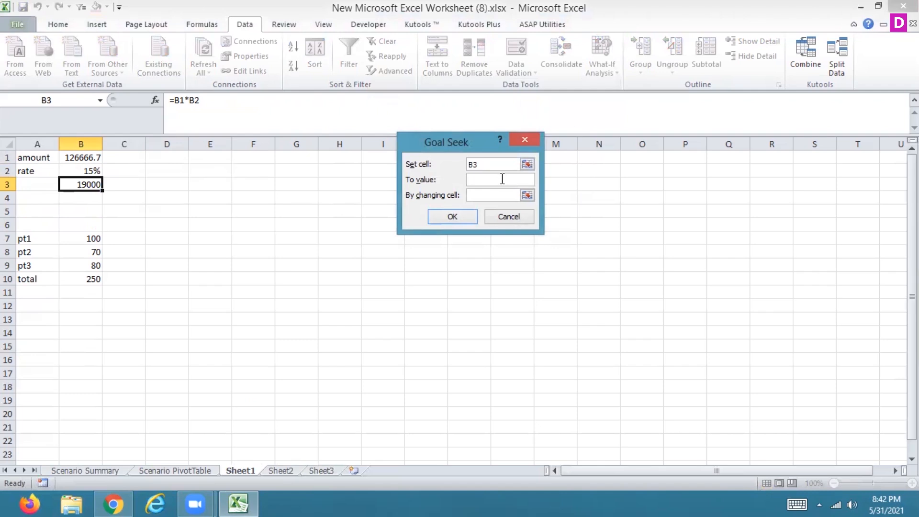
type("15000")
left_click(526, 196)
left_click(83, 171)
left_click(532, 159)
left_click(457, 213)
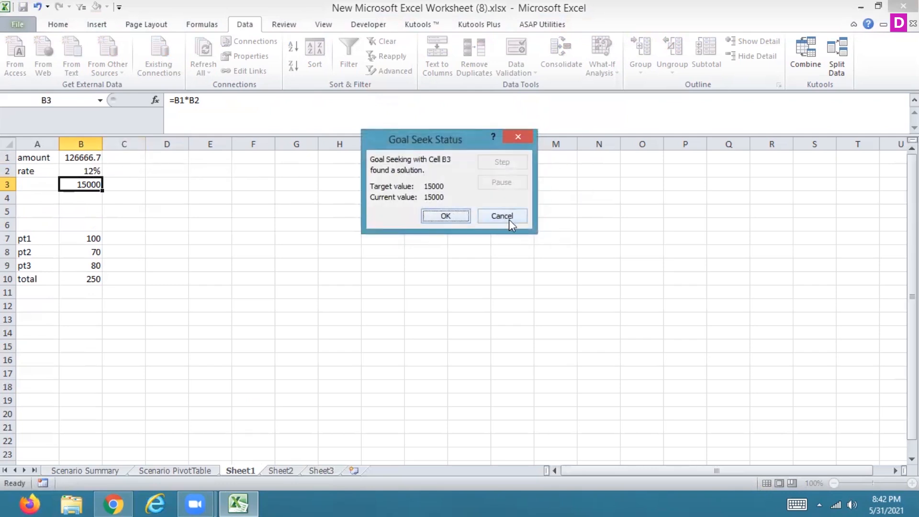
left_click(430, 217)
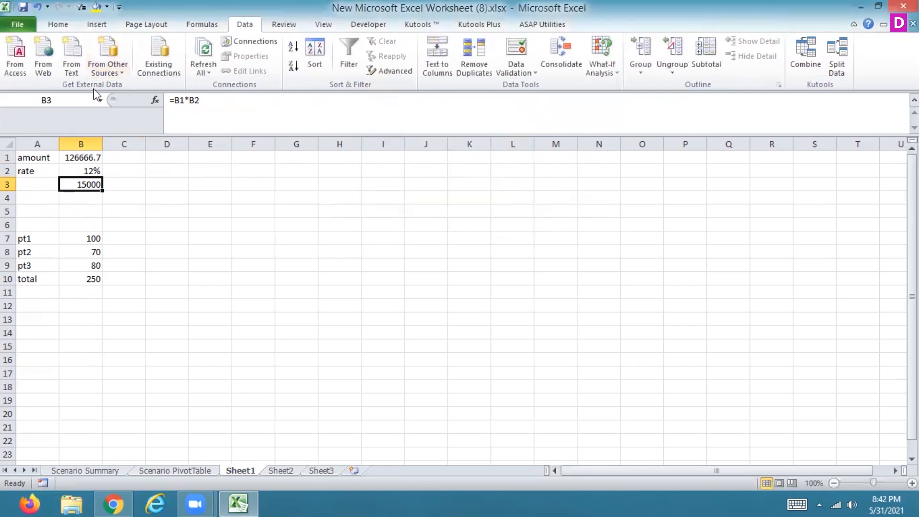
left_click(54, 23)
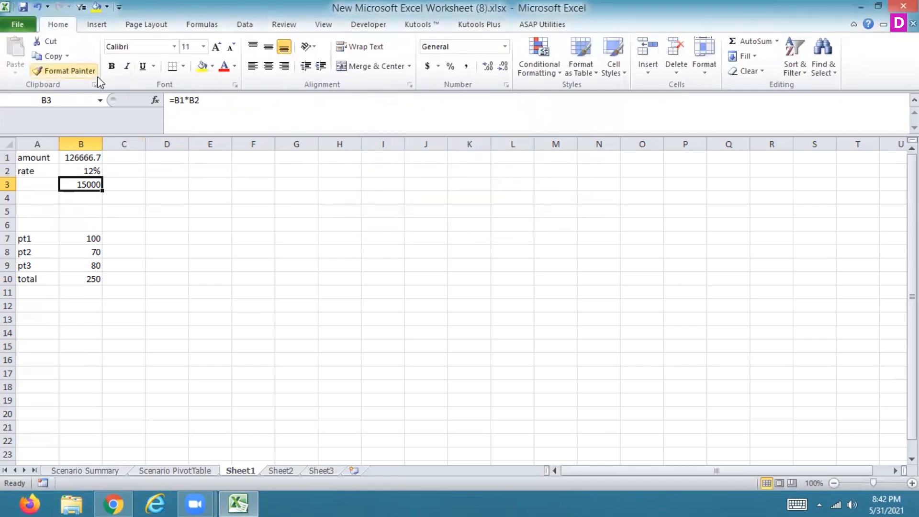
left_click(87, 157)
key("Down")
key("Down")
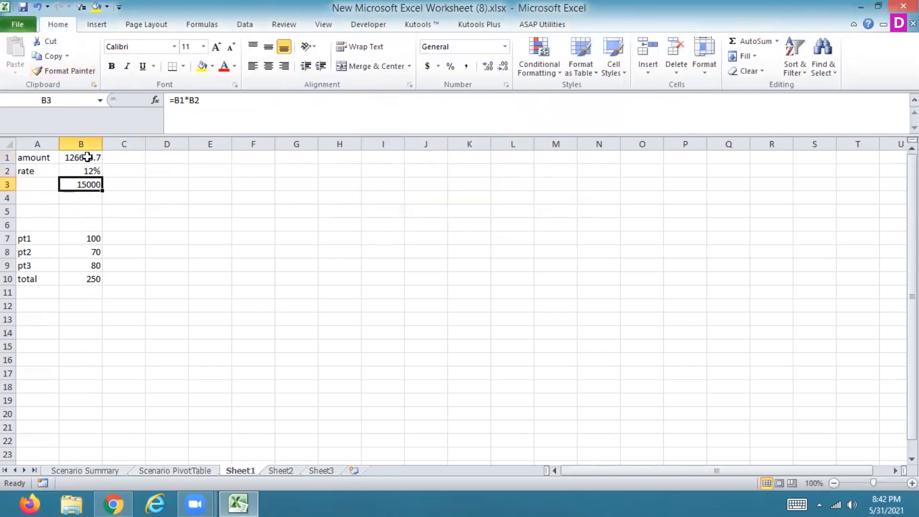
- Enter the test values 50, 20 and 40 in cells J2:J4 of Sheet2
left_click(329, 471)
left_click(282, 470)
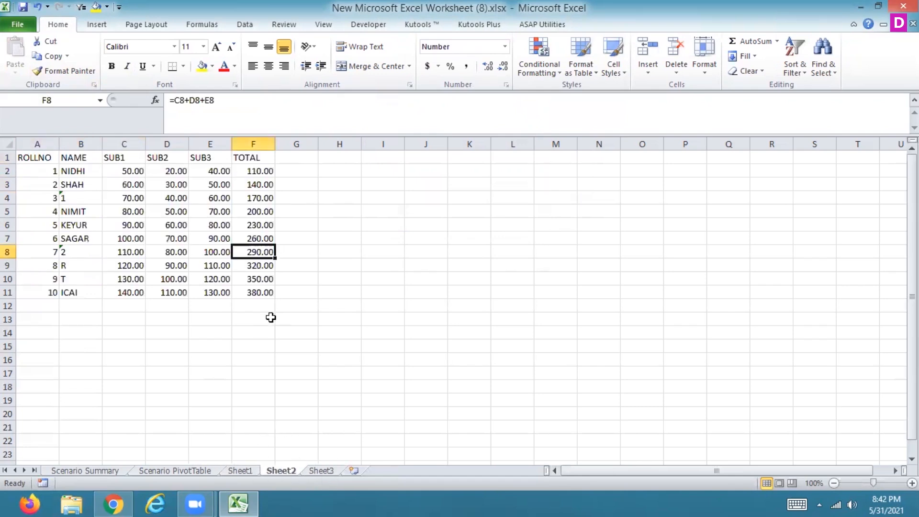
left_click(418, 171)
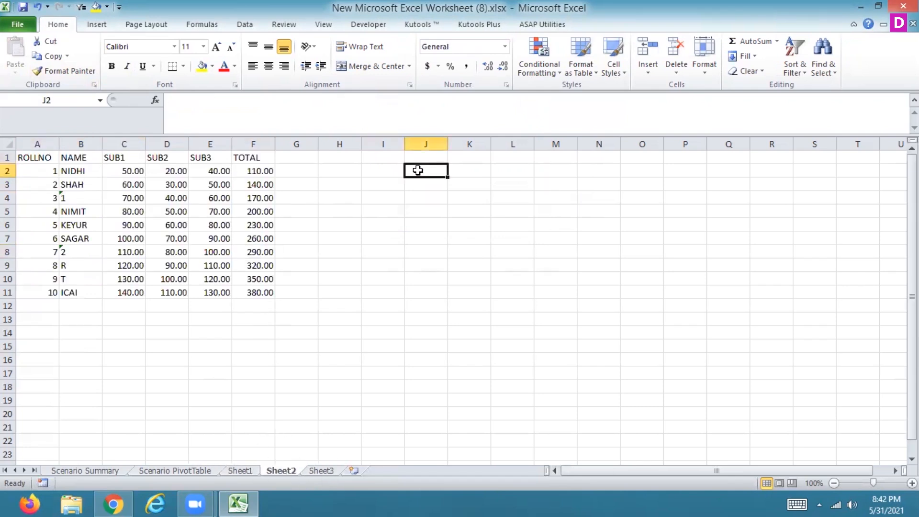
type("50")
key("Return")
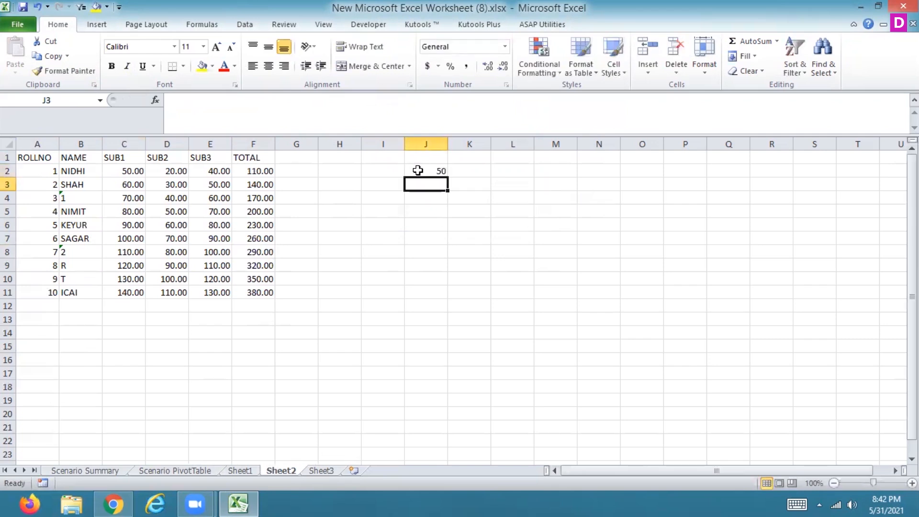
type("20")
key("Return")
type("40")
key("Return")
- Total the test values in J5 with the formula =SUM(J2:J4) and select that cell
type("=")
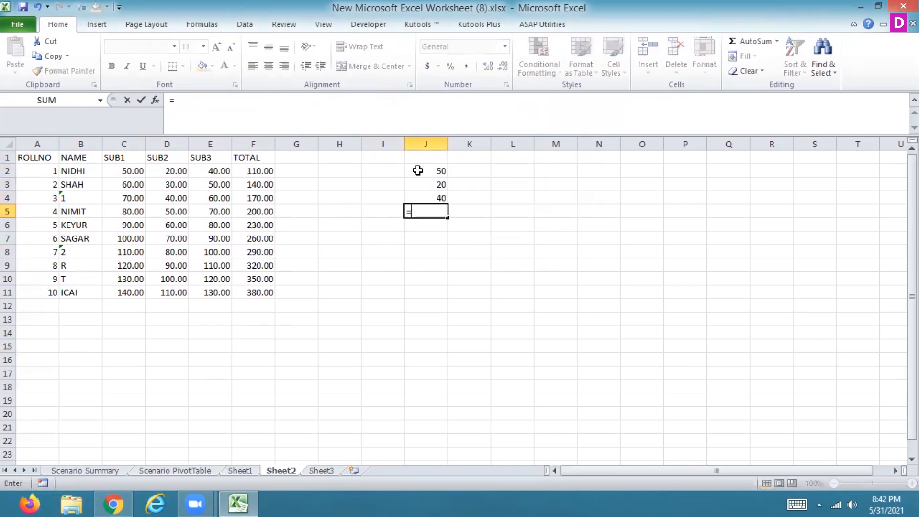
type("SUM(")
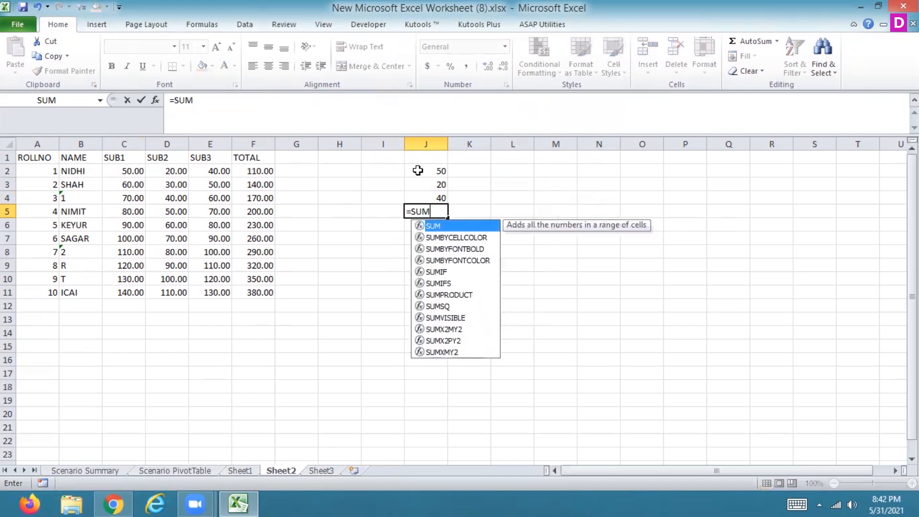
left_click_drag(434, 171, 434, 196)
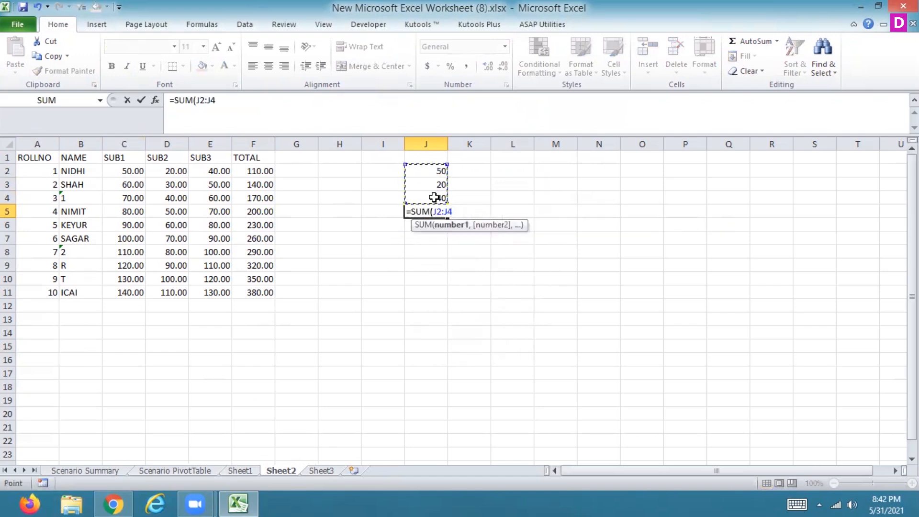
key("Return")
key("Up")
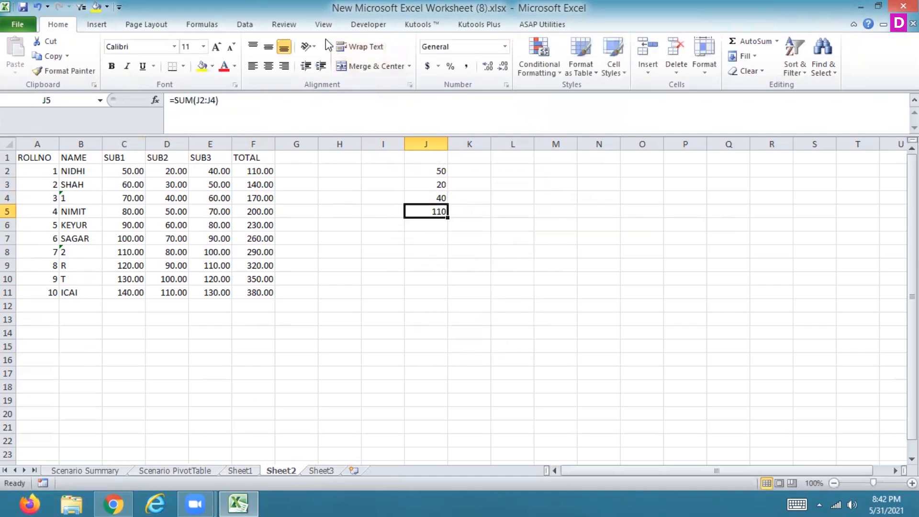
- Run Goal Seek on J5 with a target of 60 by changing J4, and keep the solution
left_click(245, 24)
left_click(601, 67)
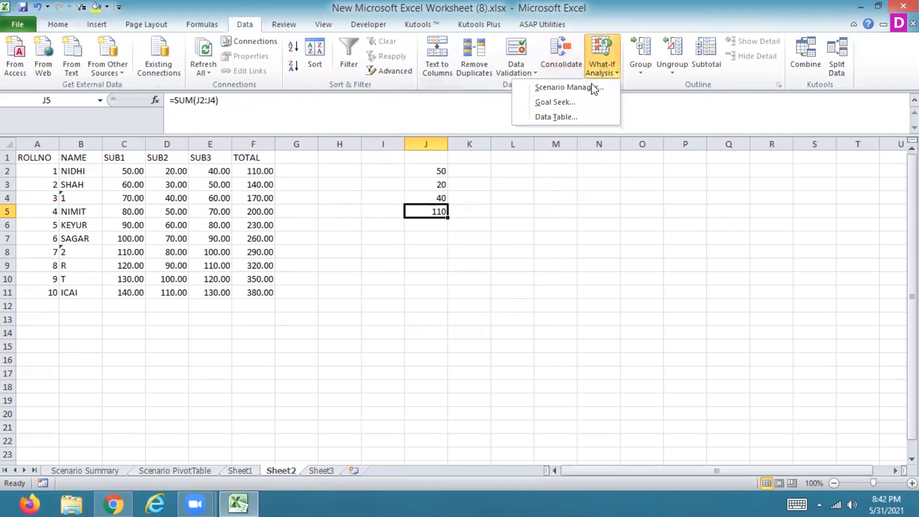
left_click(574, 104)
left_click(465, 178)
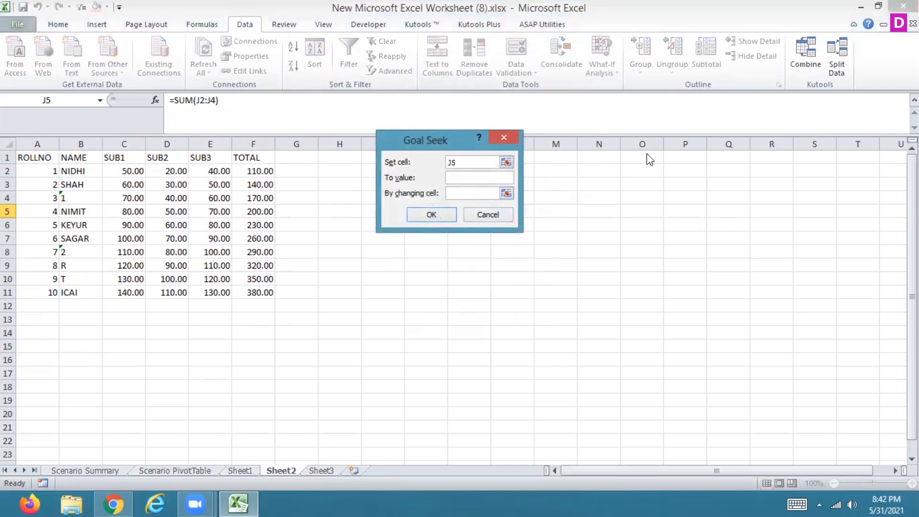
left_click_drag(449, 144, 647, 153)
type("60")
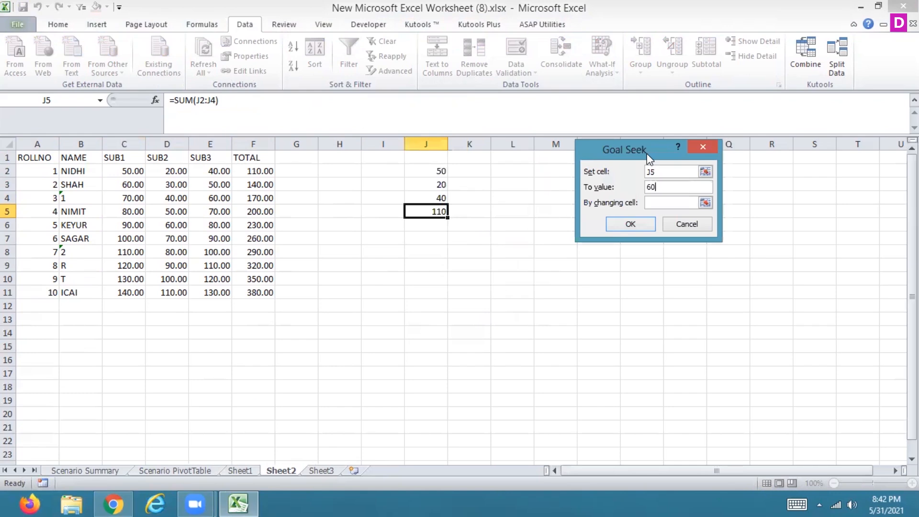
left_click(705, 203)
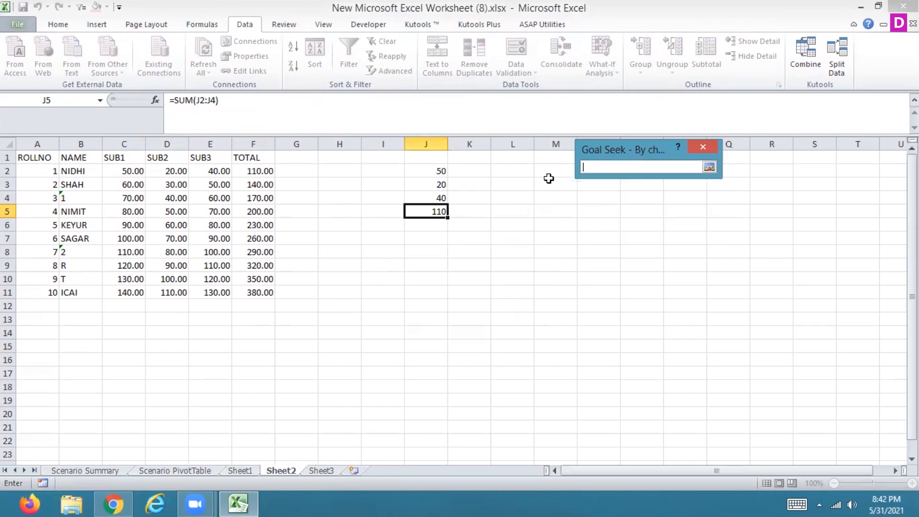
left_click(433, 184)
left_click(419, 198)
left_click(710, 167)
left_click(643, 228)
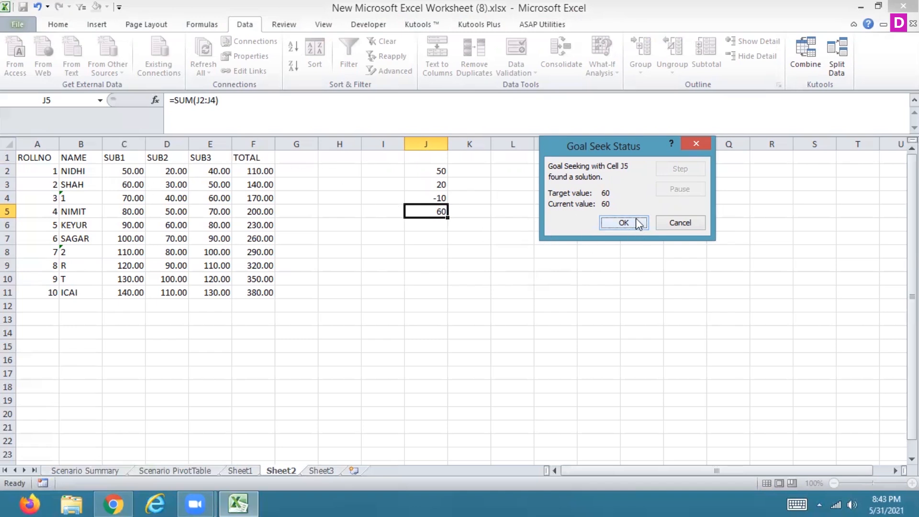
left_click(624, 222)
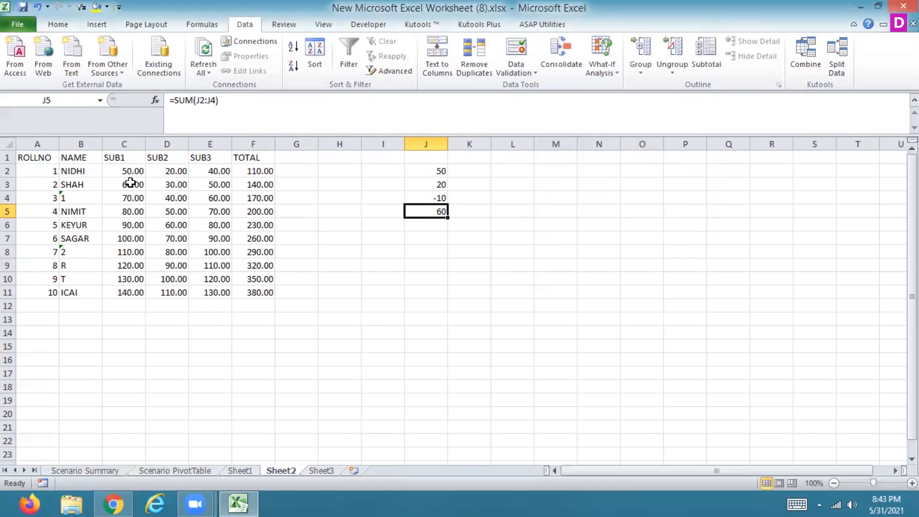
- Apply the General number format to the marks and totals in C2:F11
left_click_drag(125, 173, 242, 293)
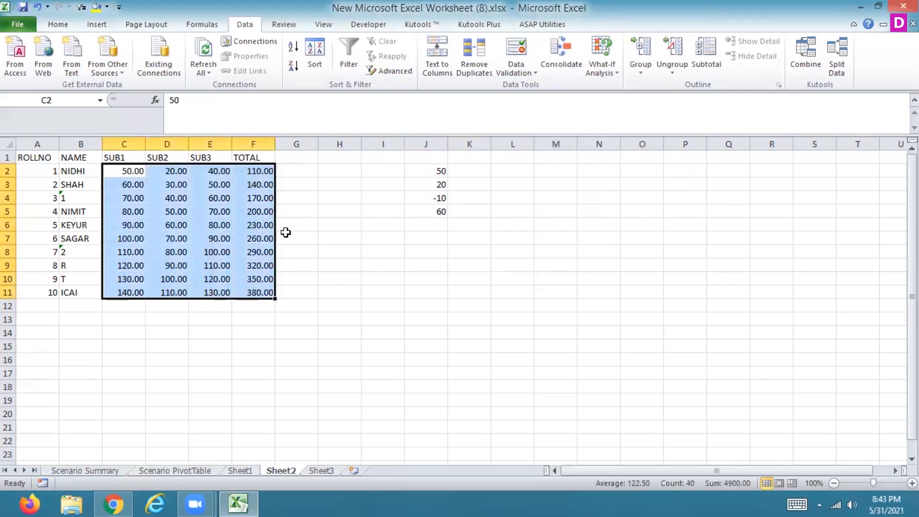
left_click(58, 24)
left_click(505, 46)
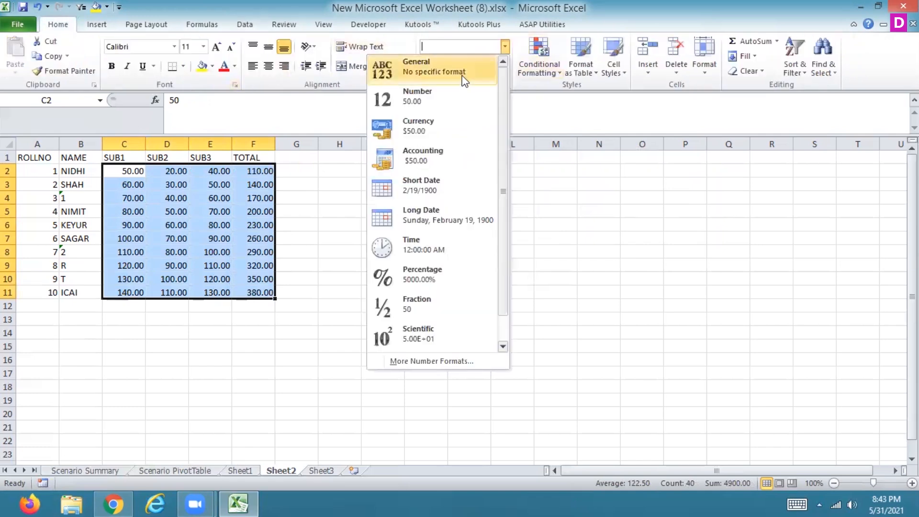
left_click(308, 185)
left_click(307, 173)
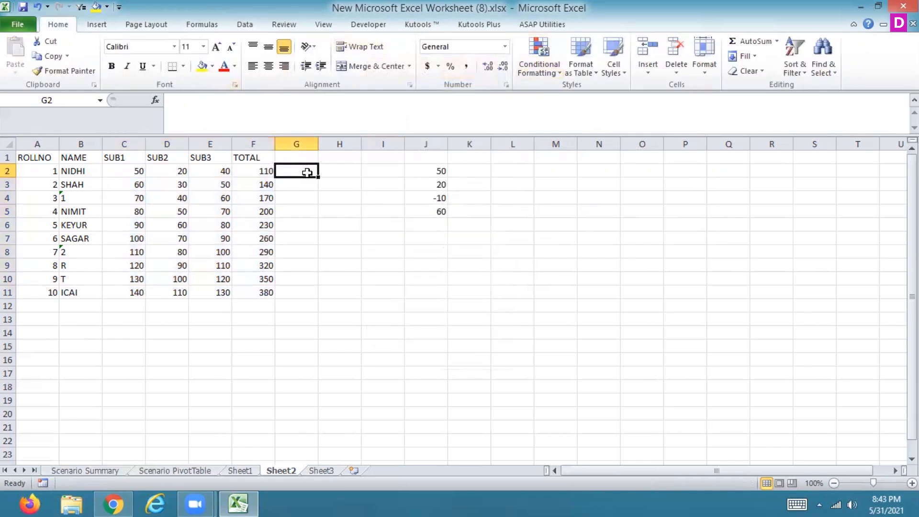
key("Left")
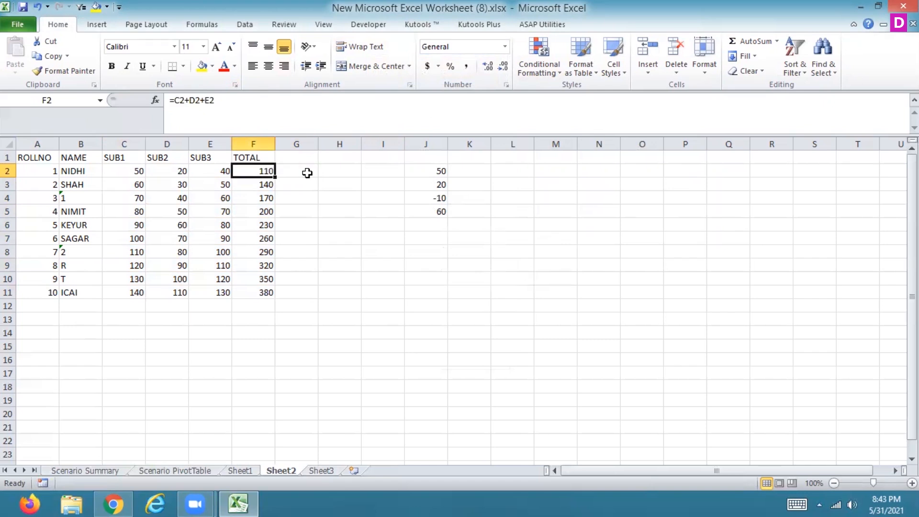
type("=")
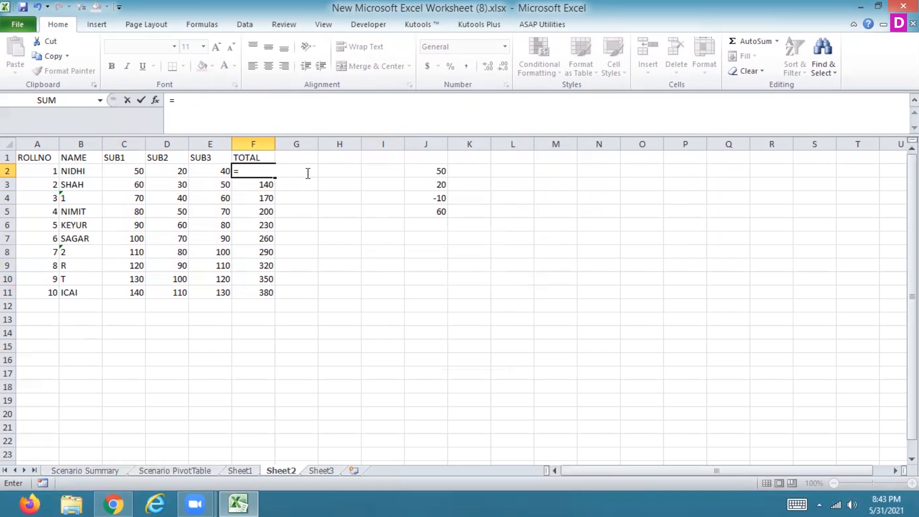
key("Escape")
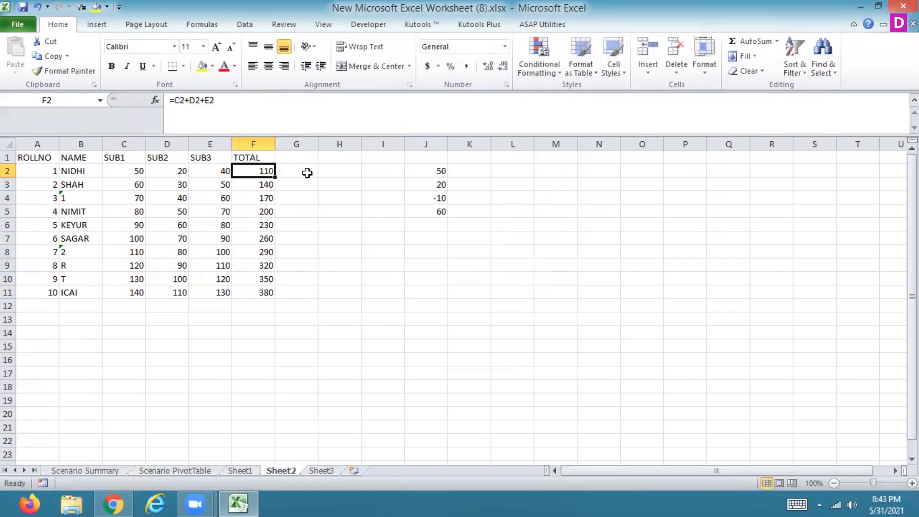
left_click(486, 157)
left_click(519, 161)
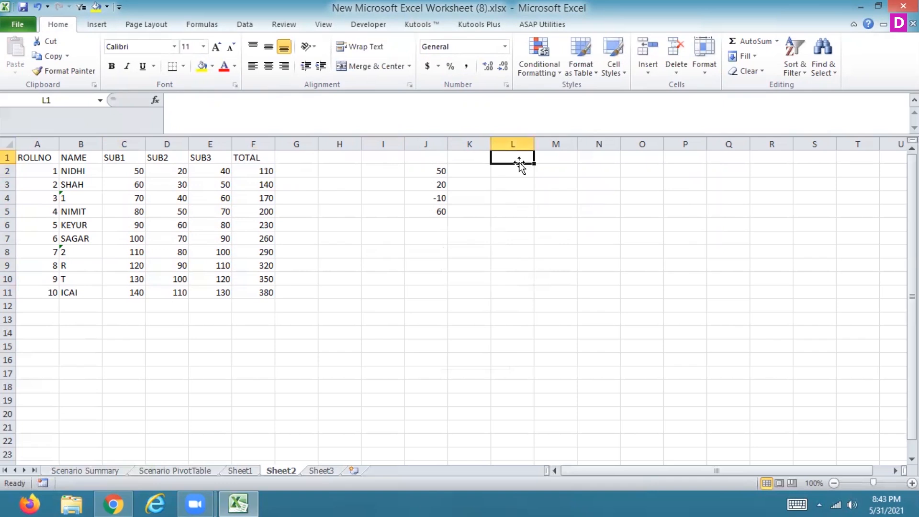
- Enter the test values 50, 20 and 40 across cells I12:K12
left_click(366, 305)
type("50")
key("Return")
key("Up")
key("Right")
type("20")
key("Return")
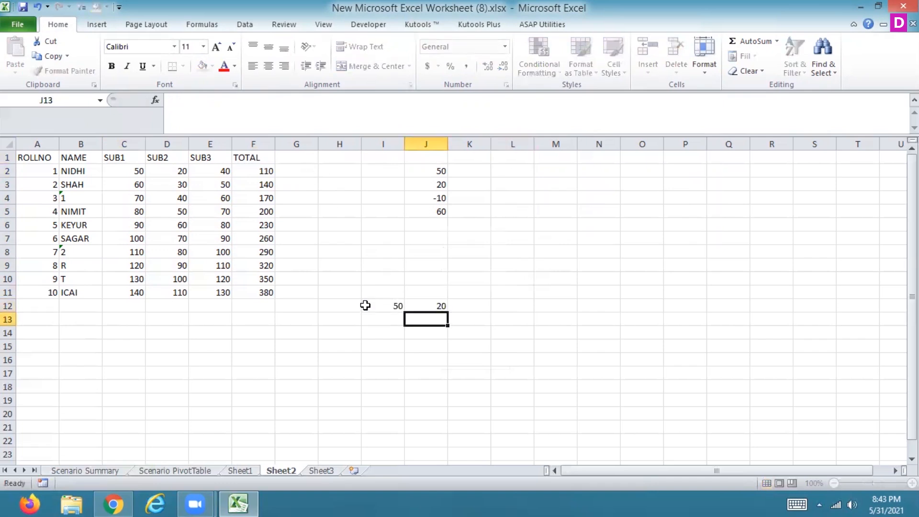
type("0")
key("BackSpace")
key("Up")
key("Right")
type("40")
key("Right")
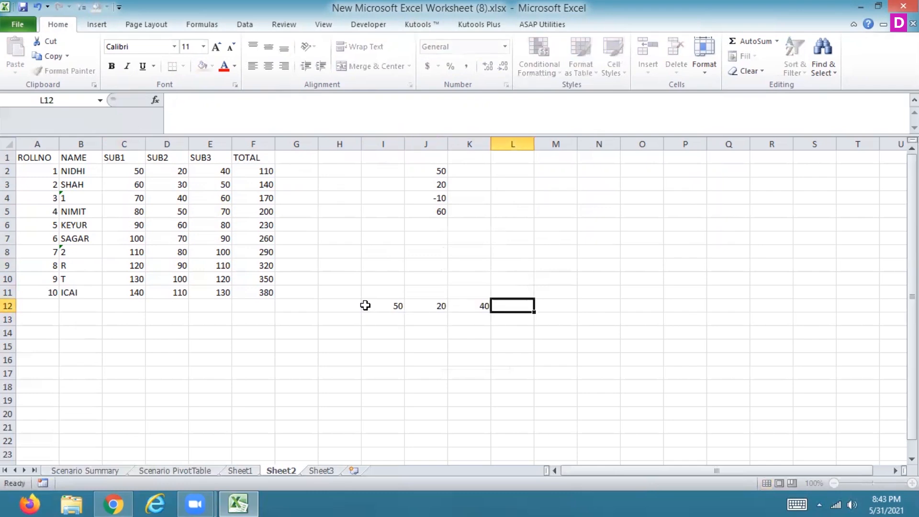
- Total the row of test values in L12 with the formula =SUM(I12:K12) and select that cell
type("=S")
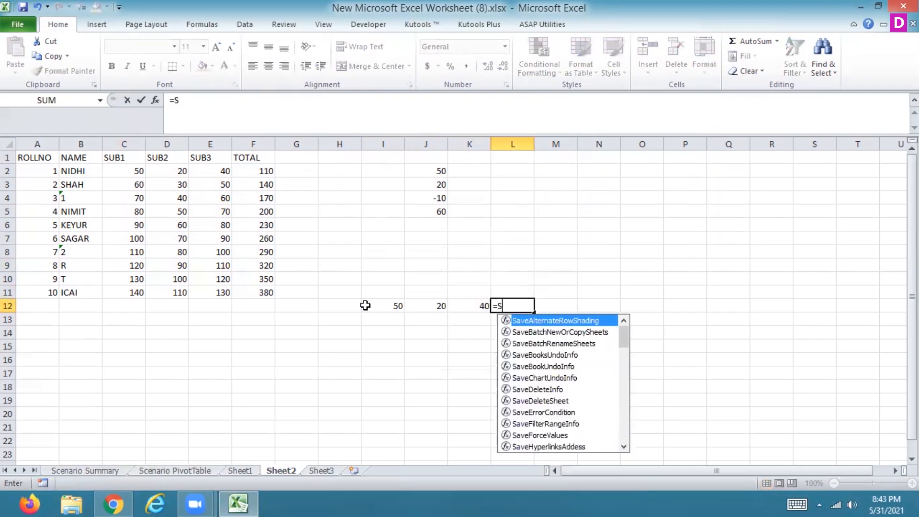
type("UM(")
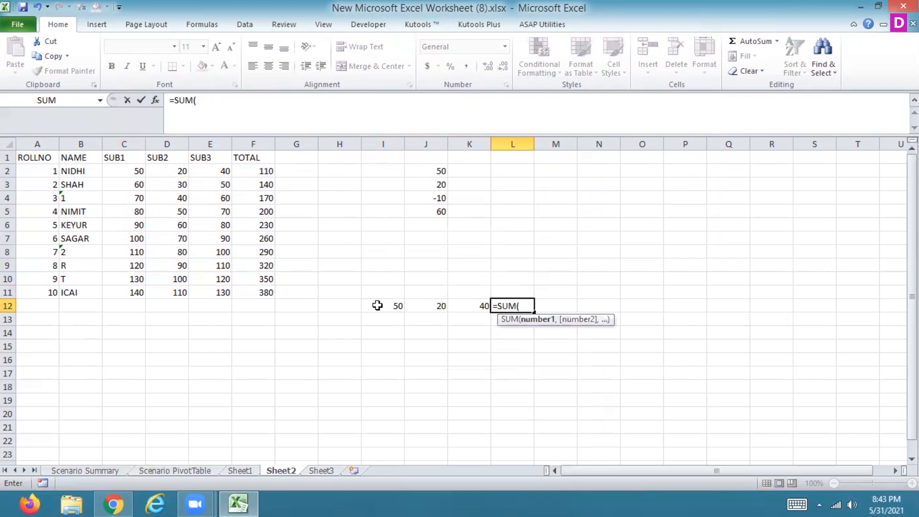
left_click_drag(372, 305, 477, 303)
key("Return")
key("Up")
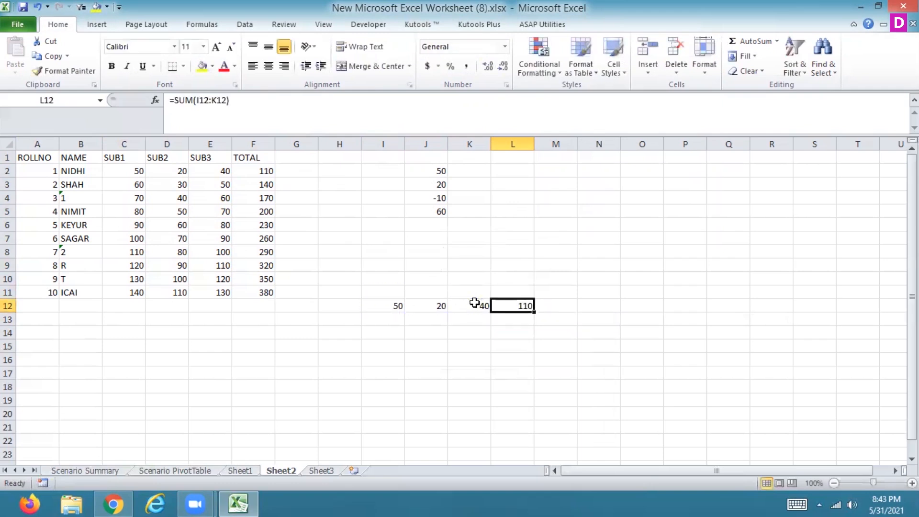
- Run Goal Seek on L12 with a target of 120 by changing I12, and keep the solution
left_click(248, 26)
left_click(601, 67)
left_click(576, 102)
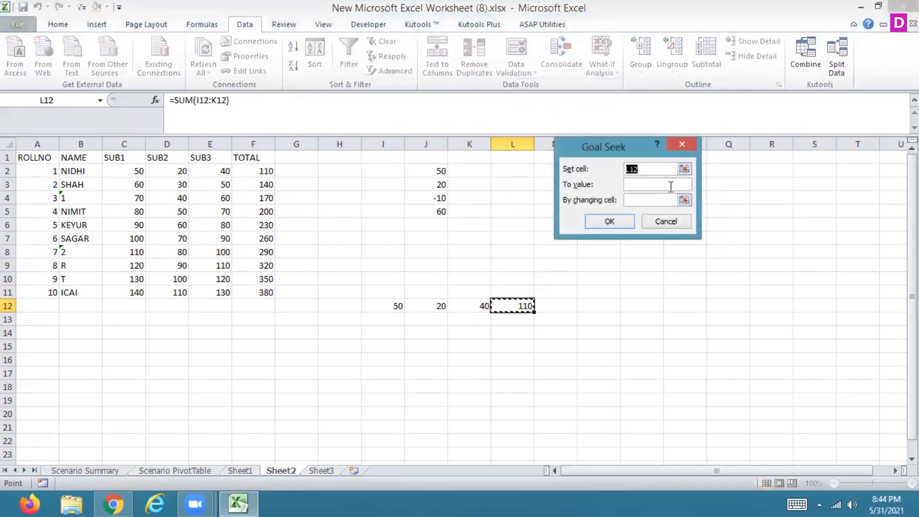
left_click(660, 185)
type("100")
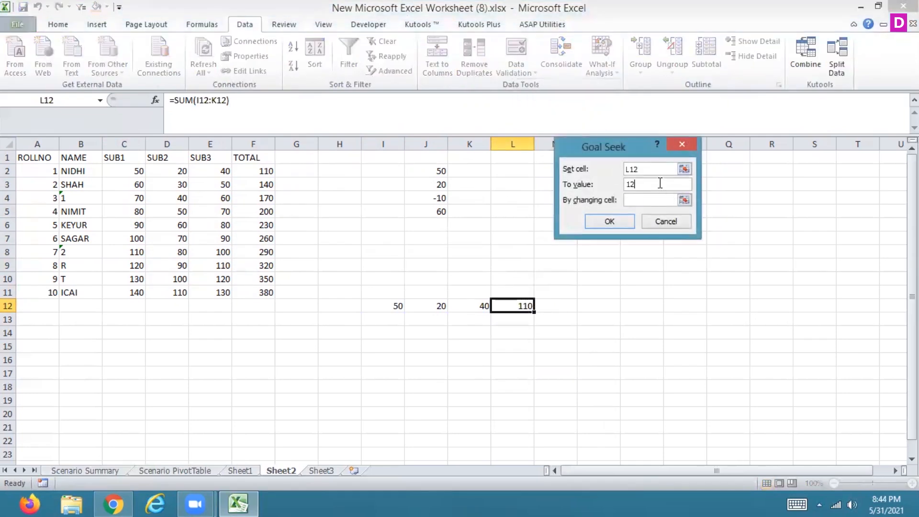
left_click(685, 199)
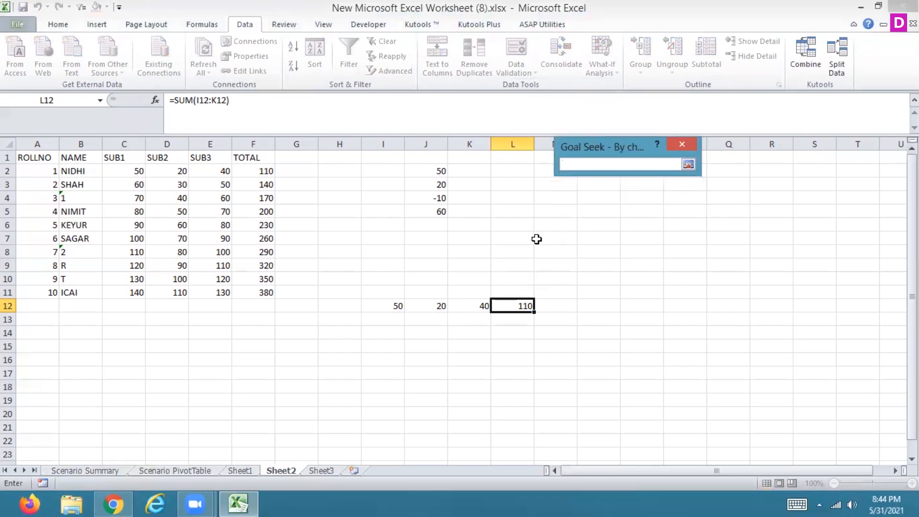
left_click(404, 306)
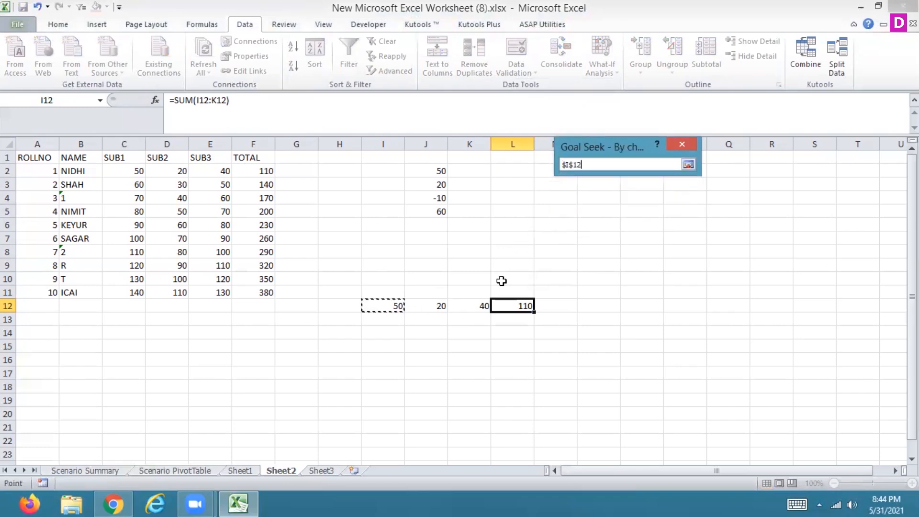
left_click(689, 165)
left_click(616, 222)
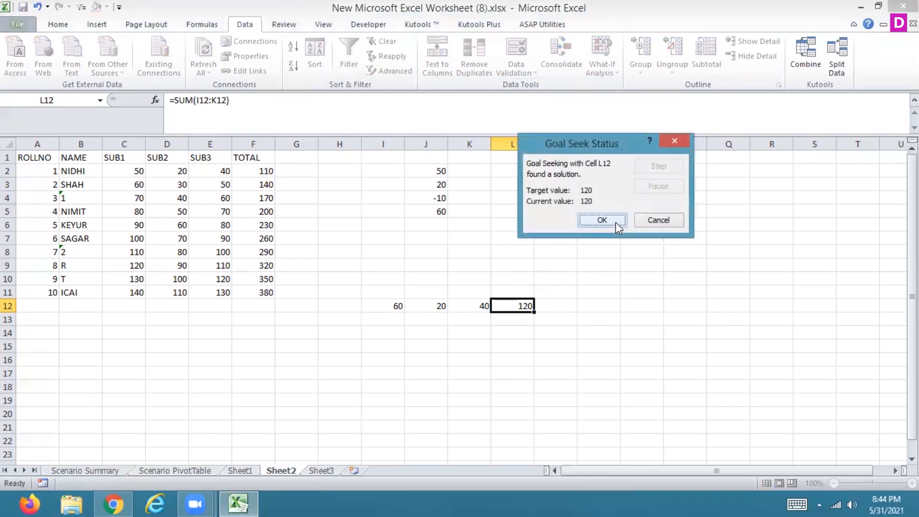
left_click(616, 222)
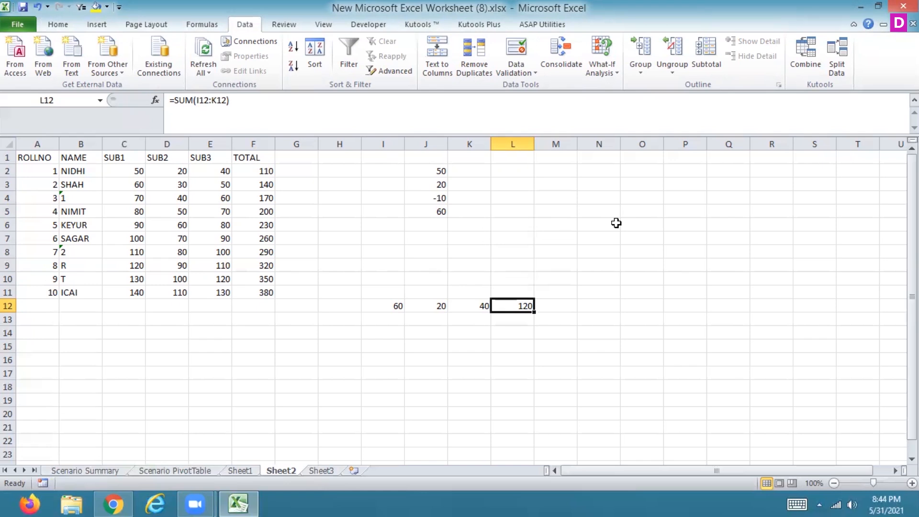
left_click(609, 68)
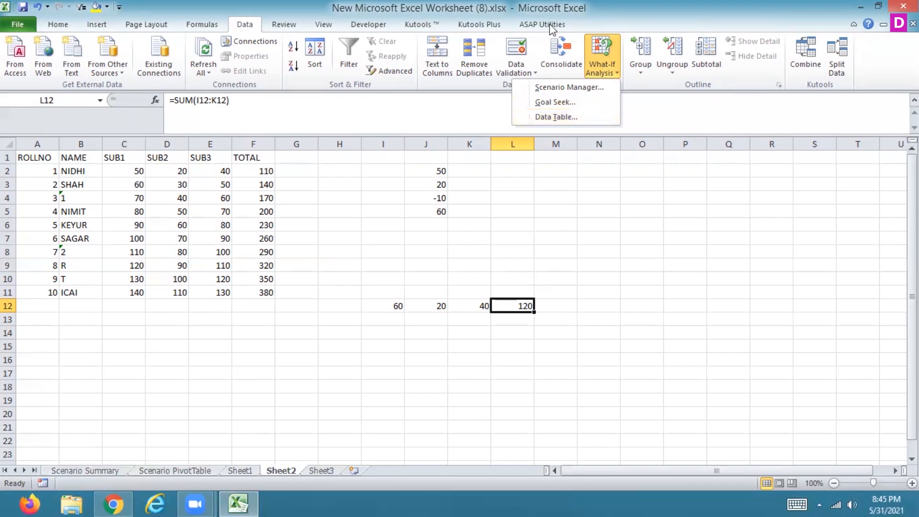
key("Escape")
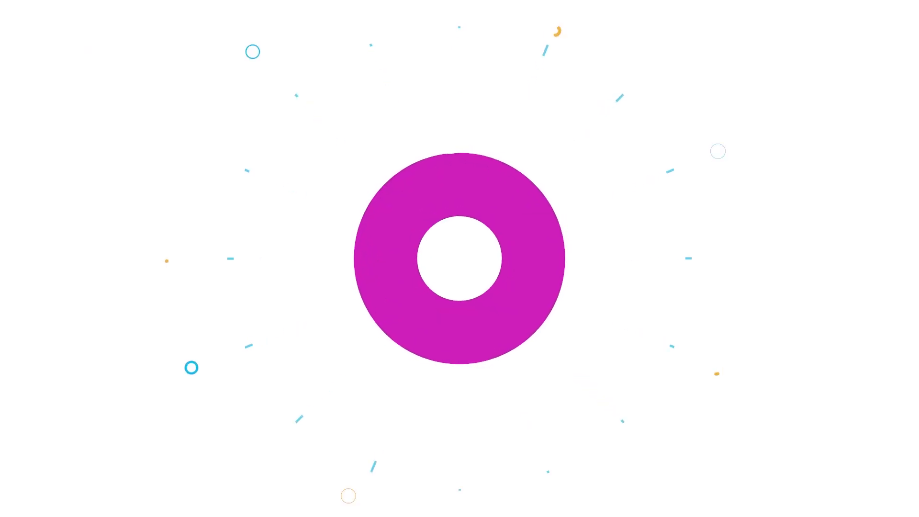